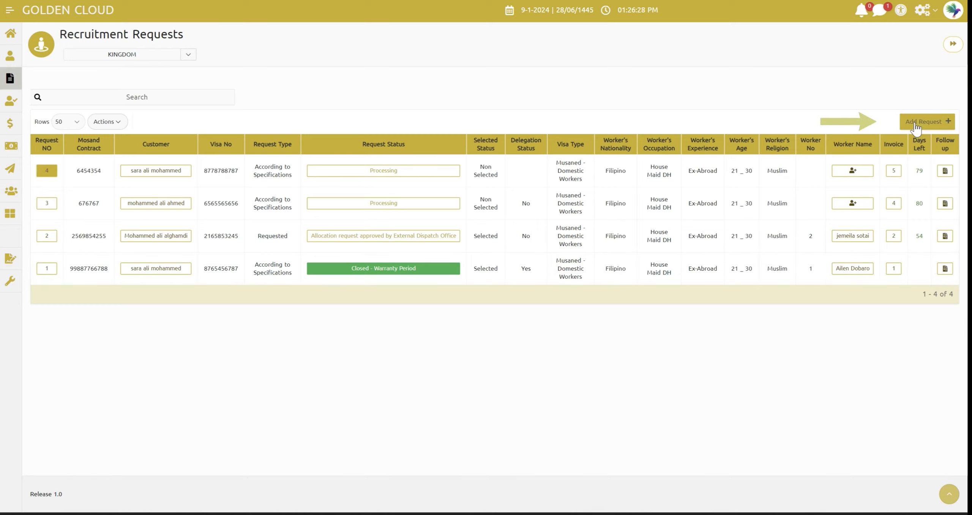
# Start a new recruitment request and review the available customer, request type and visa type options
pyautogui.click(915, 122)
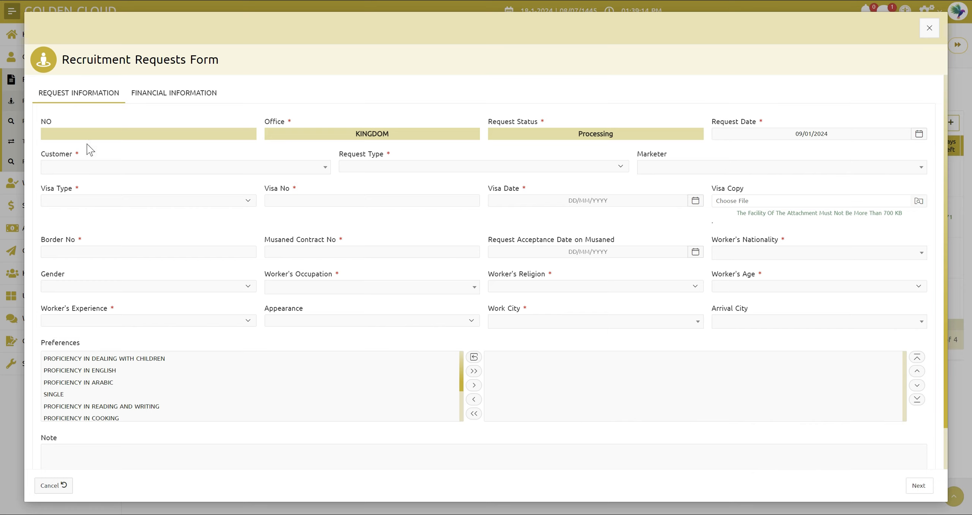
pyautogui.click(101, 167)
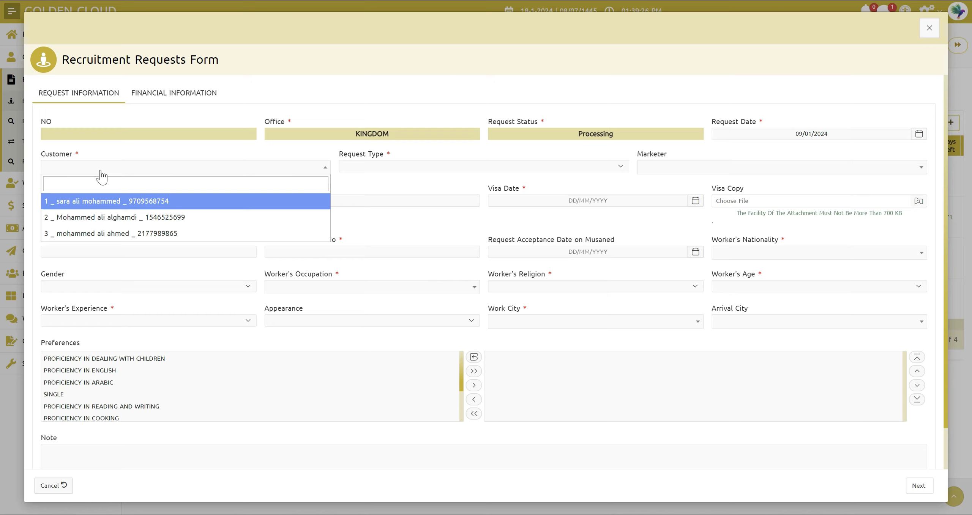
pyautogui.click(120, 161)
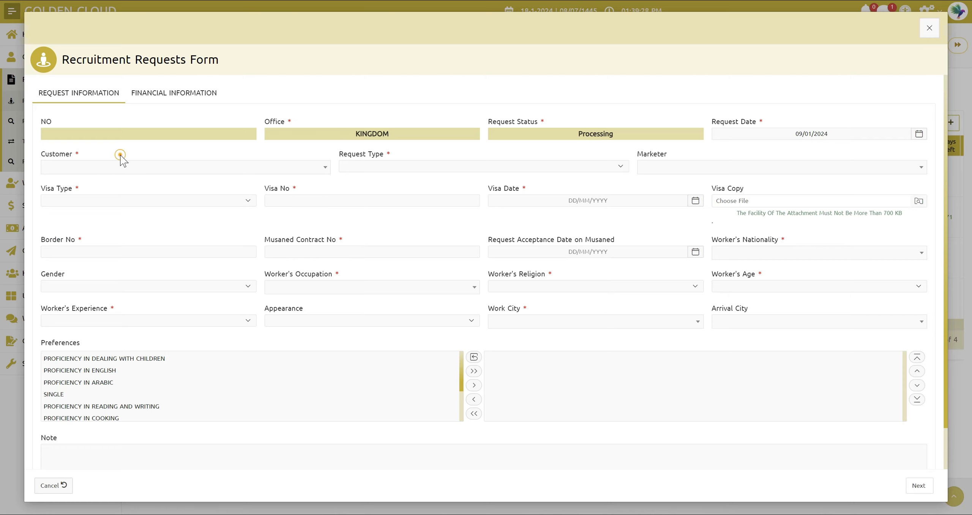
pyautogui.click(366, 172)
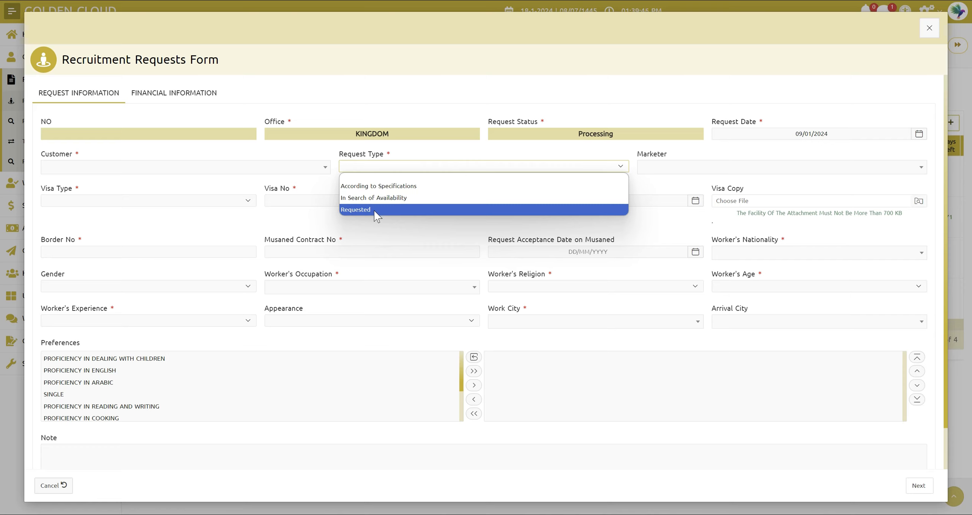
pyautogui.click(466, 155)
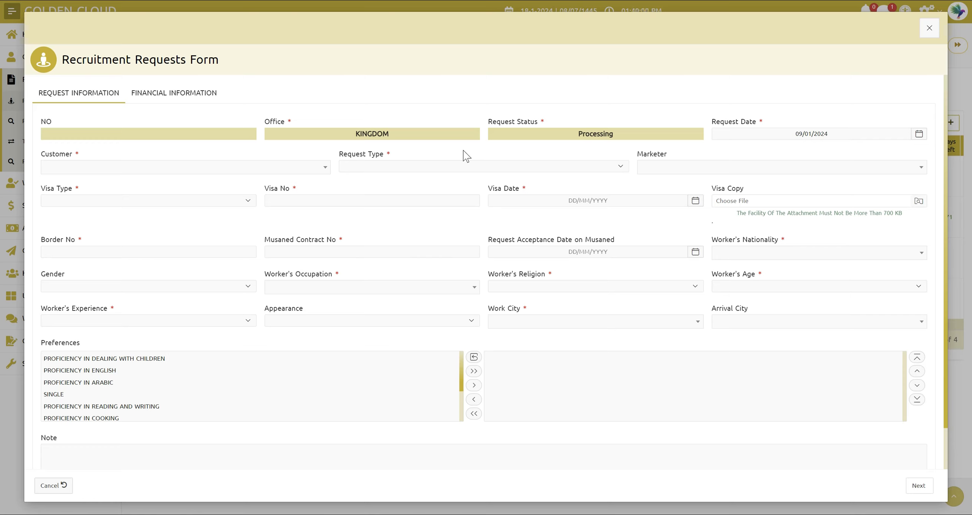
pyautogui.click(207, 202)
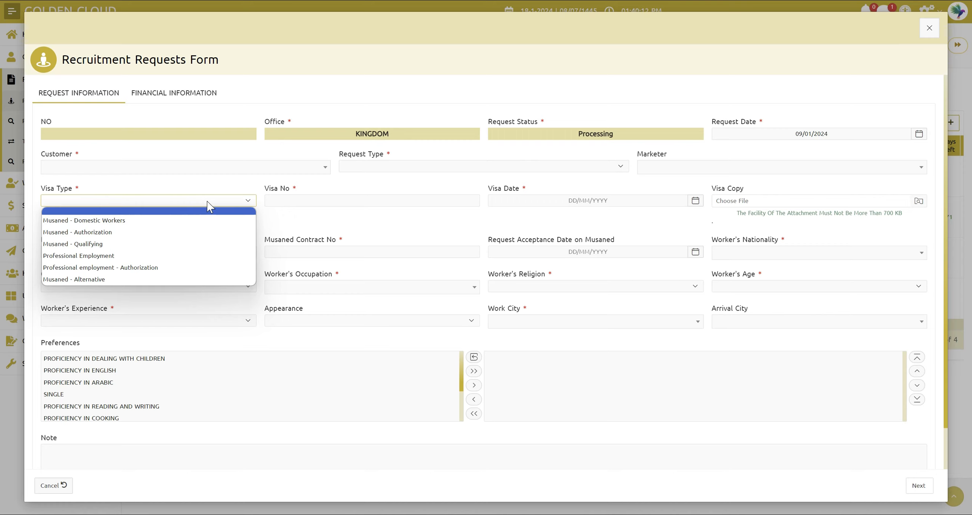
pyautogui.click(208, 208)
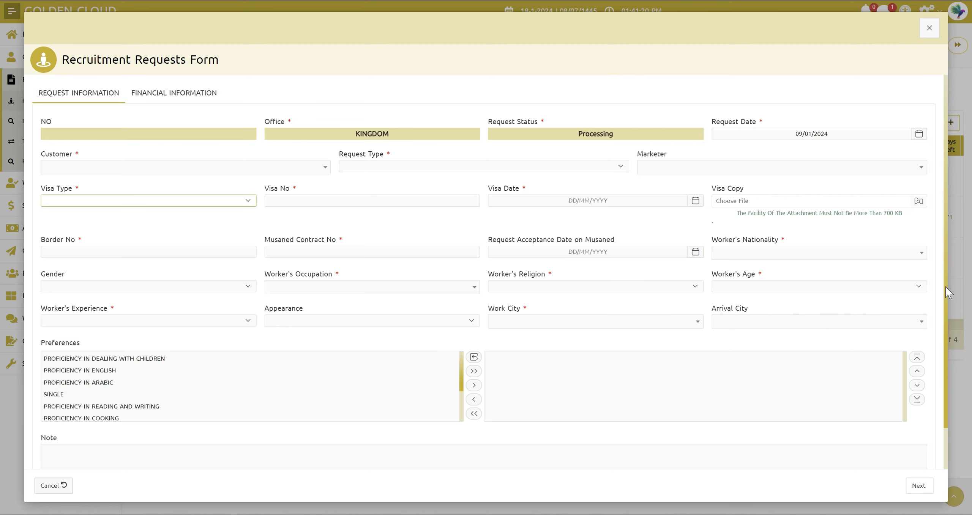
# Add PROFICIENCY IN COOKING, UNIVERSITY QUALIFICATION and SINGLE to the new request's selected preferences
pyautogui.moveTo(945, 287); pyautogui.dragTo(945, 339)
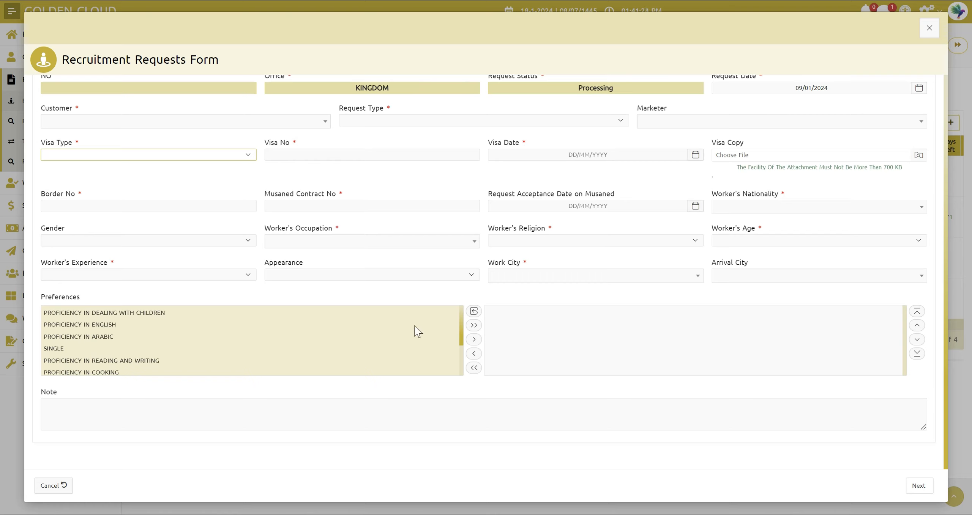
pyautogui.moveTo(462, 326); pyautogui.dragTo(461, 365)
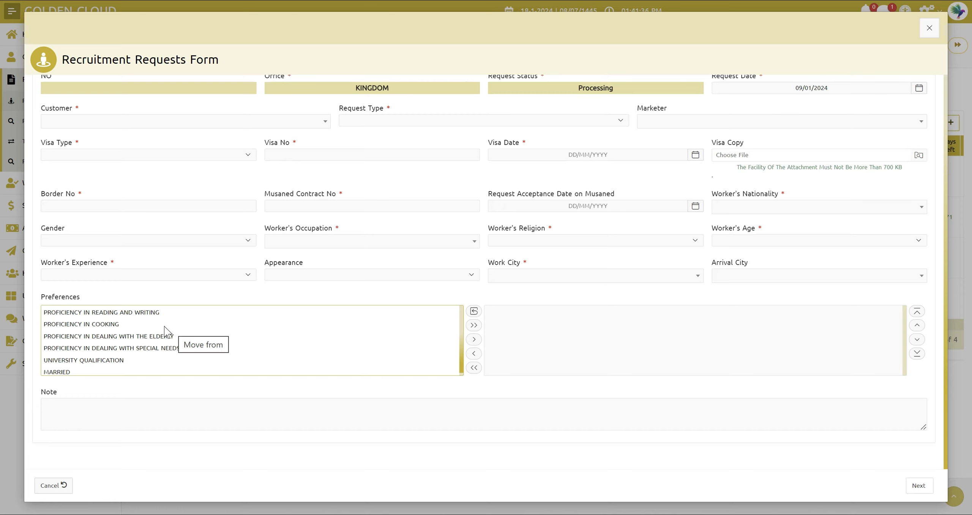
pyautogui.doubleClick(117, 325)
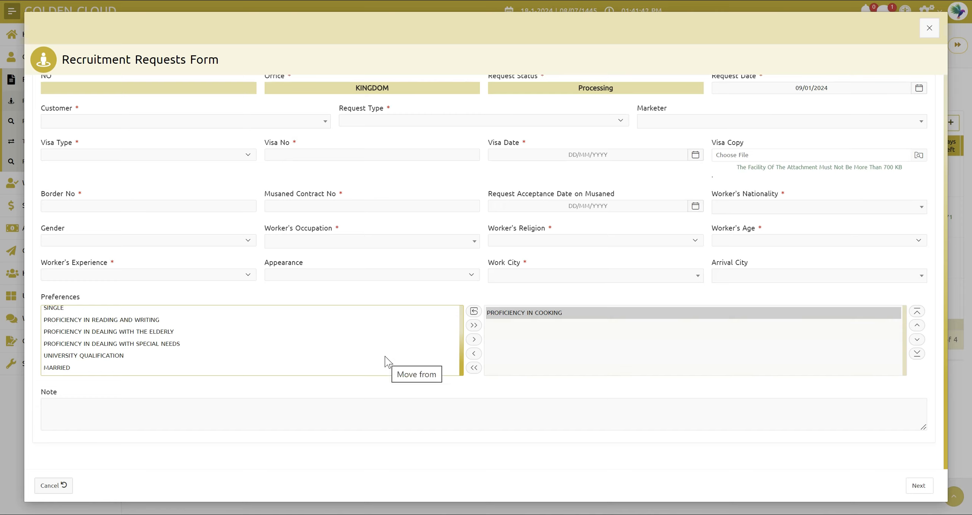
pyautogui.doubleClick(69, 358)
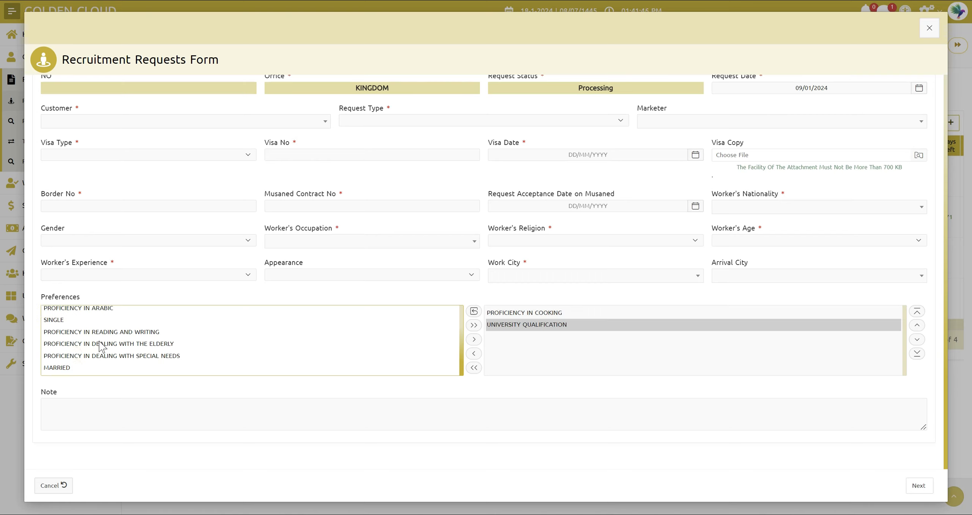
pyautogui.doubleClick(59, 320)
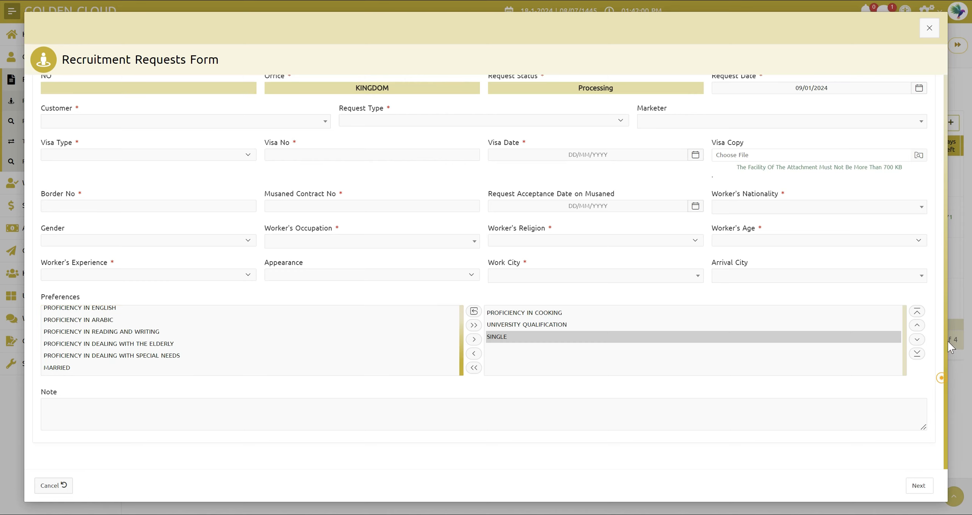
# Look over the note field and the financial information section of the recruitment request form
pyautogui.hotkey('ctrl', 'a')
pyautogui.click(899, 405)
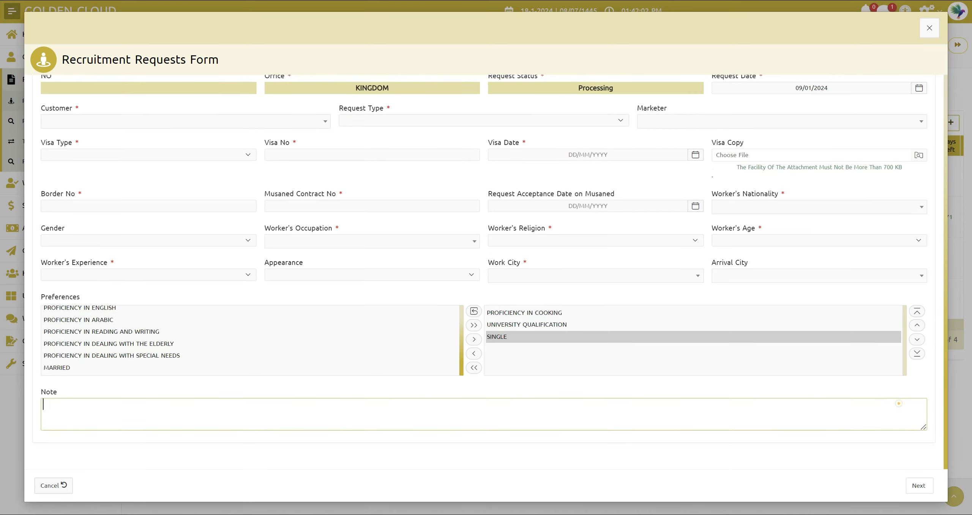
pyautogui.moveTo(945, 390); pyautogui.dragTo(937, 337)
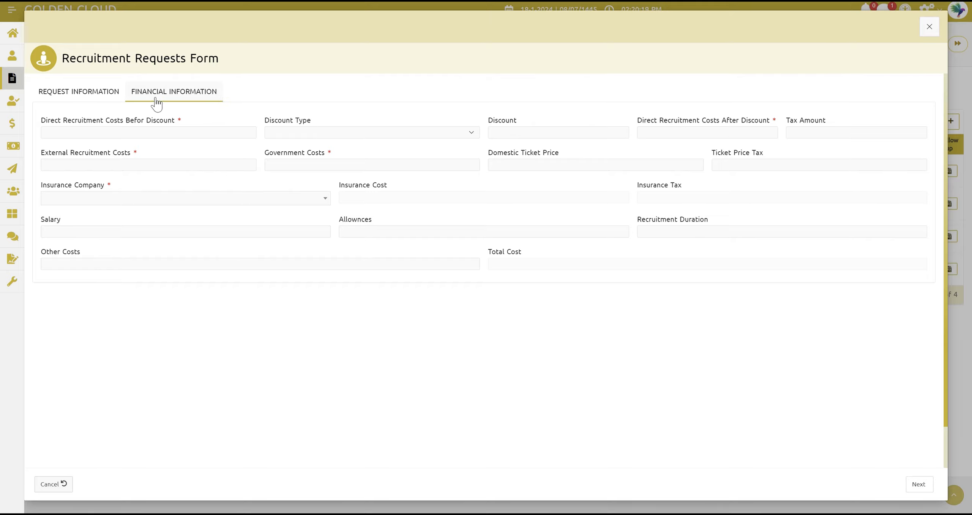
pyautogui.click(113, 98)
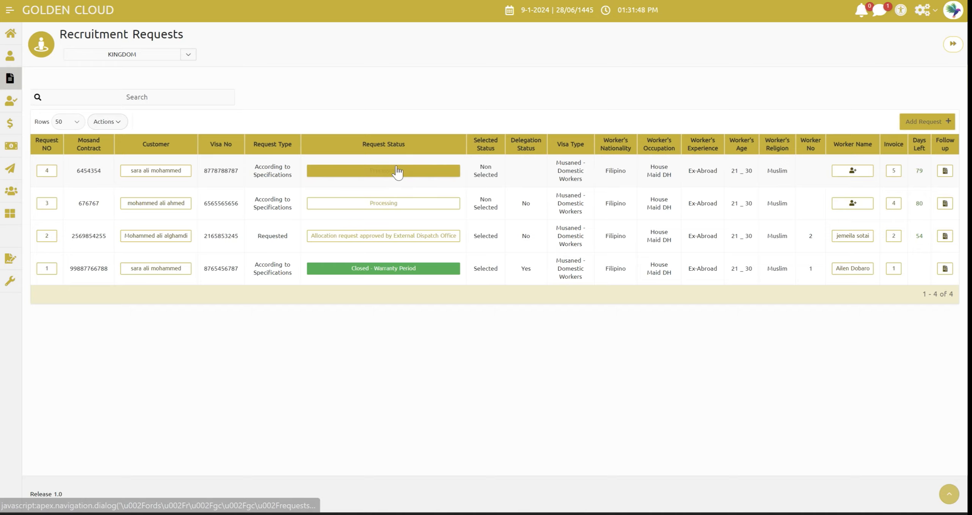
# Assign worker no. 4 to recruitment request 4 through its status change form and close the form
pyautogui.click(397, 168)
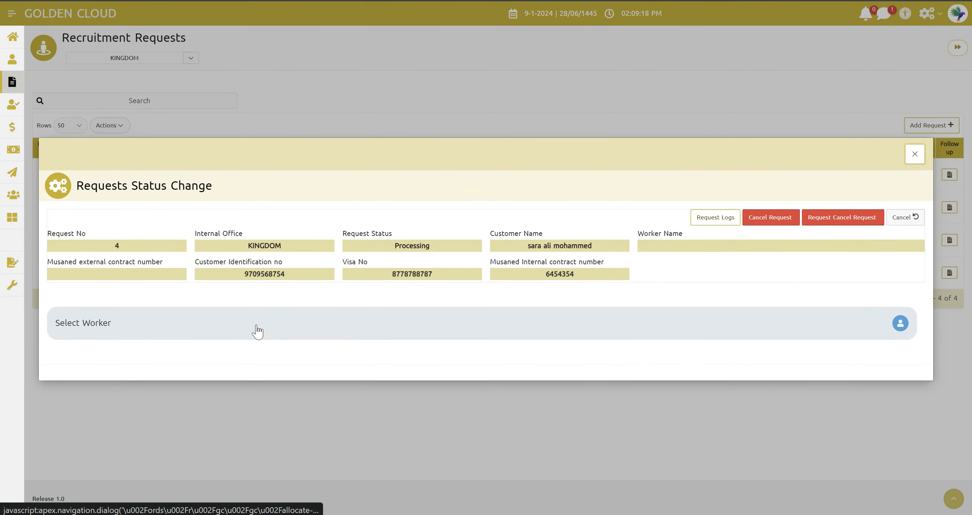
pyautogui.click(257, 326)
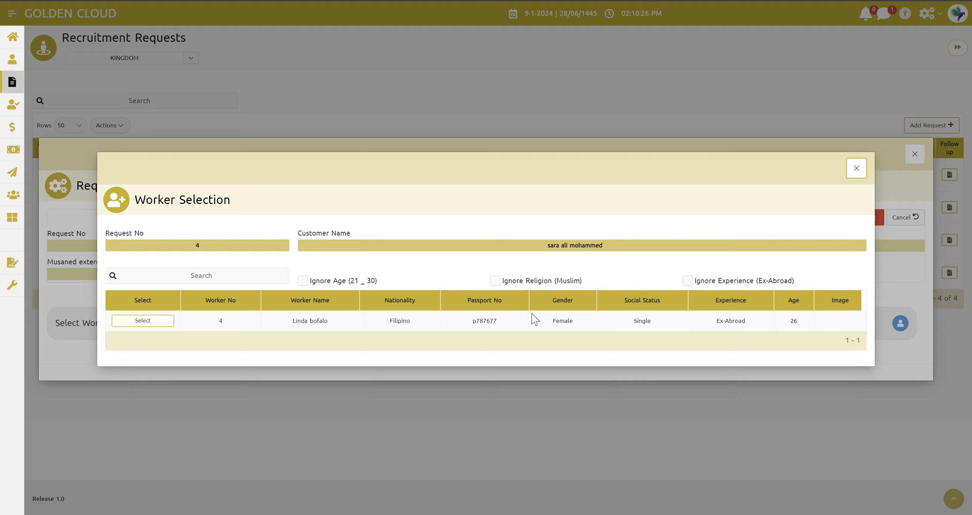
pyautogui.click(134, 322)
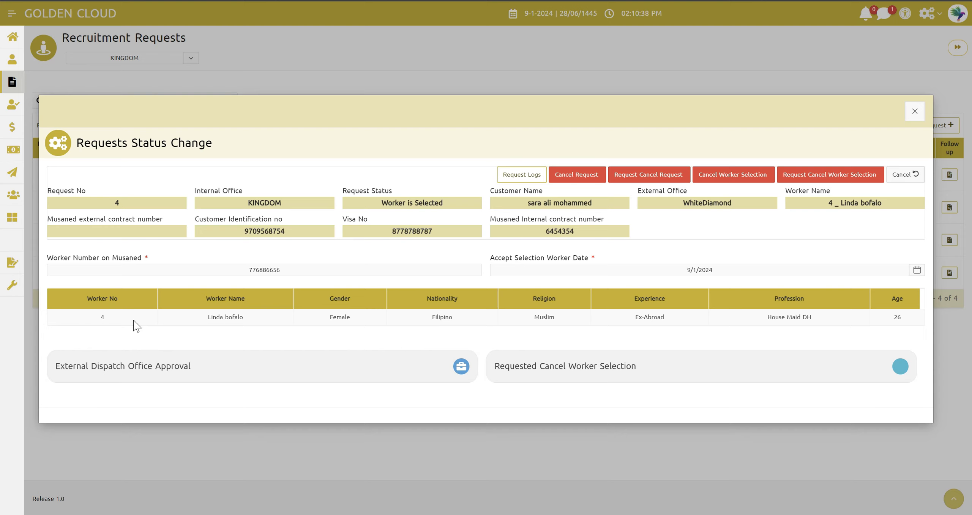
pyautogui.click(915, 111)
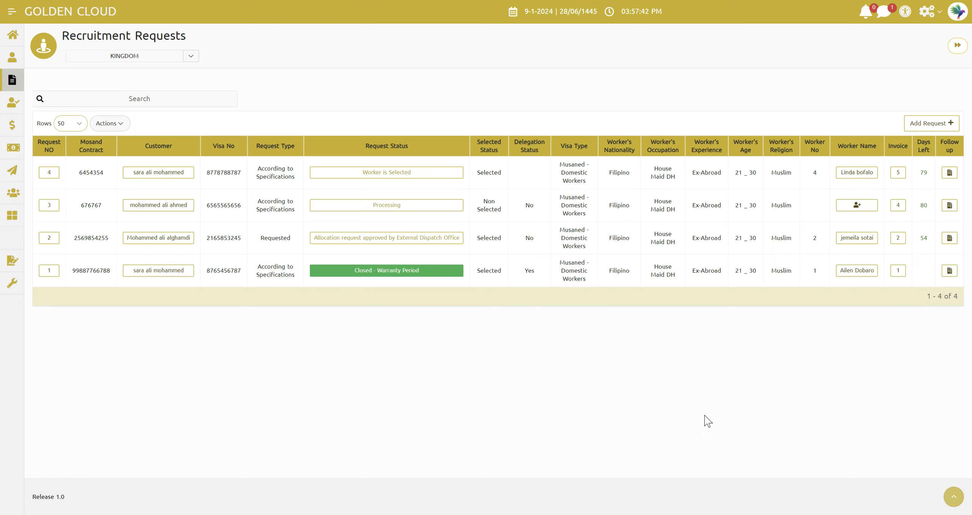
# Examine the request logs of recruitment request 4 for its status transitions
pyautogui.click(389, 173)
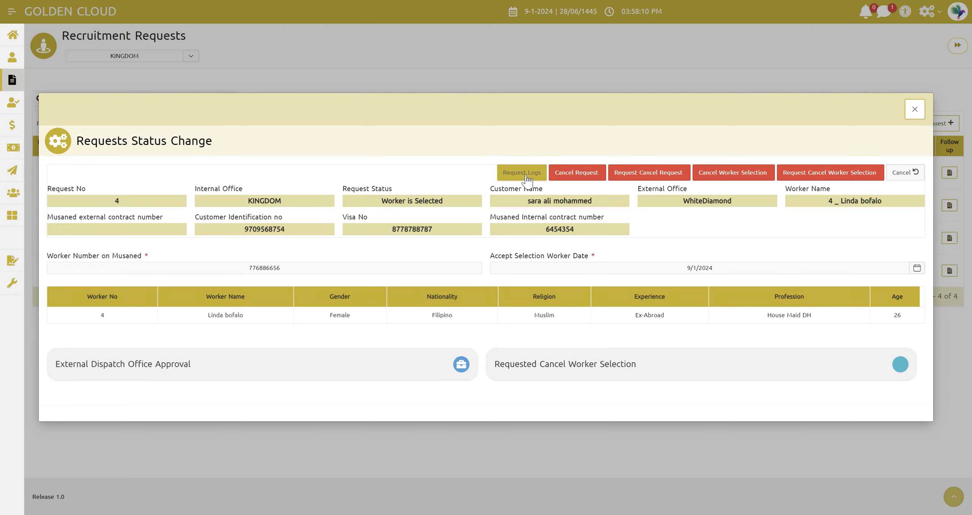
pyautogui.click(527, 176)
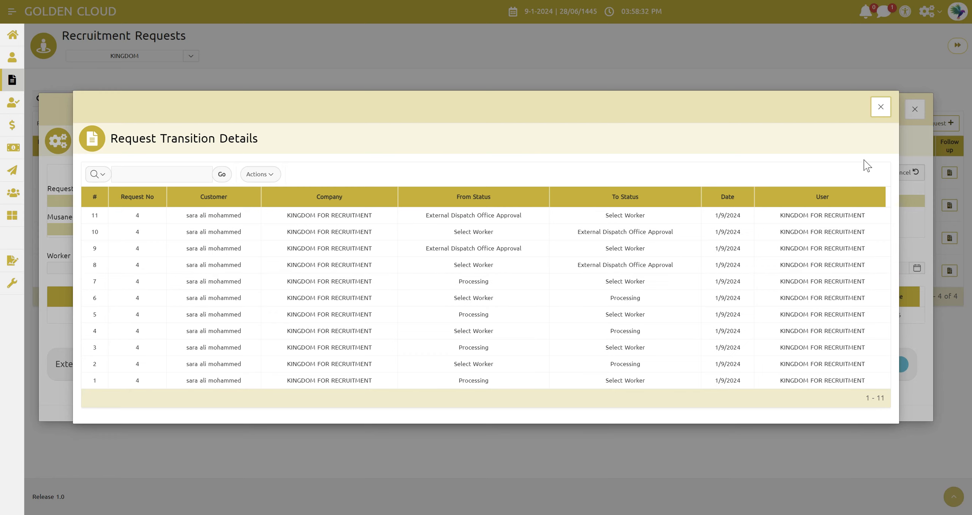
pyautogui.click(880, 108)
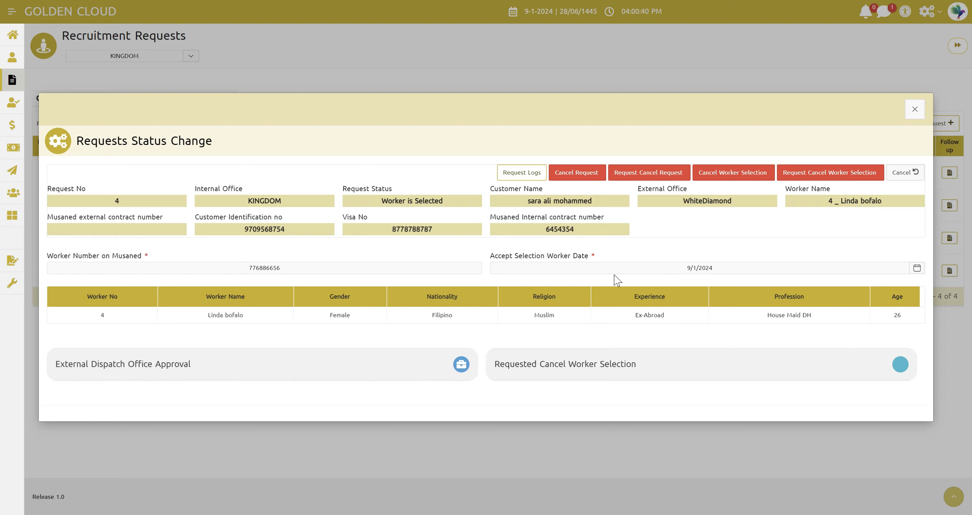
# Advance request 4 with External Dispatch Office Approval and close its status change form
pyautogui.click(142, 374)
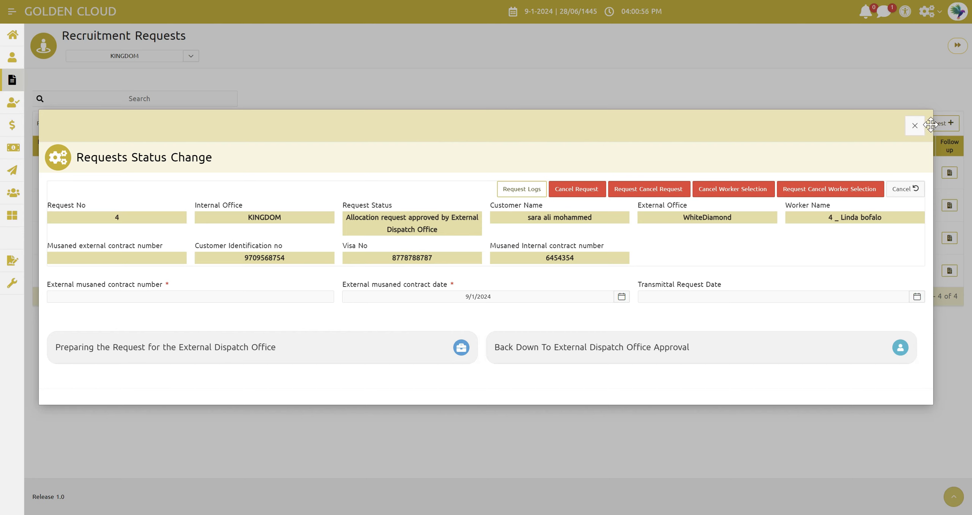
pyautogui.click(914, 125)
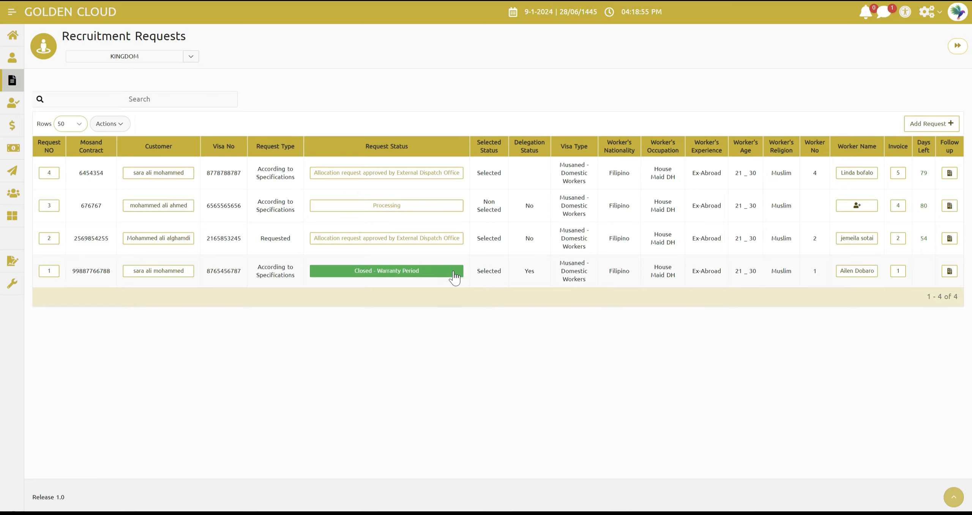
# Reopen the status change form of request 4 and enter the external Musaned contract number
pyautogui.click(385, 178)
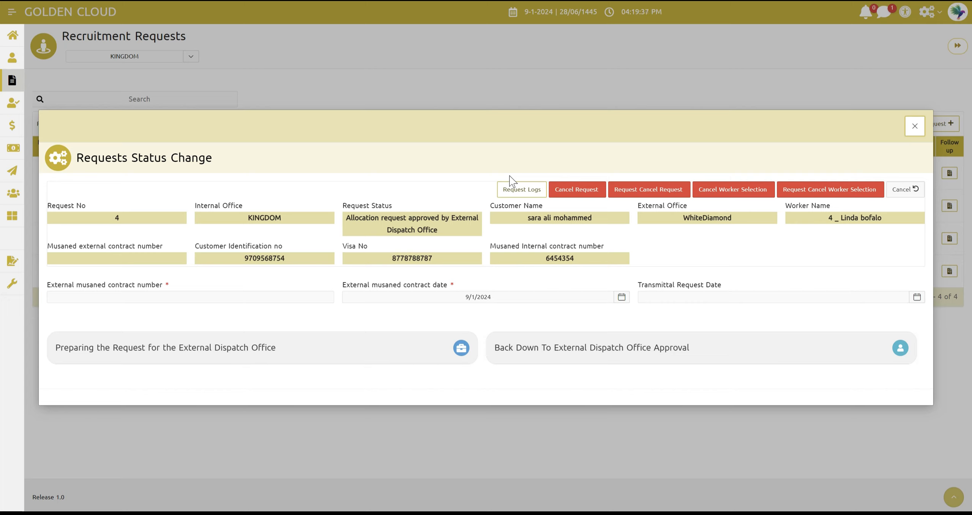
pyautogui.click(197, 296)
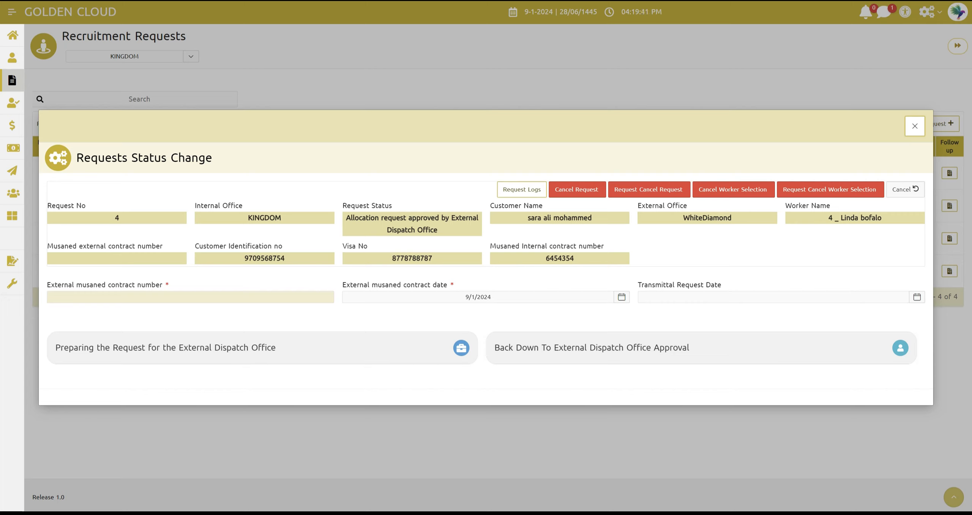
pyautogui.click(408, 295)
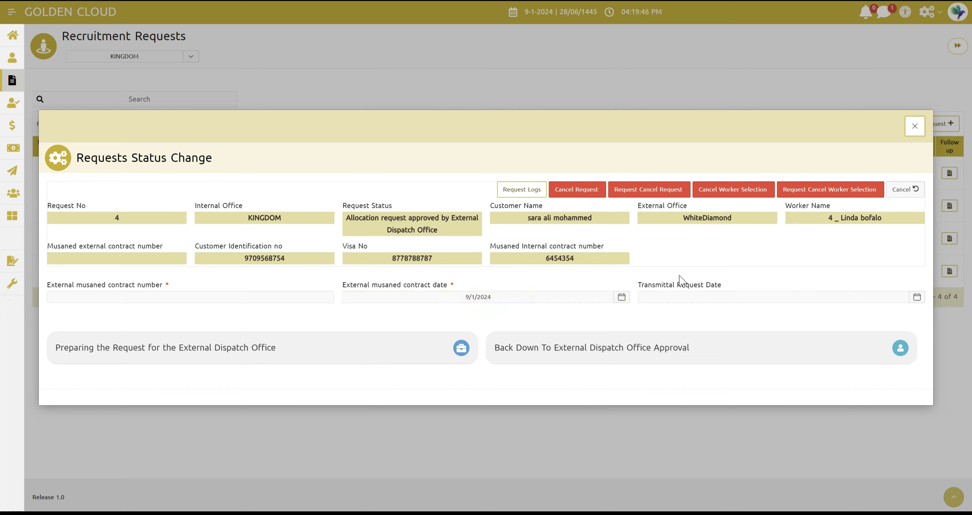
pyautogui.click(660, 297)
pyautogui.doubleClick(705, 216)
pyautogui.click(711, 238)
pyautogui.click(187, 296)
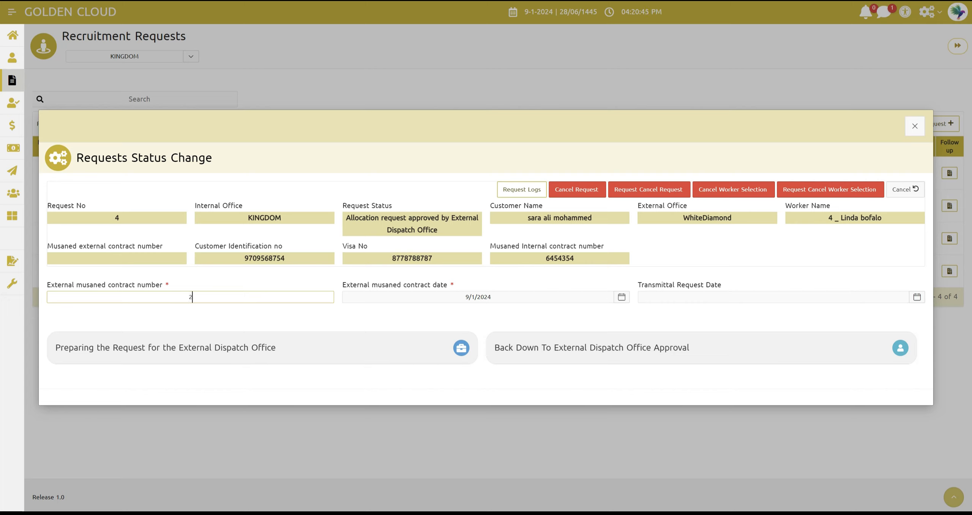
pyautogui.click(235, 309)
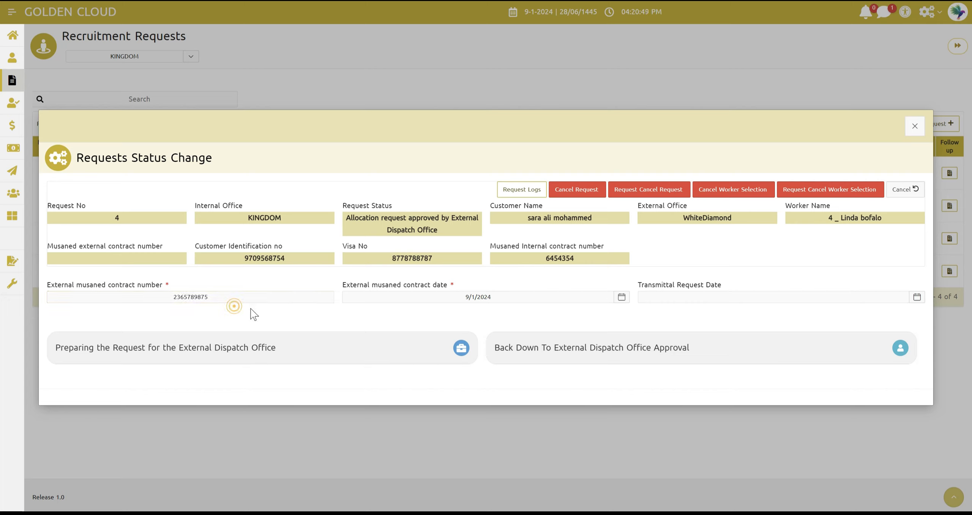
# Set the external Musaned contract date of request 4 to 1/01/2024
pyautogui.click(467, 298)
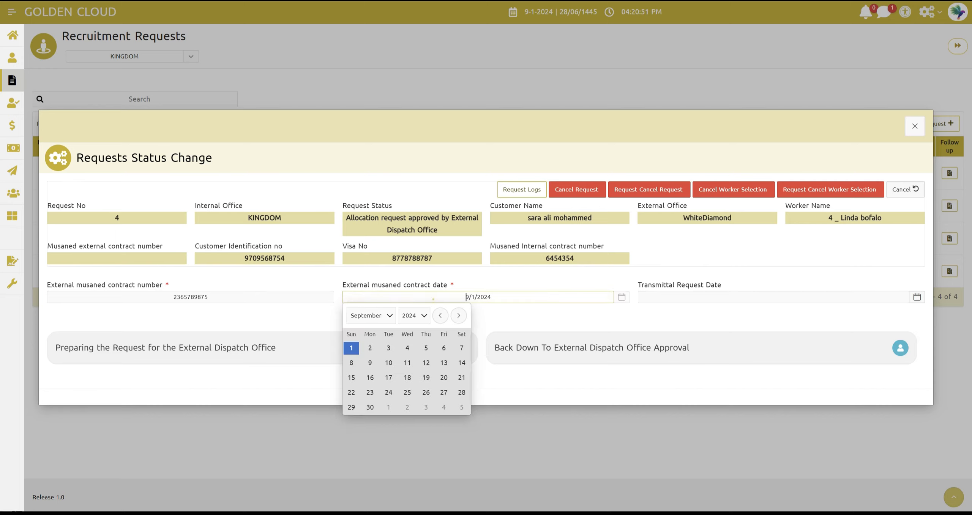
pyautogui.click(378, 316)
pyautogui.click(373, 331)
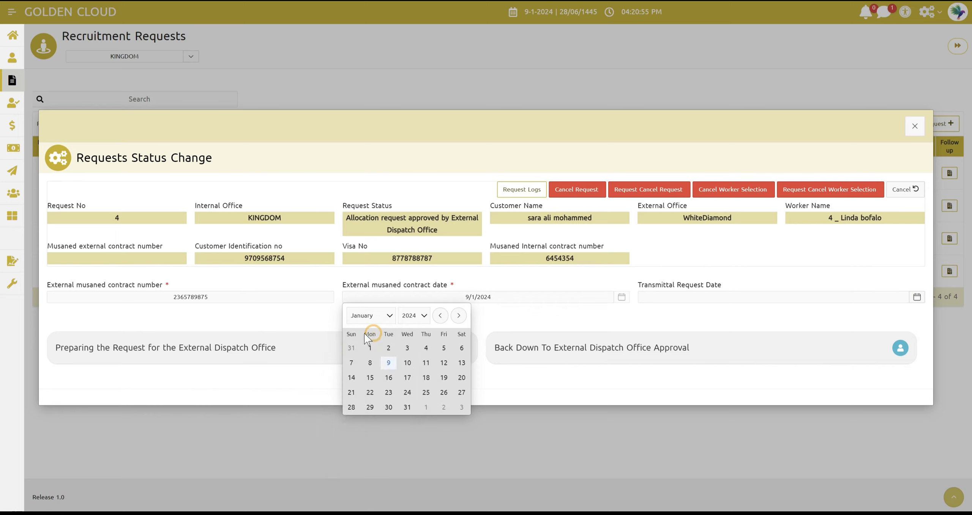
pyautogui.click(389, 363)
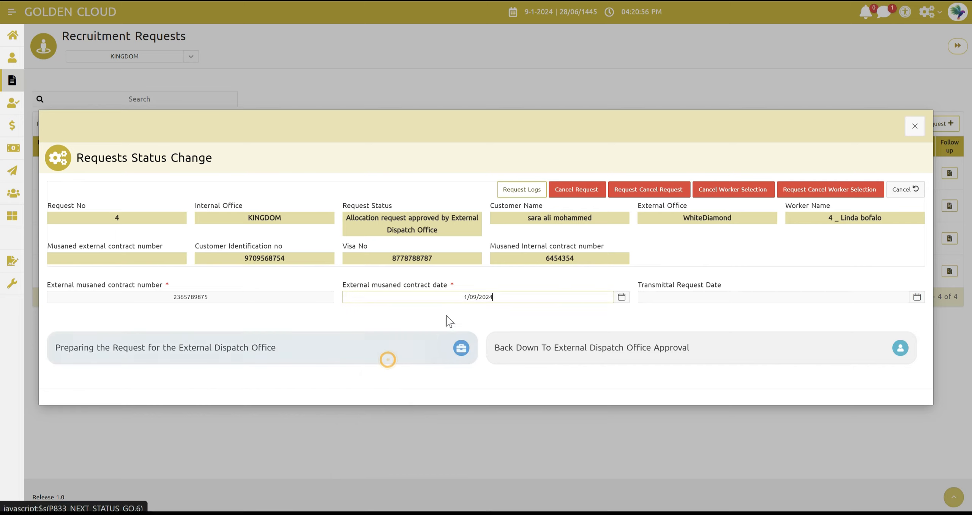
pyautogui.click(457, 293)
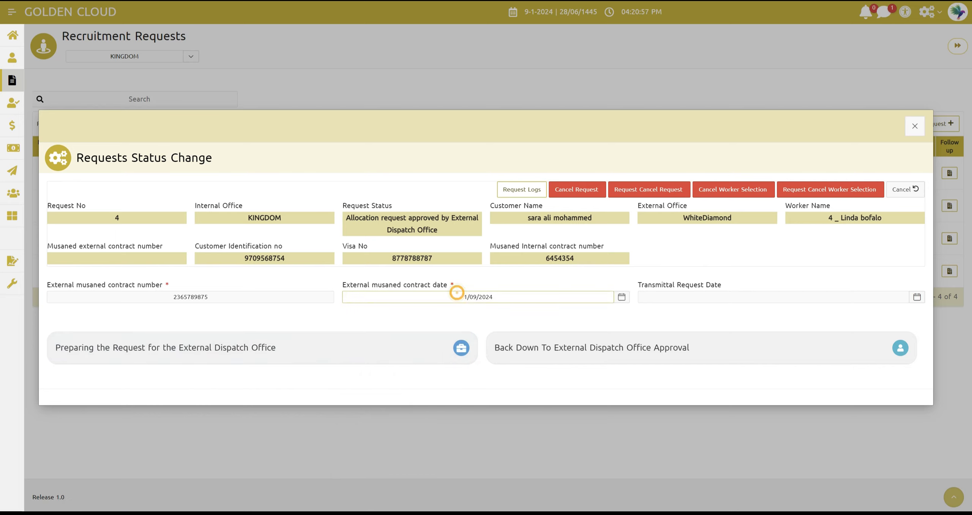
pyautogui.click(620, 296)
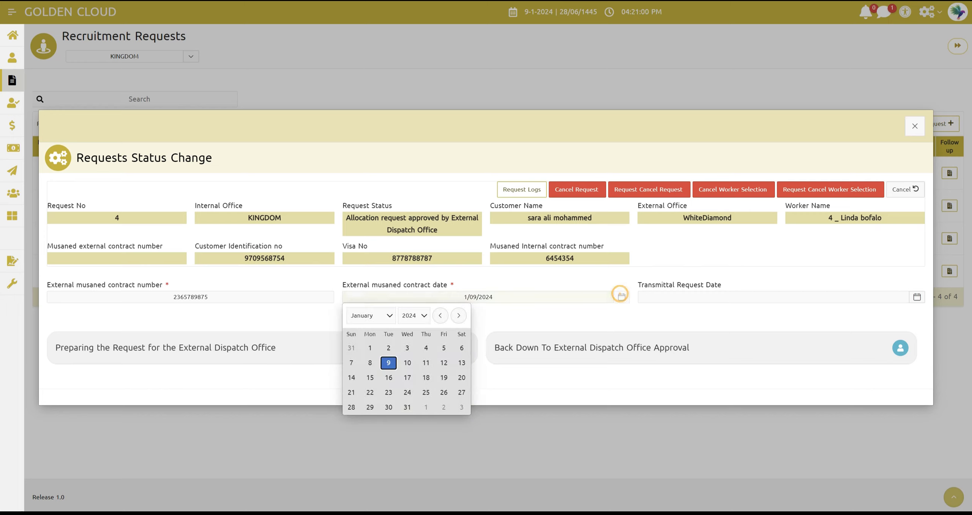
pyautogui.click(369, 348)
pyautogui.click(465, 316)
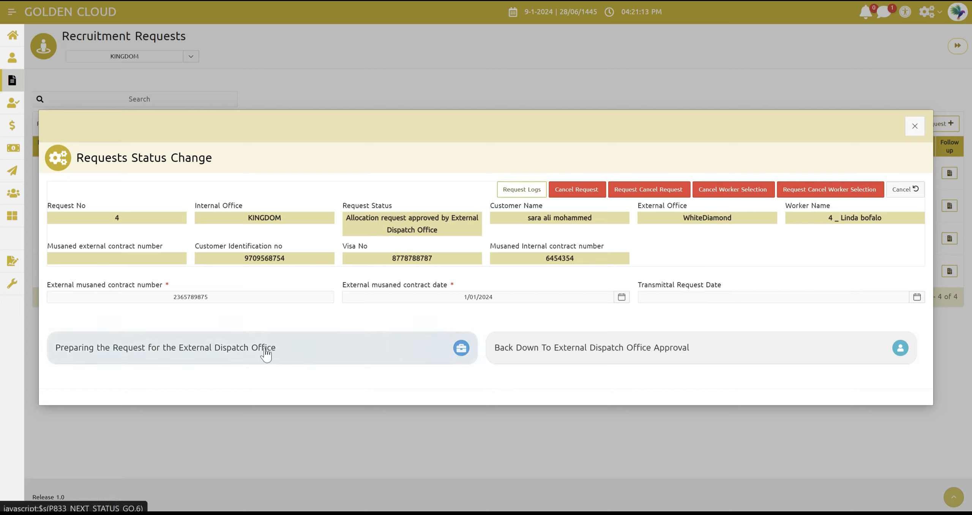
# Advance request 4 with Preparing the Request for the External Dispatch Office and close its status change form
pyautogui.click(252, 350)
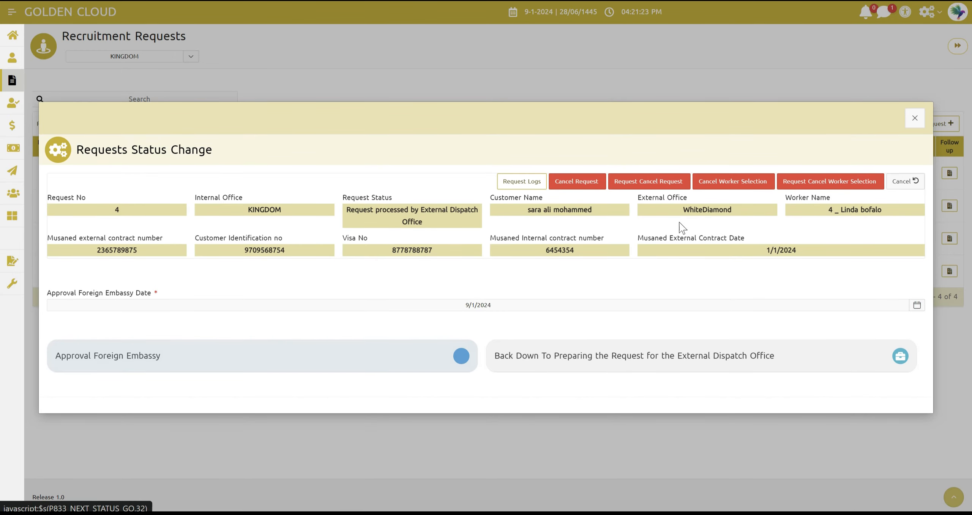
pyautogui.click(915, 120)
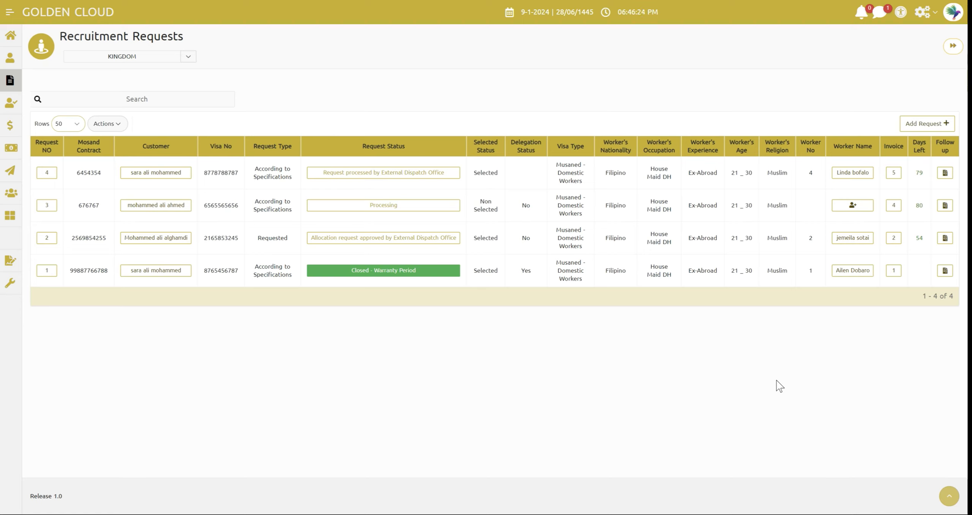
# Advance request 4 with Foreign Embassy Approval dated 9/02/2024 and close its status change form
pyautogui.click(353, 176)
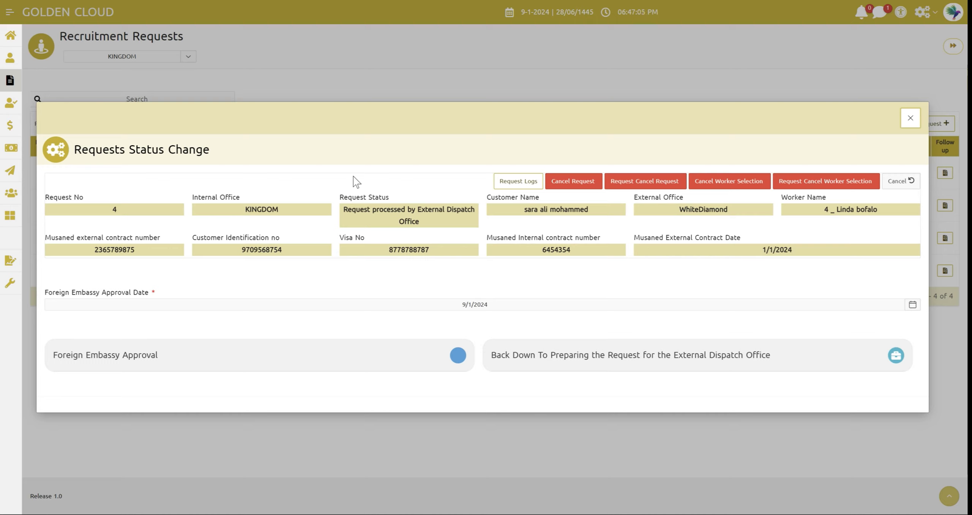
pyautogui.click(158, 304)
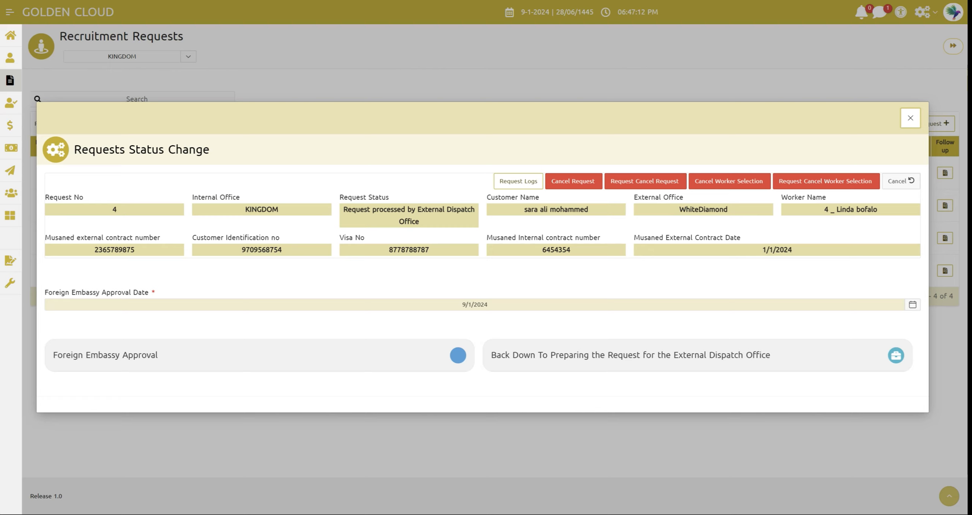
pyautogui.click(160, 303)
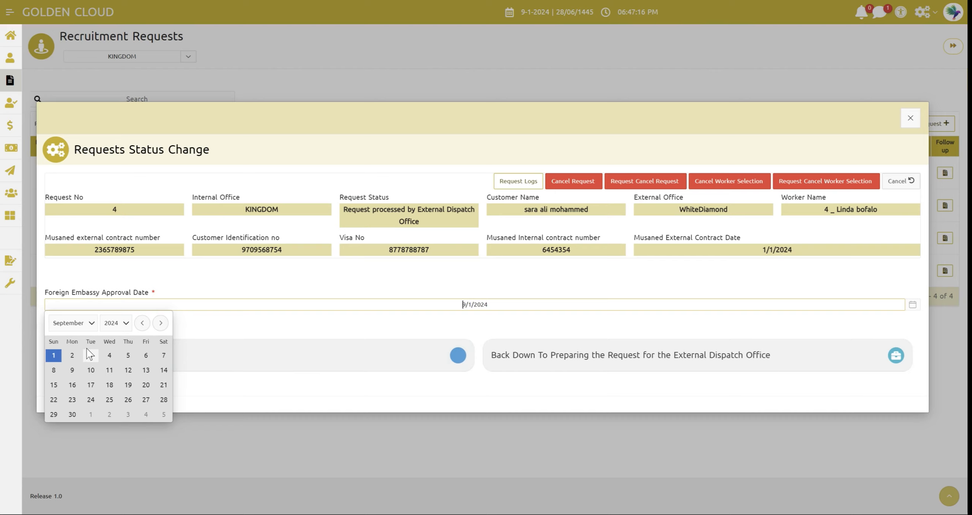
pyautogui.click(72, 358)
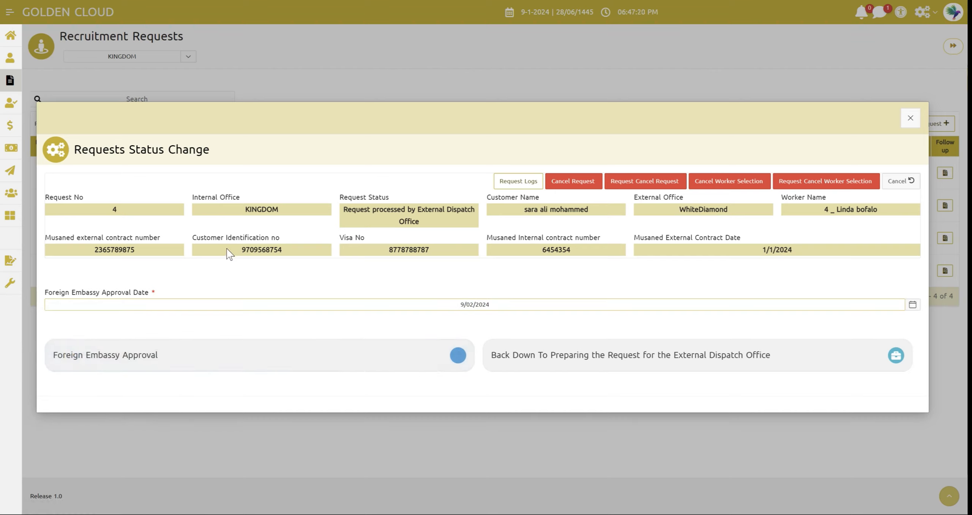
pyautogui.click(412, 305)
pyautogui.click(407, 323)
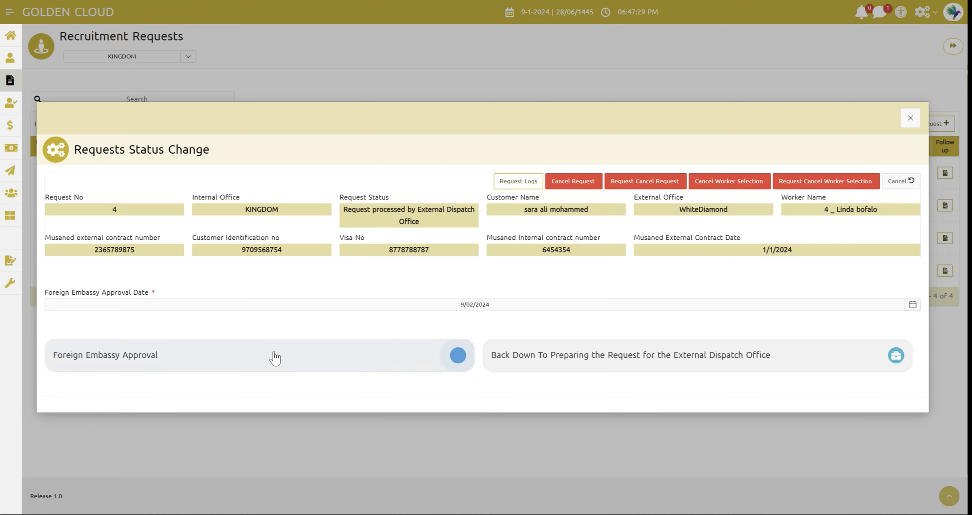
pyautogui.click(250, 362)
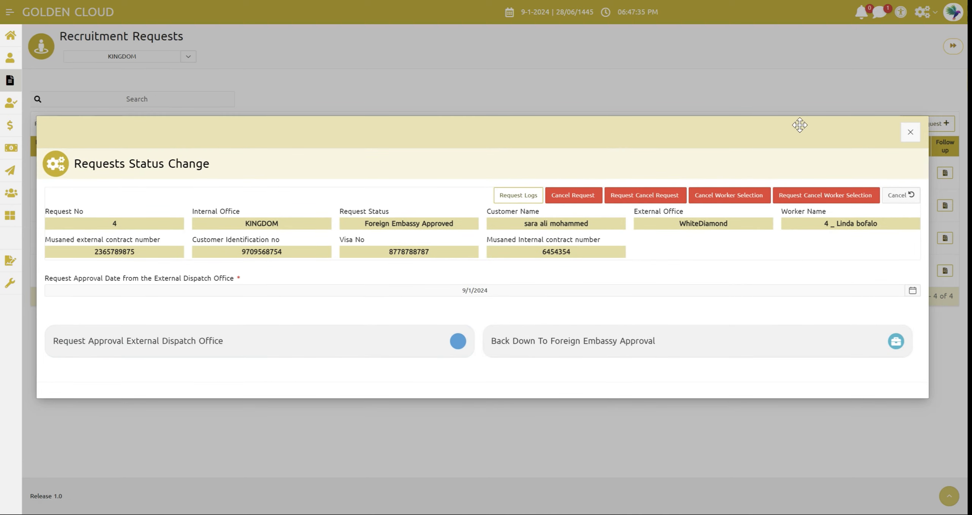
pyautogui.click(910, 132)
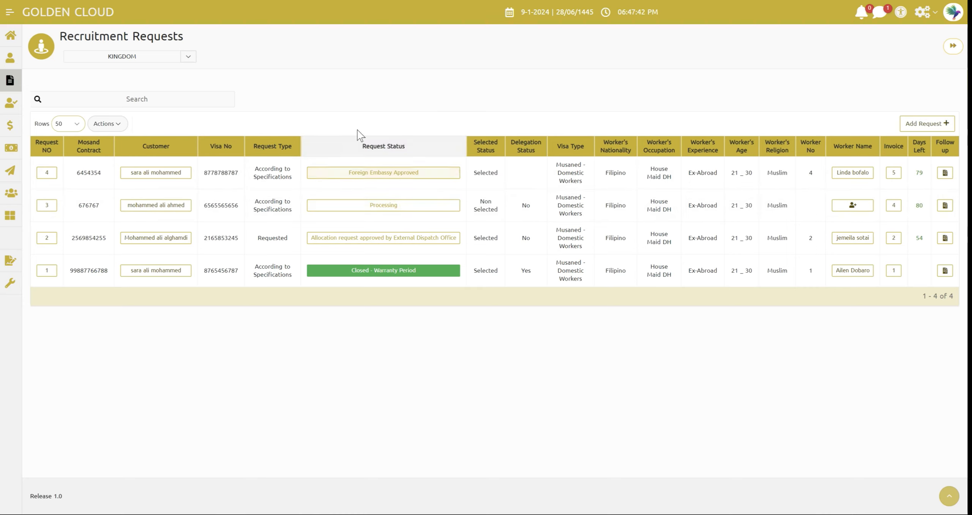
# Advance request 4 with Request Approval External Dispatch Office dated 9/01/2024 and close its status change form
pyautogui.click(387, 174)
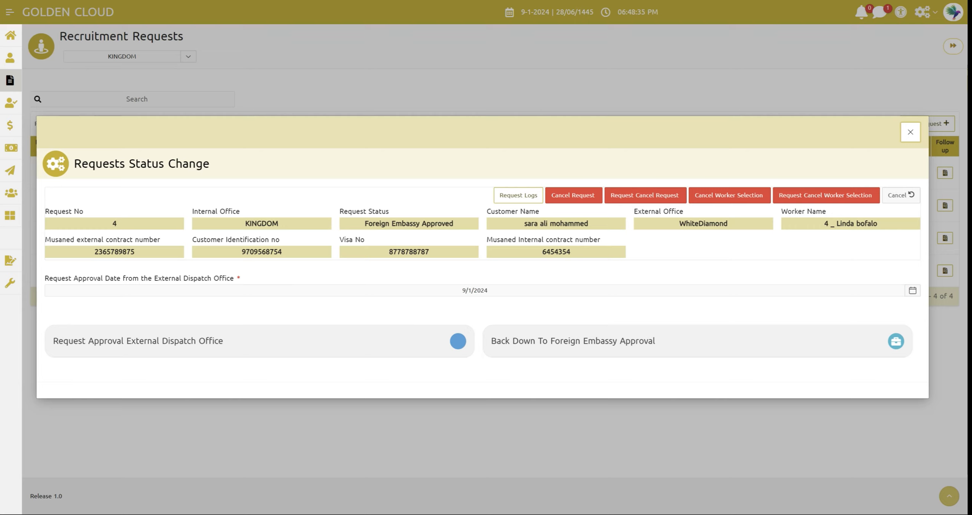
pyautogui.click(367, 289)
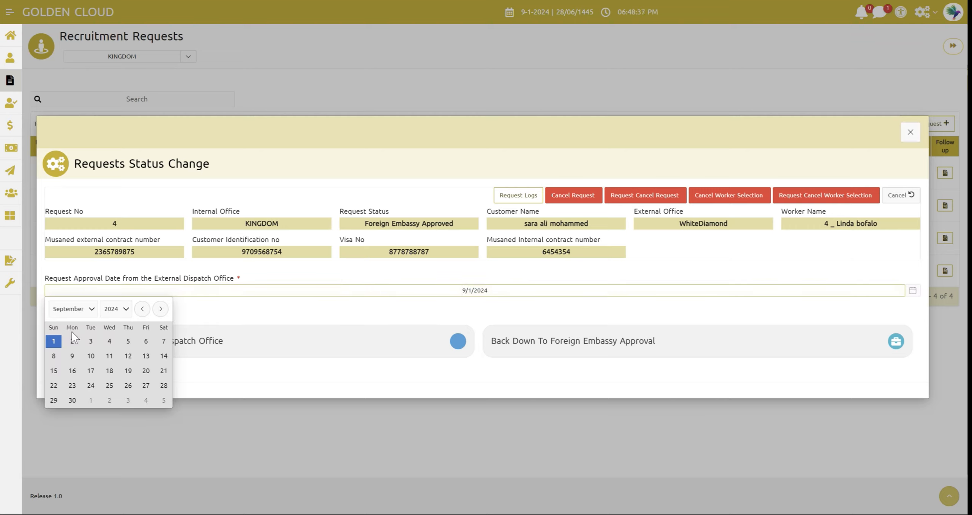
pyautogui.click(54, 343)
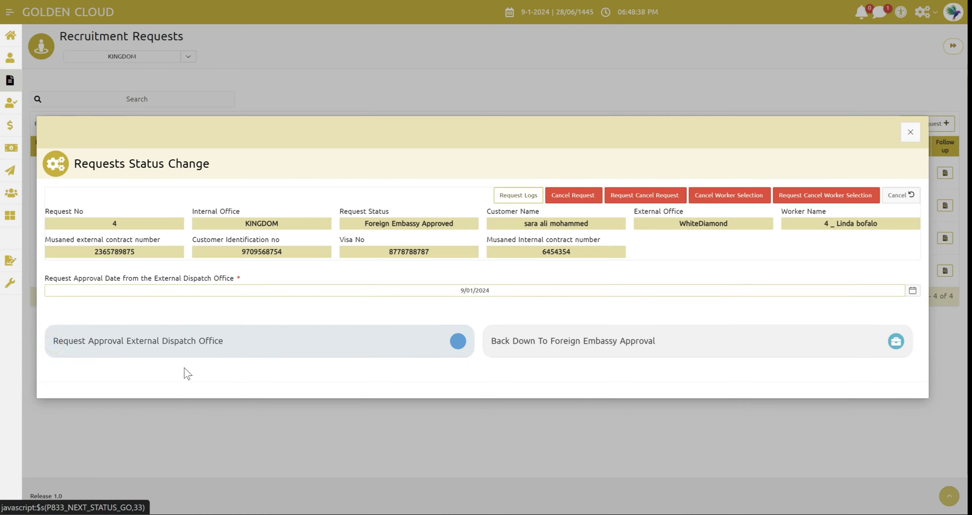
pyautogui.click(272, 352)
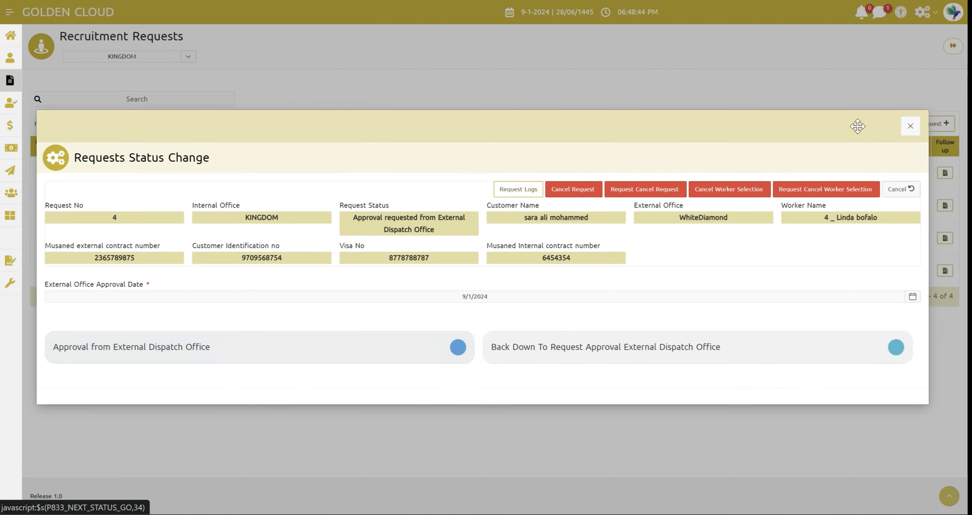
pyautogui.click(910, 125)
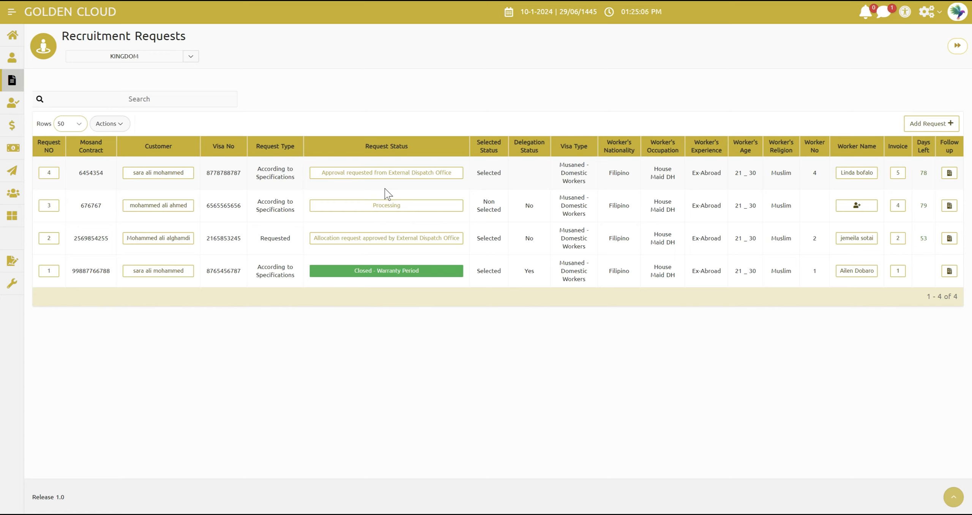
# Advance request 4 with Approval from External Dispatch Office dated 9/08/2024 and close its status change form
pyautogui.click(383, 174)
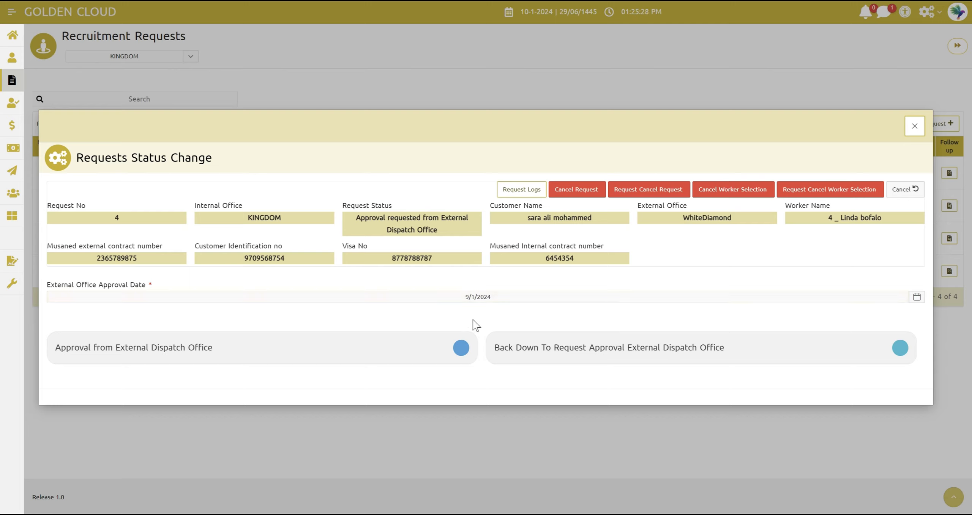
pyautogui.click(453, 297)
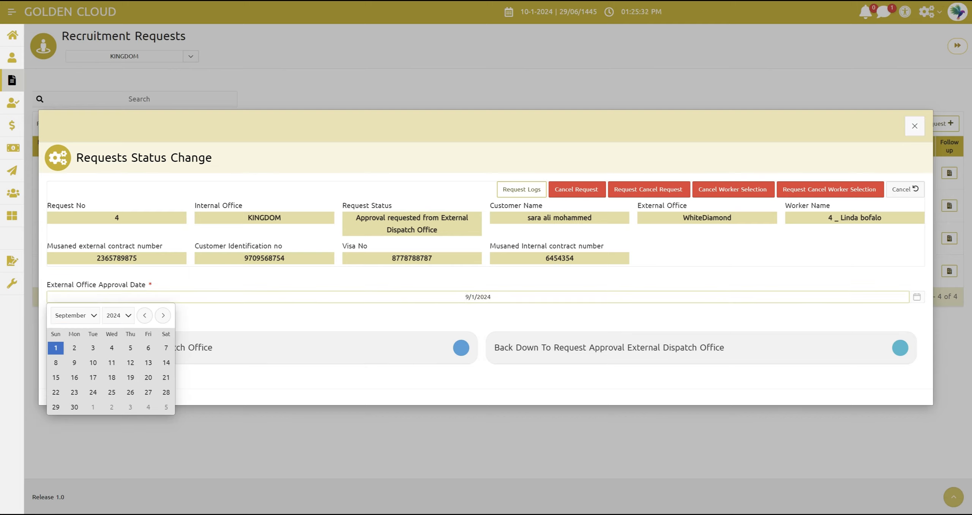
pyautogui.click(56, 360)
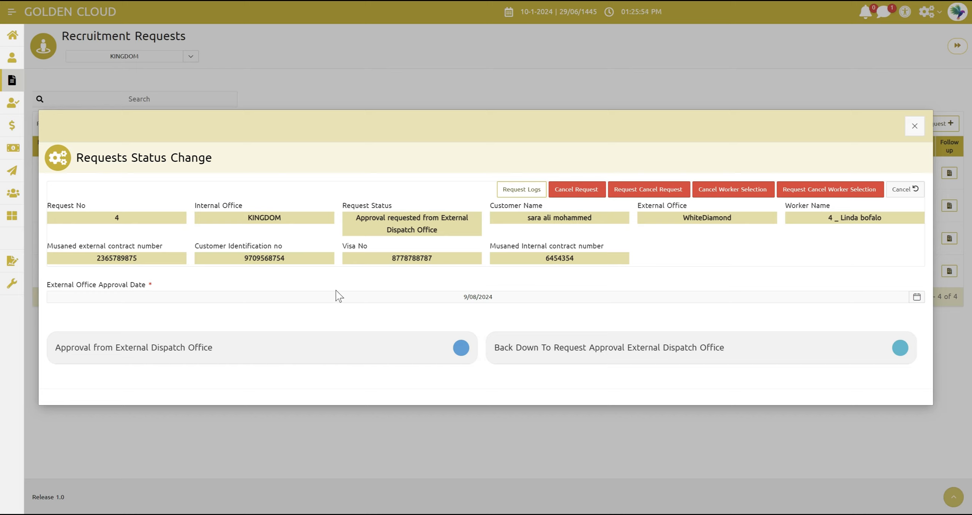
pyautogui.click(190, 354)
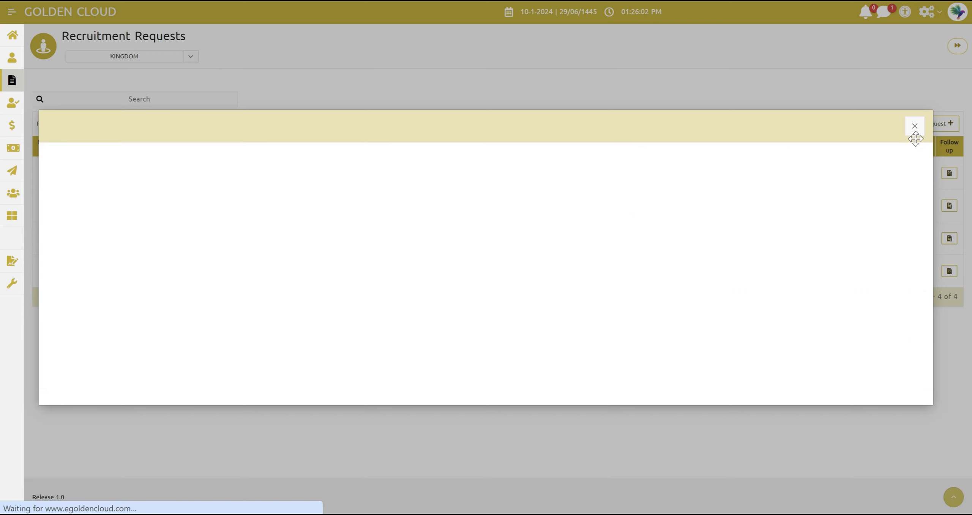
pyautogui.click(914, 126)
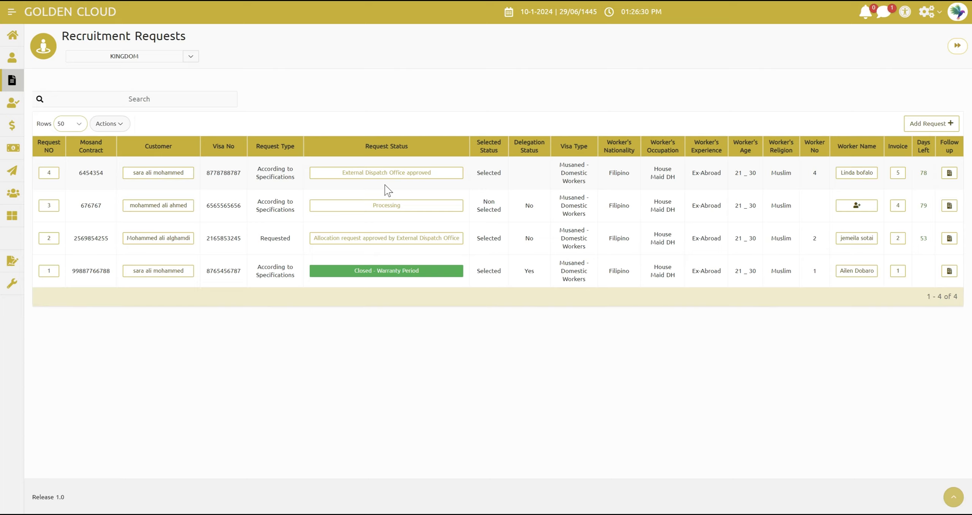
# Advance request 4 with Request for approval from the Ministry of Foreign Labors dated 9/09/2024 and close its status change form
pyautogui.click(379, 176)
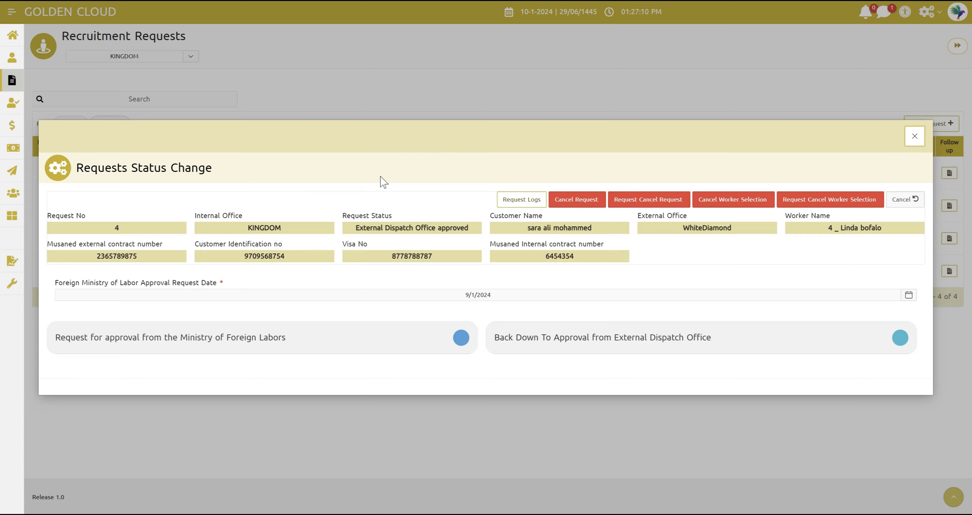
pyautogui.click(354, 296)
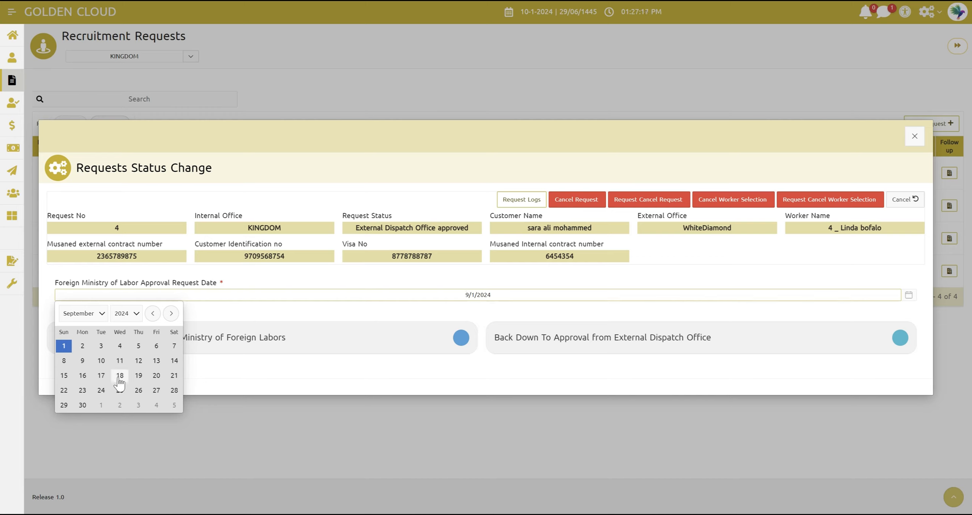
pyautogui.click(81, 361)
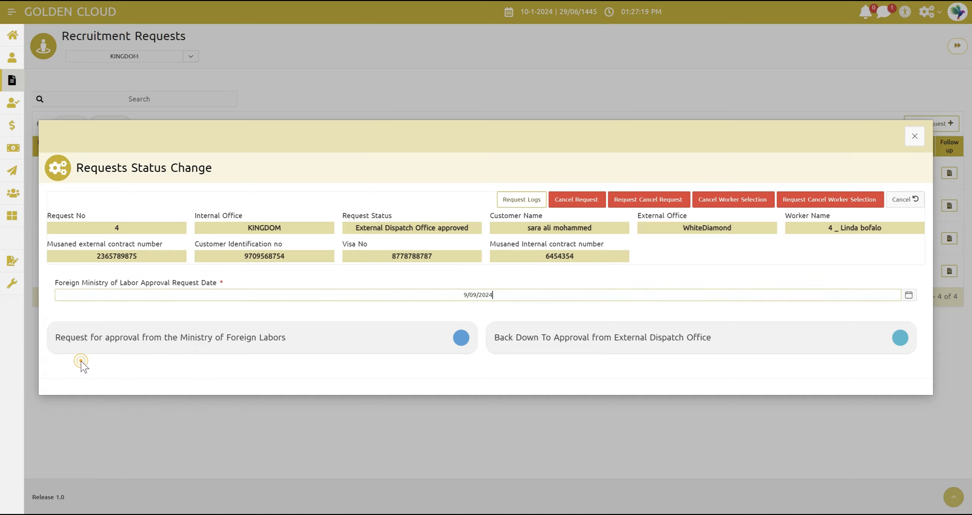
pyautogui.click(246, 309)
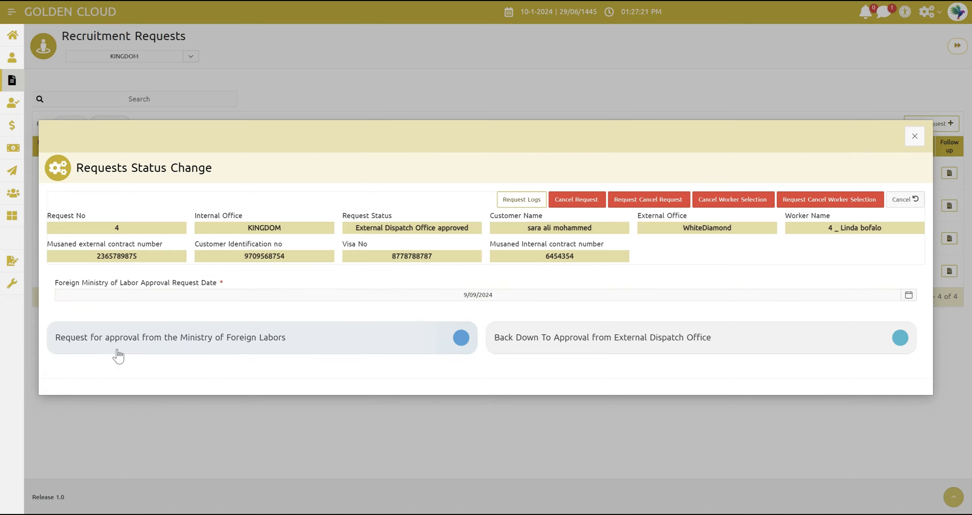
pyautogui.click(189, 345)
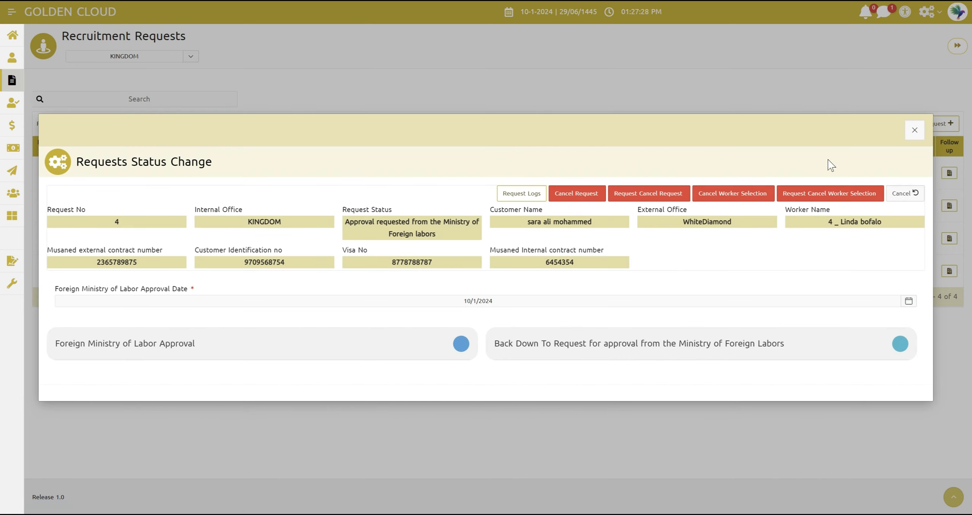
pyautogui.click(915, 130)
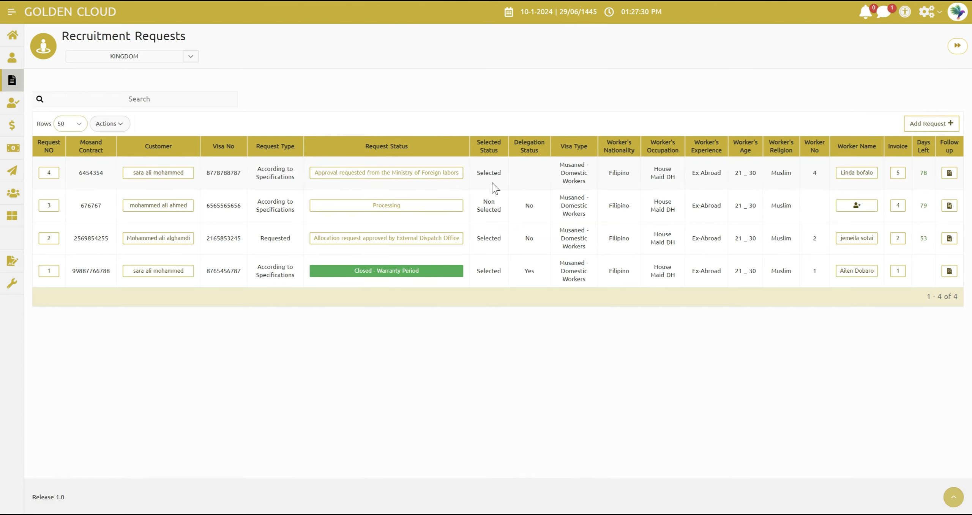
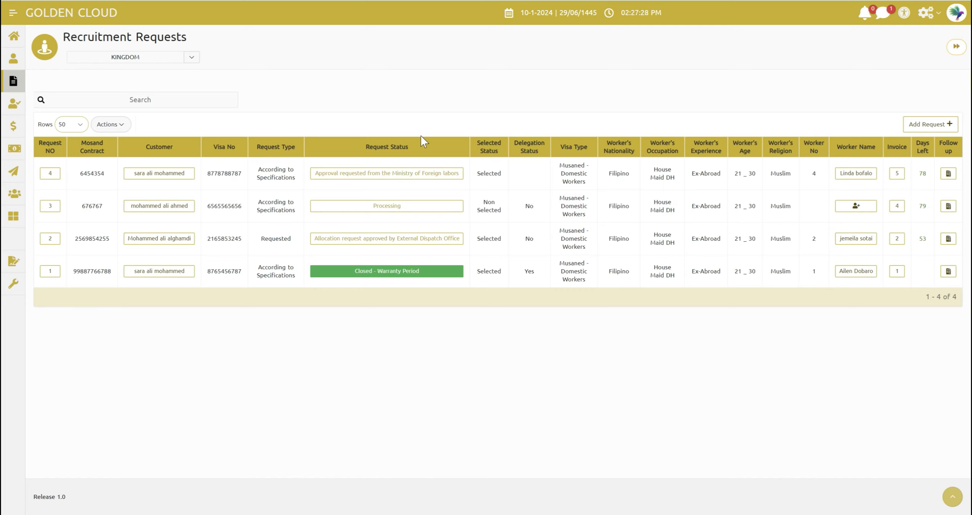
# Advance request 4 with Foreign Ministry of Labor Approval dated 10/09/2024 and close its status change form
pyautogui.click(416, 173)
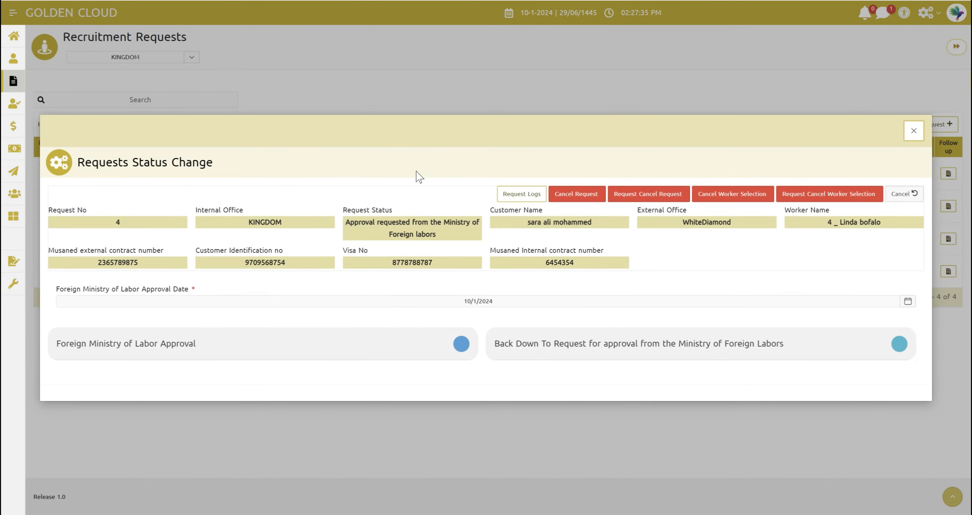
pyautogui.click(395, 302)
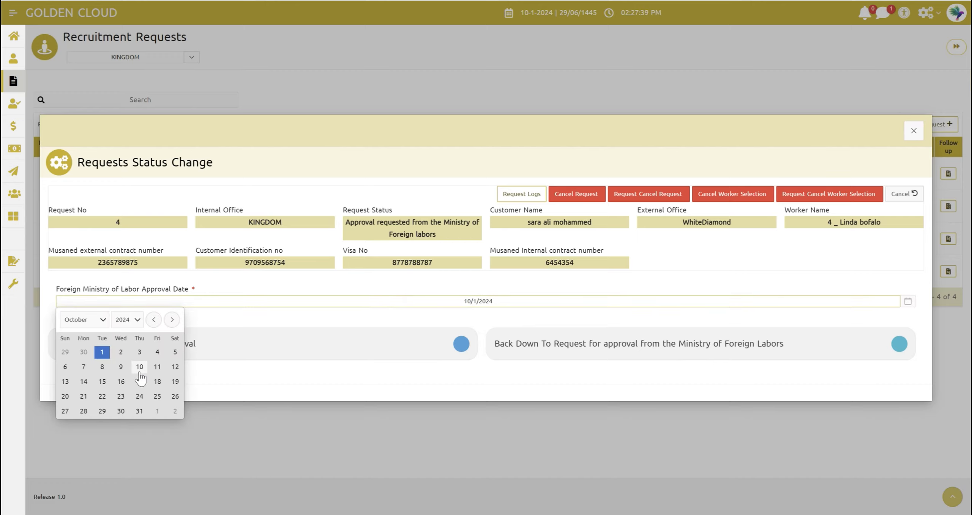
pyautogui.click(148, 369)
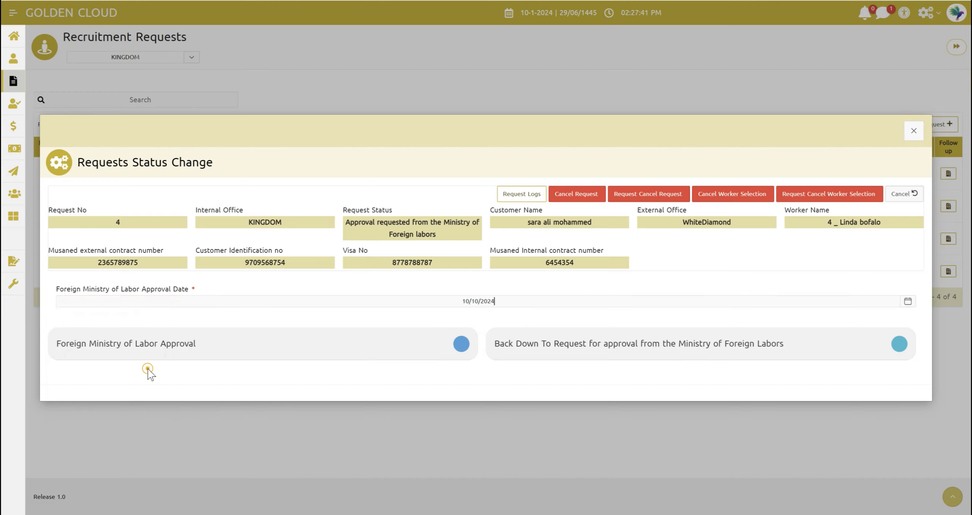
pyautogui.click(205, 302)
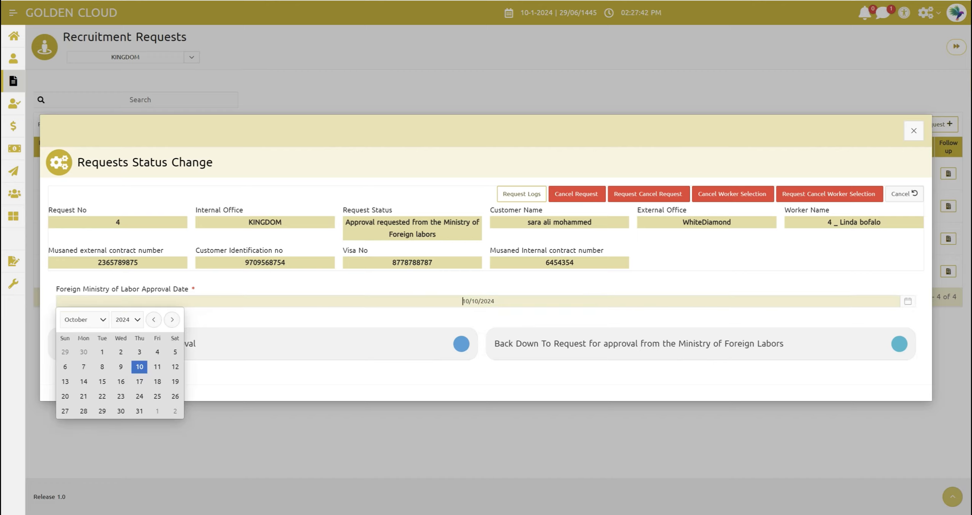
pyautogui.click(120, 367)
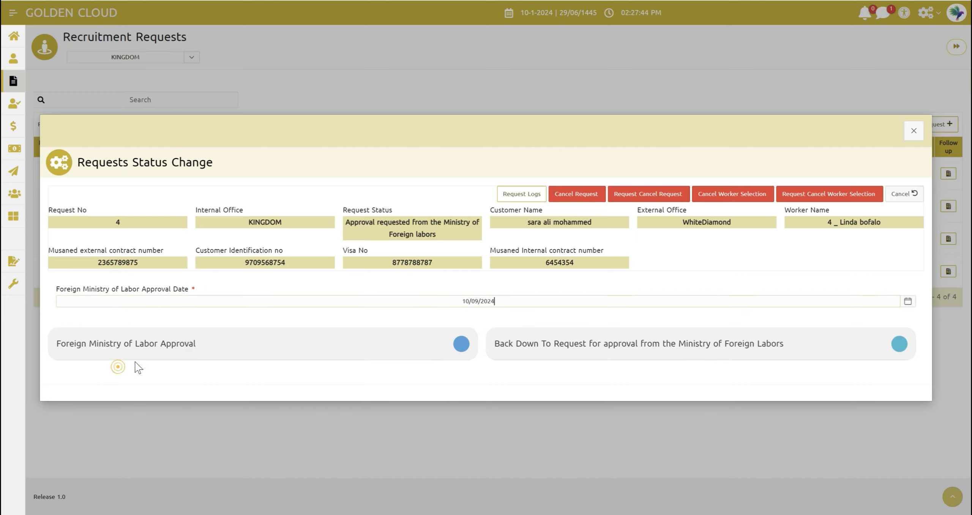
pyautogui.click(220, 313)
pyautogui.click(192, 354)
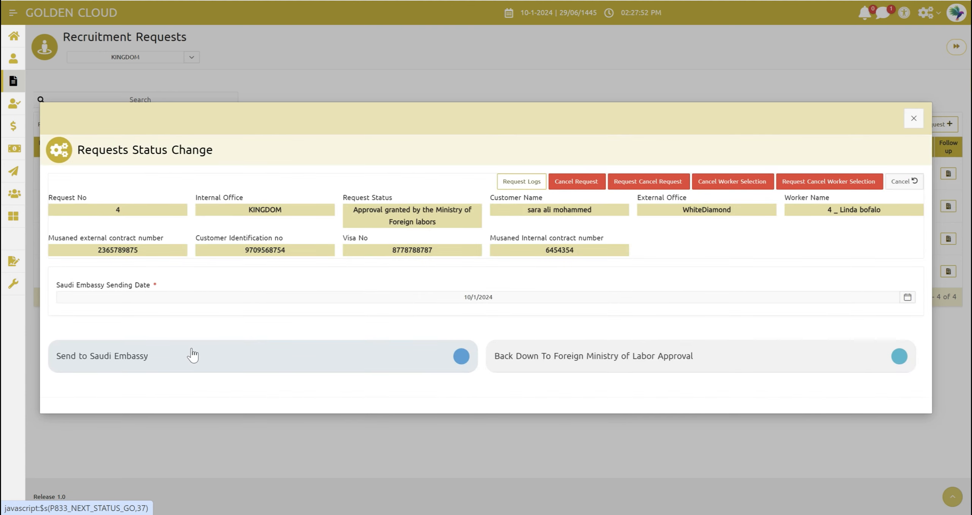
pyautogui.click(914, 118)
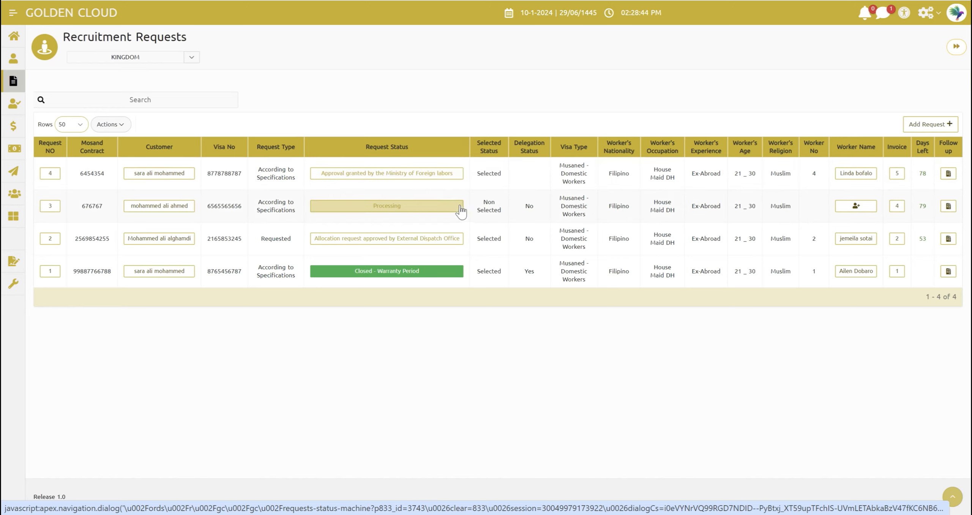
# Advance request 4 with Send to Saudi Embassy dated 10/09/2024 and close its status change form
pyautogui.click(423, 173)
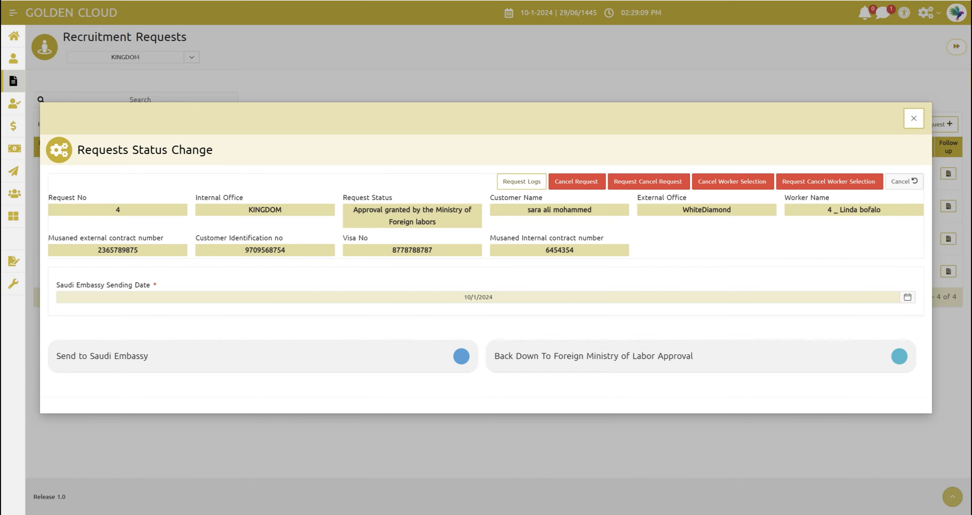
pyautogui.click(354, 297)
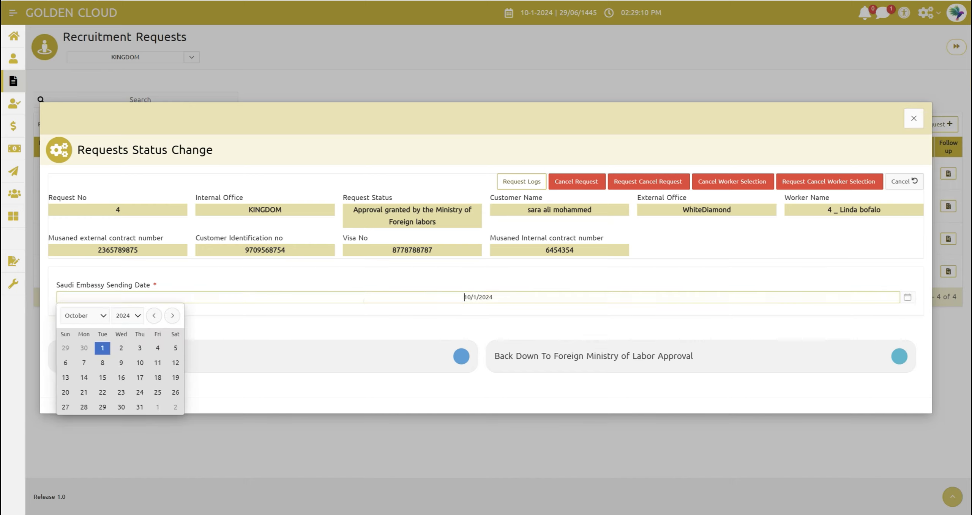
pyautogui.click(121, 362)
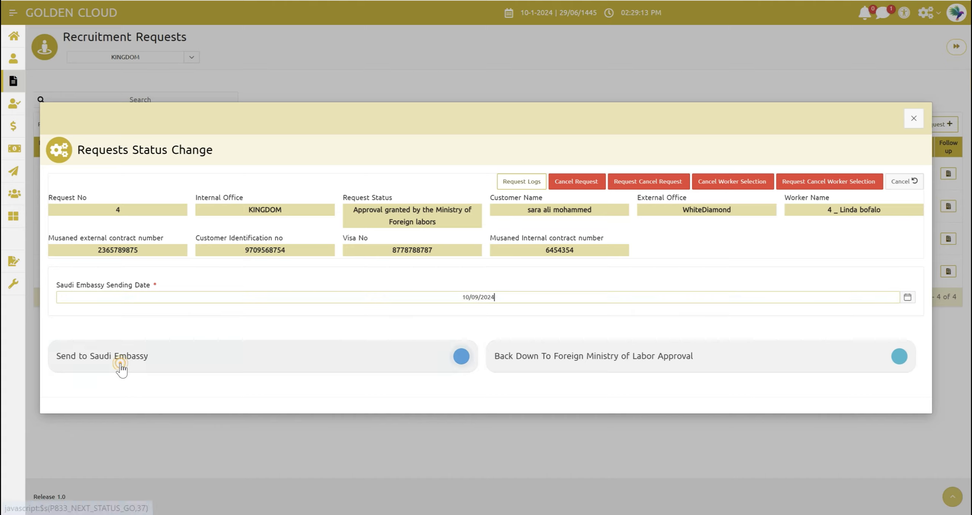
pyautogui.click(181, 358)
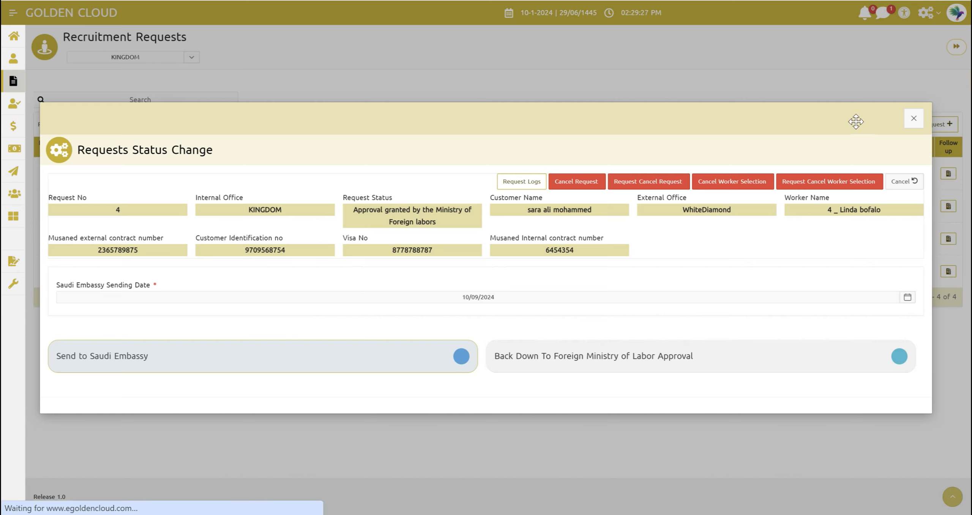
pyautogui.click(914, 119)
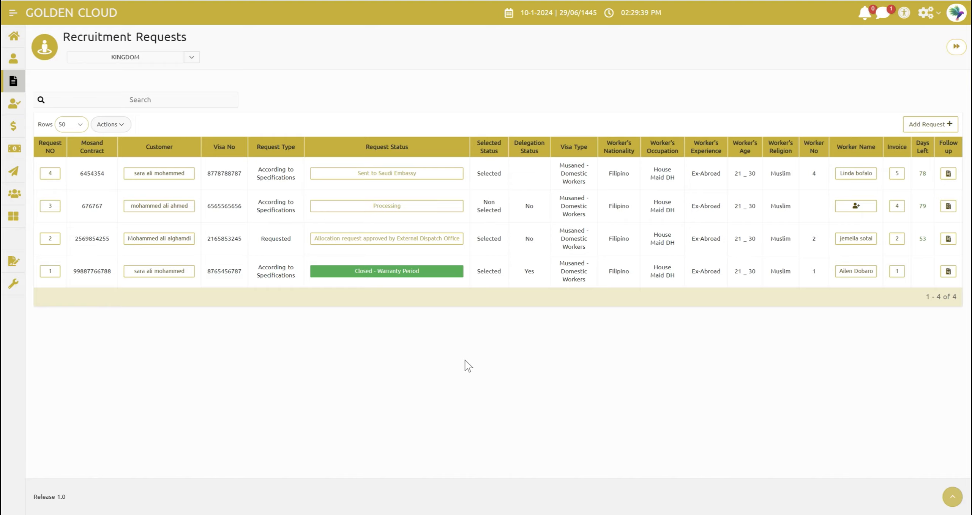
# Start a delegate payment voucher from request 4's status change form, with Bank Transfer as payment method and Riyadh Bank - Riyal Saudi as bank
pyautogui.click(378, 176)
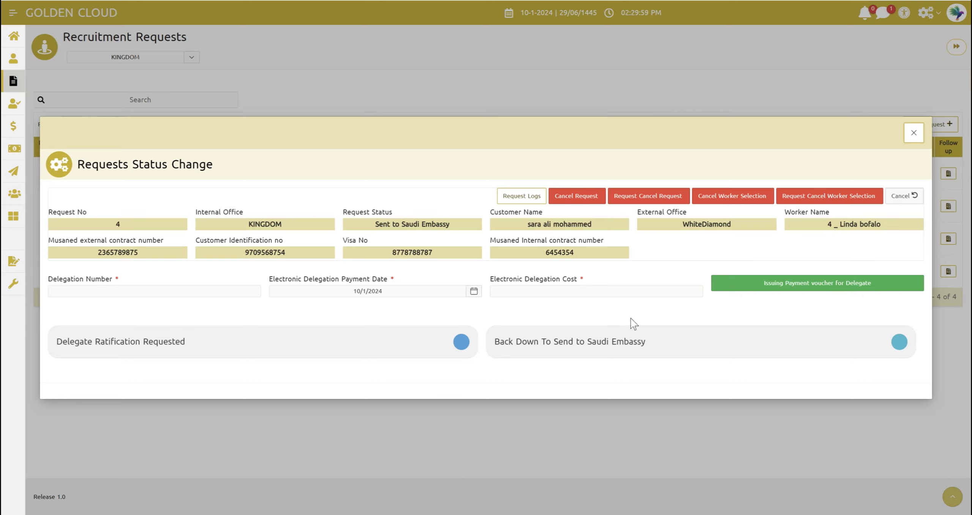
pyautogui.click(103, 291)
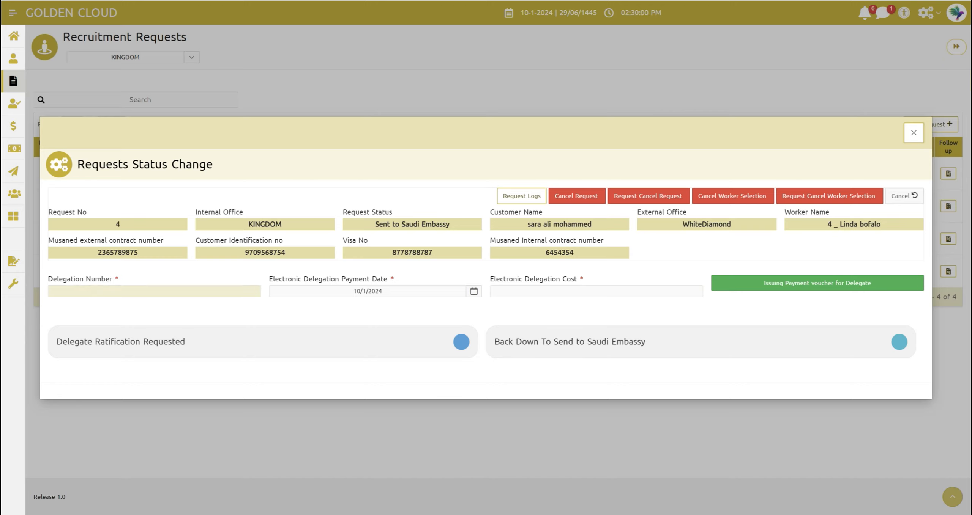
pyautogui.click(356, 295)
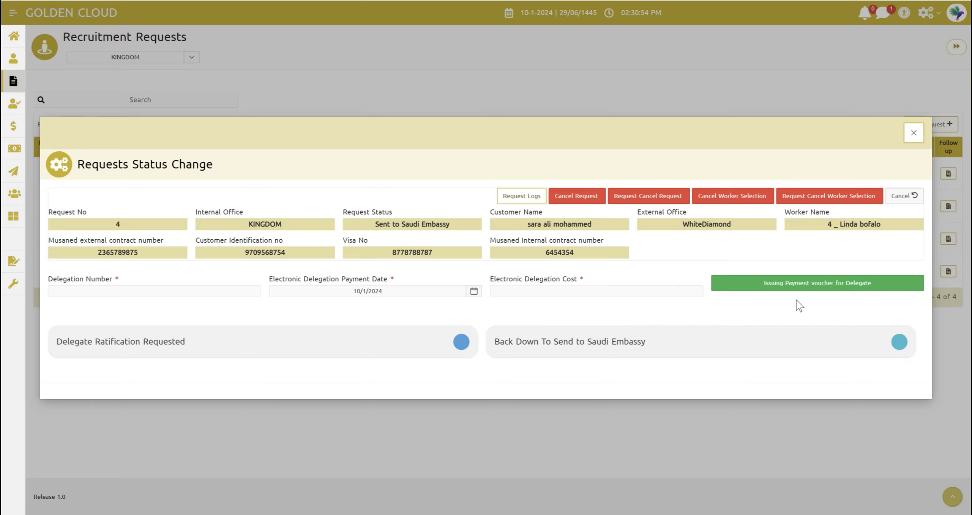
pyautogui.click(808, 288)
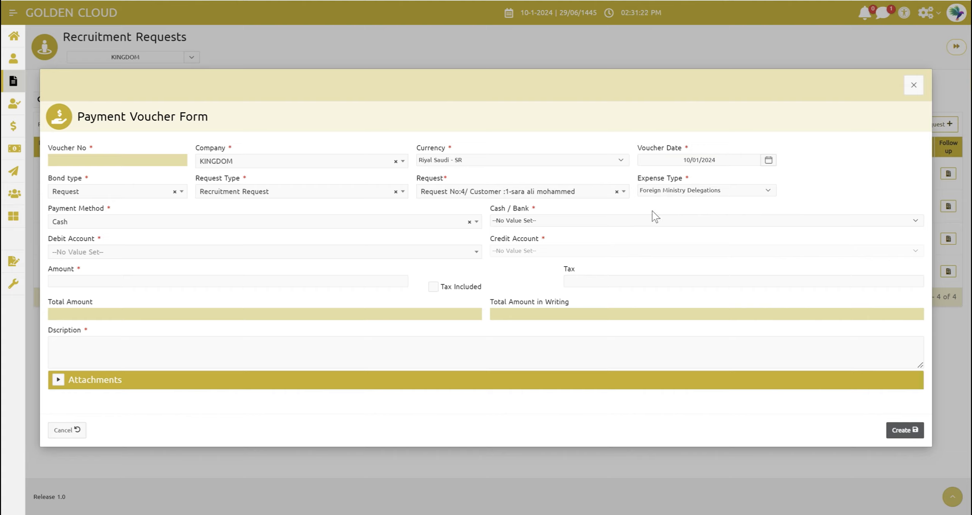
pyautogui.click(163, 221)
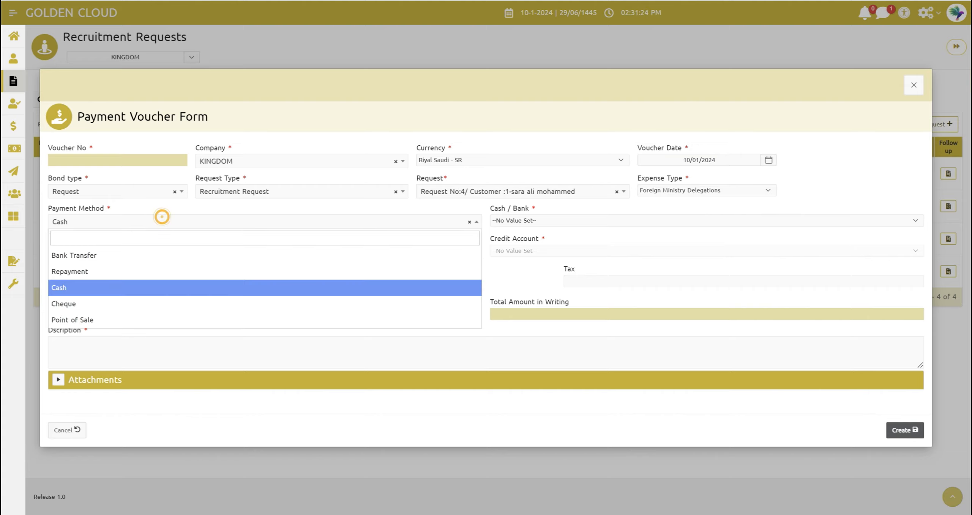
pyautogui.click(101, 255)
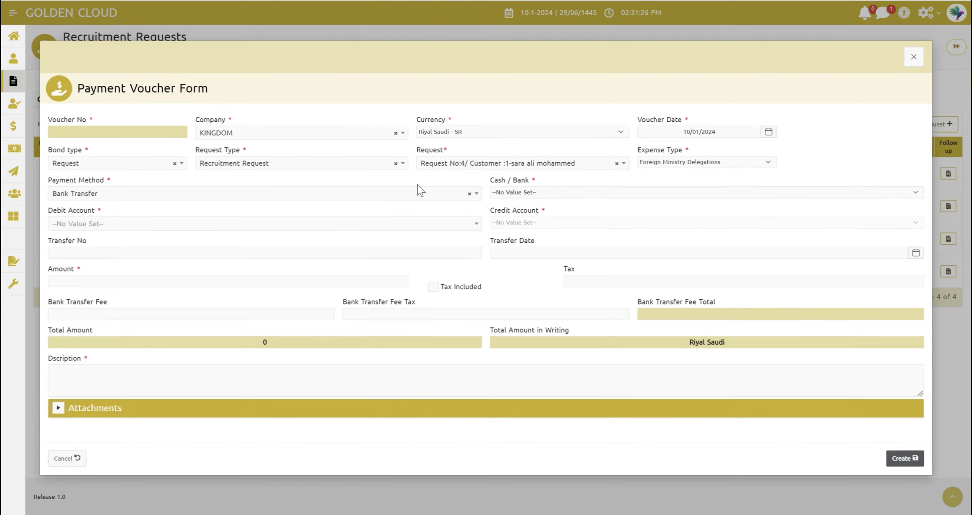
pyautogui.click(494, 192)
pyautogui.click(513, 216)
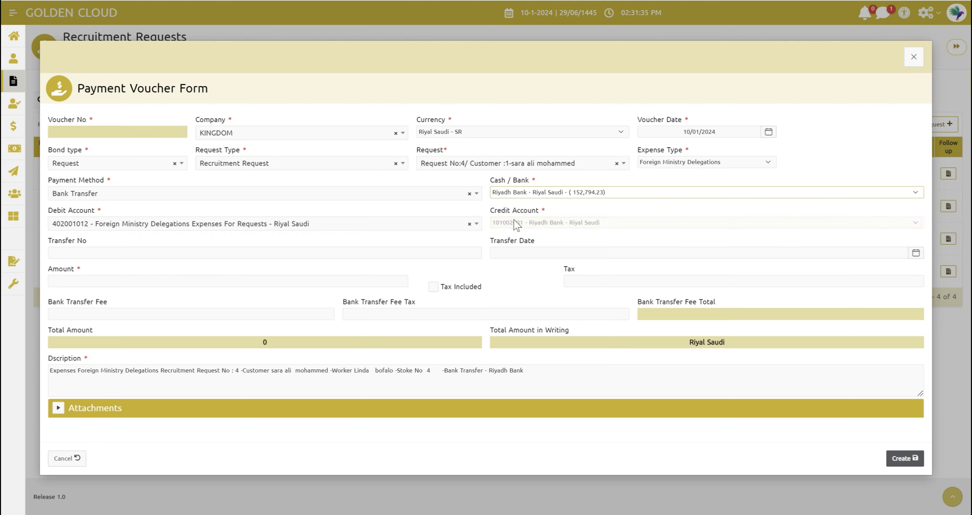
# Set the voucher amount to 200 and the tax to 0, and create the payment voucher
pyautogui.click(159, 281)
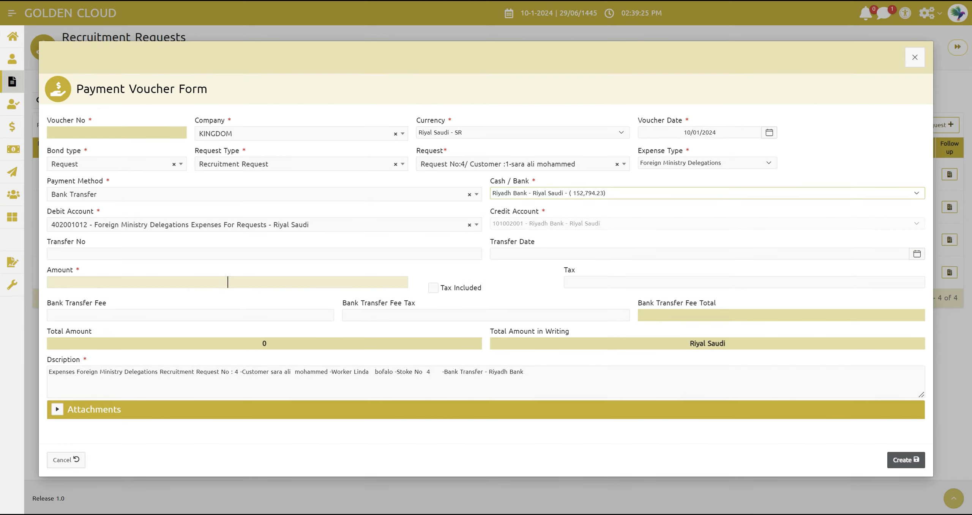
pyautogui.click(208, 279)
pyautogui.write('200')
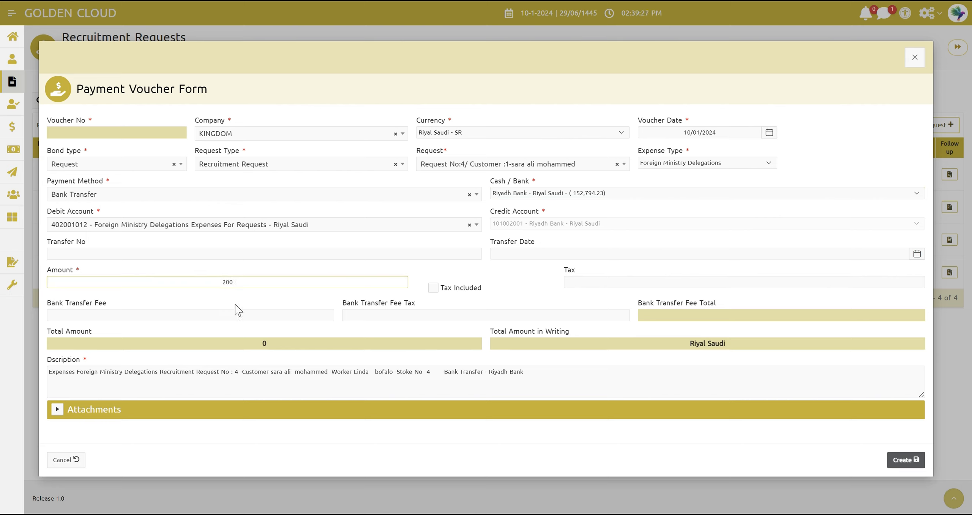
pyautogui.click(266, 303)
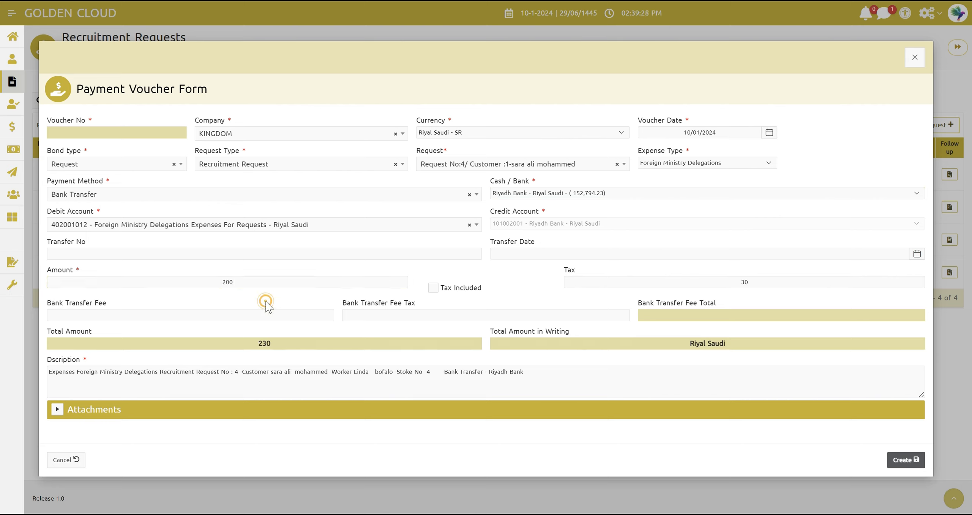
pyautogui.doubleClick(762, 283)
pyautogui.write('0')
pyautogui.click(611, 298)
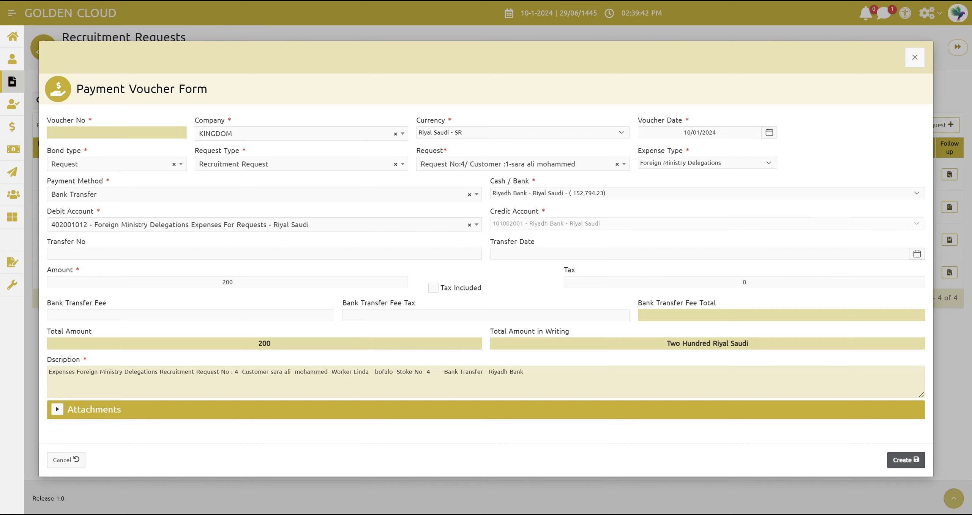
pyautogui.click(903, 461)
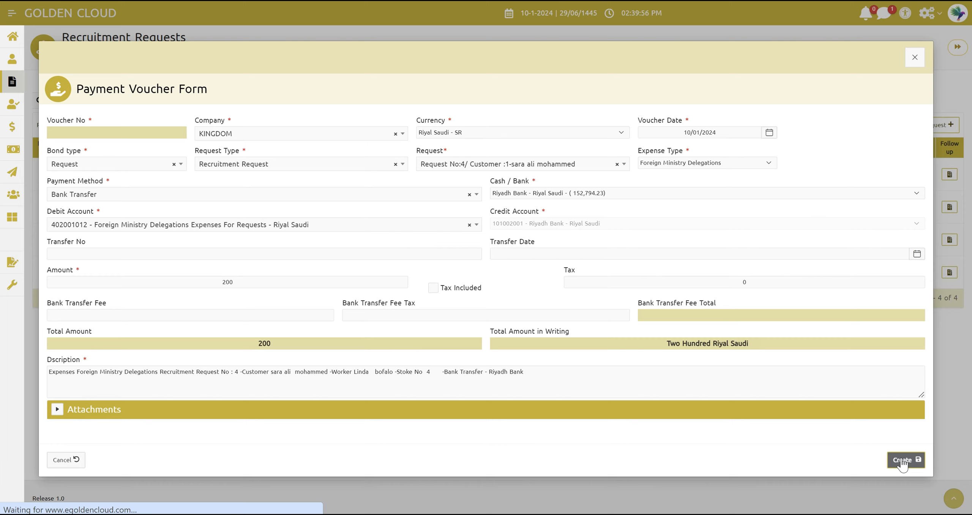
pyautogui.click(902, 461)
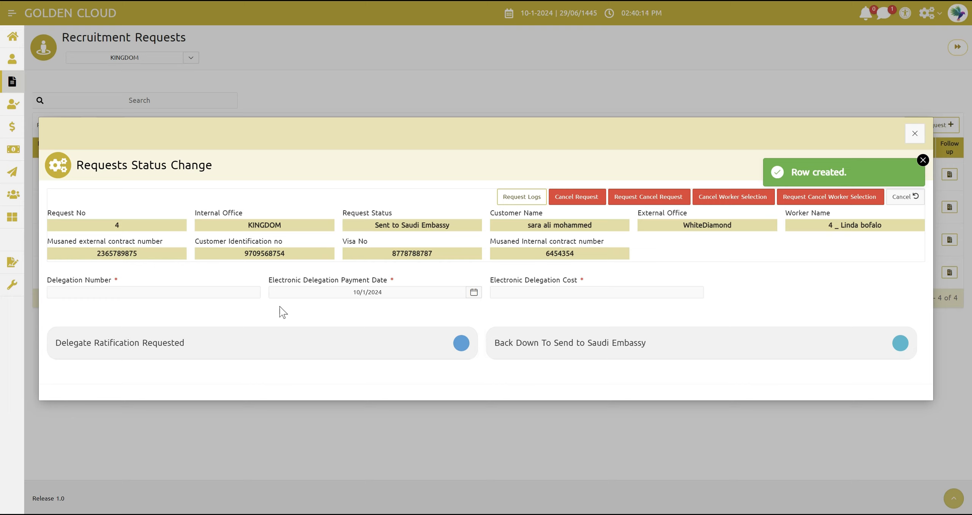
# Advance request 4 with Delegate Ratification Requested, entering the delegation number, payment date 10/09/2024 and delegation cost 200, and close its status change form
pyautogui.click(207, 293)
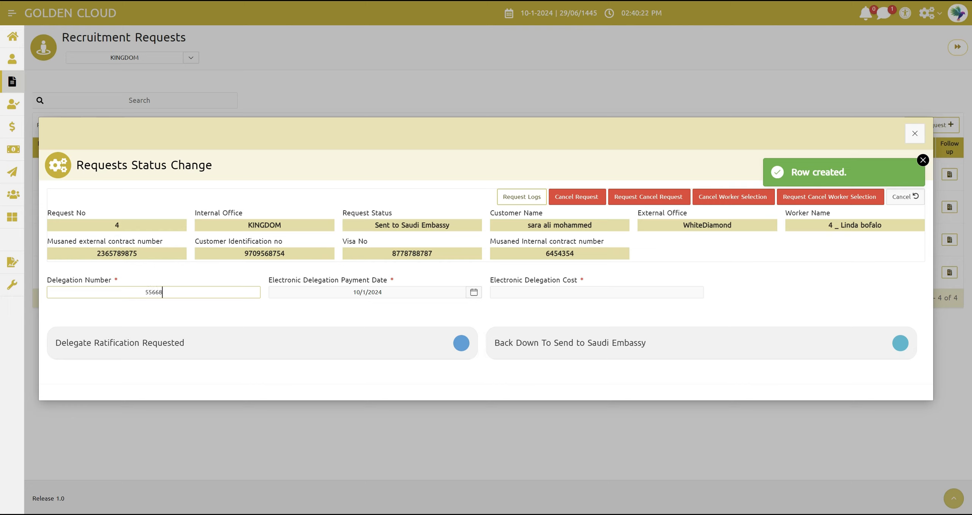
pyautogui.click(228, 306)
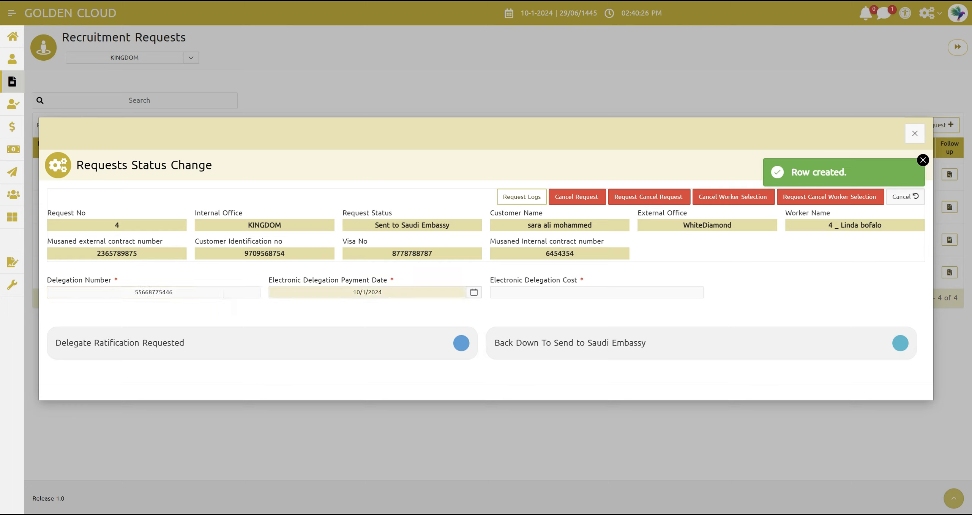
pyautogui.click(336, 293)
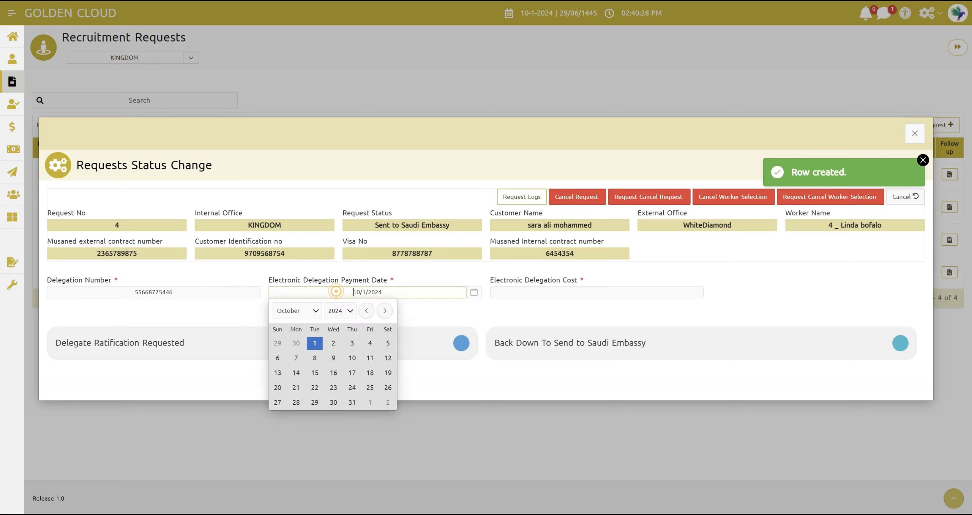
pyautogui.click(334, 358)
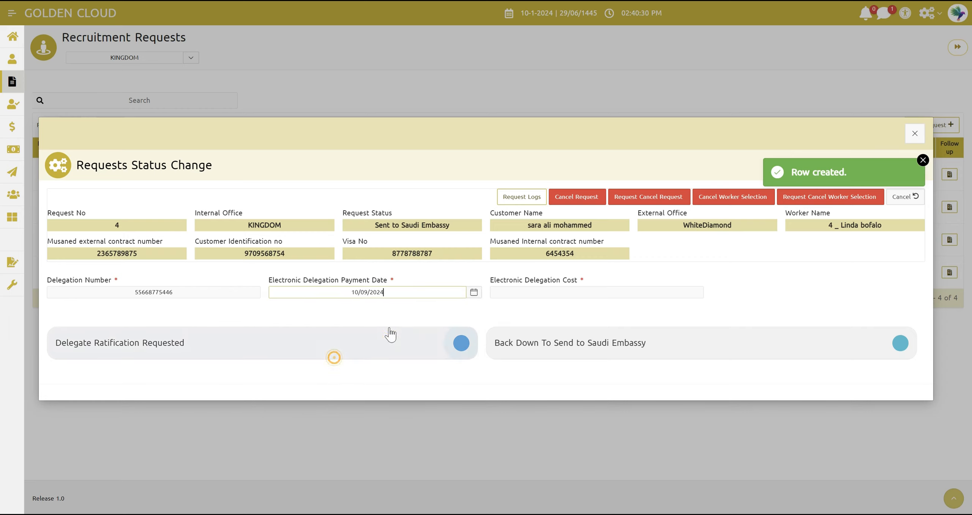
pyautogui.click(519, 293)
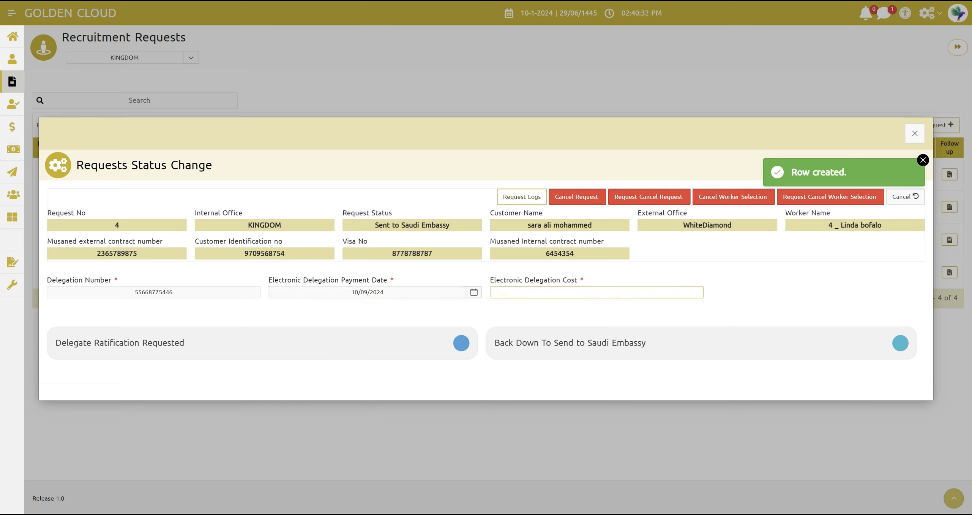
pyautogui.write('200')
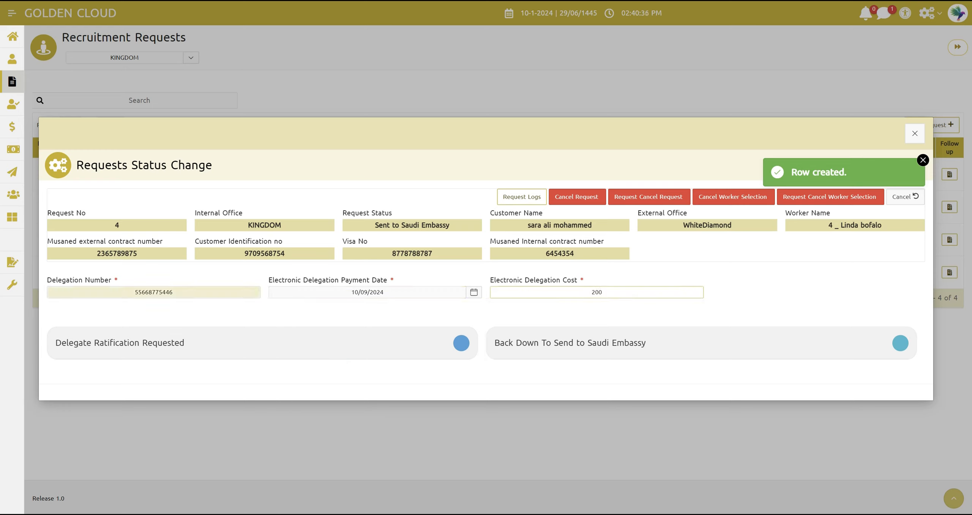
pyautogui.click(202, 349)
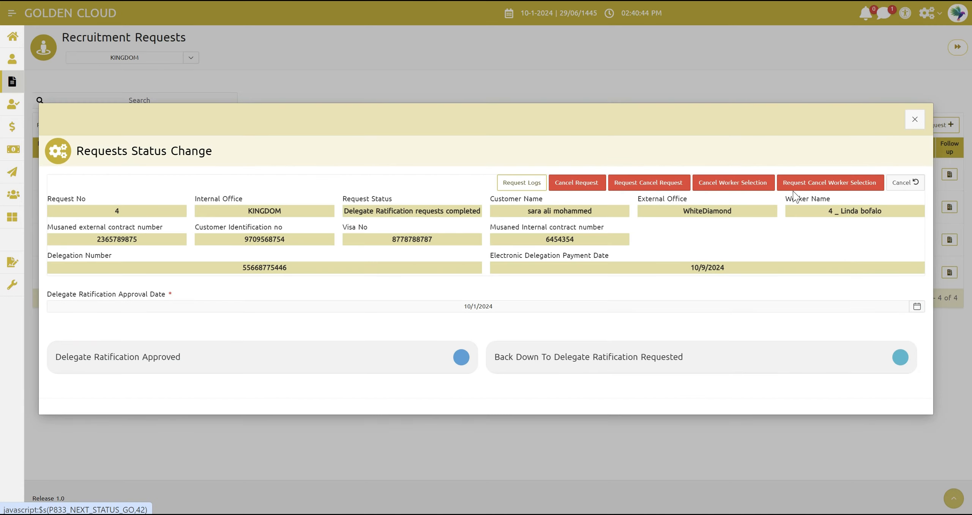
pyautogui.click(913, 121)
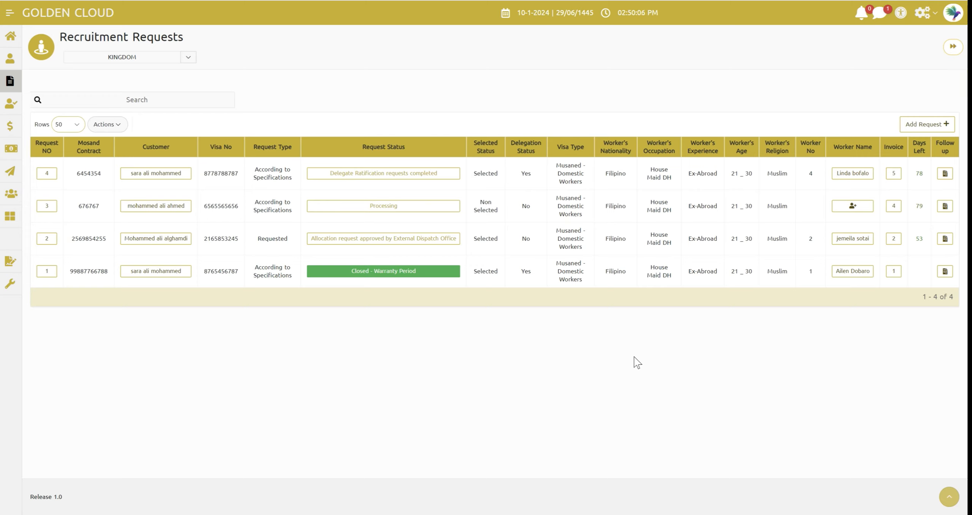
# Advance request 4 with Delegate Ratification Approved dated 10/09/2024 and close its status change form
pyautogui.click(412, 177)
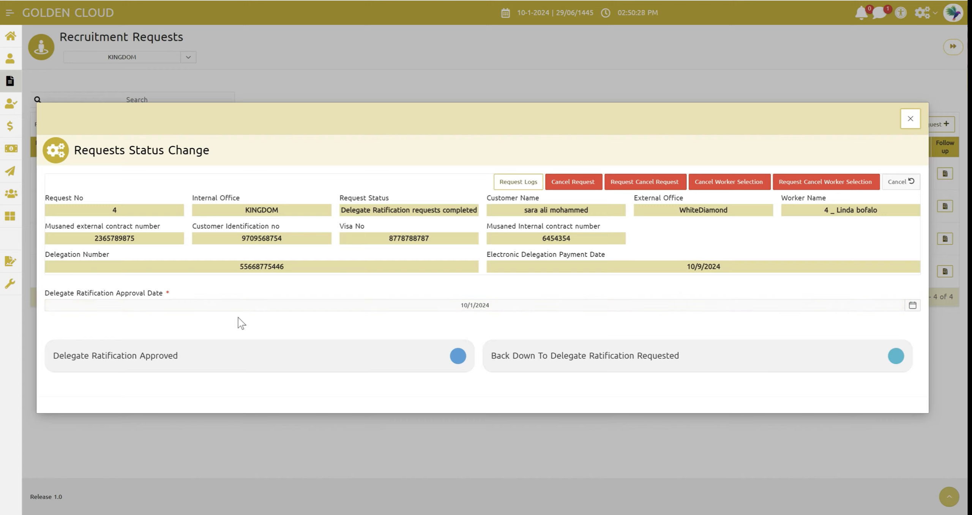
pyautogui.click(388, 310)
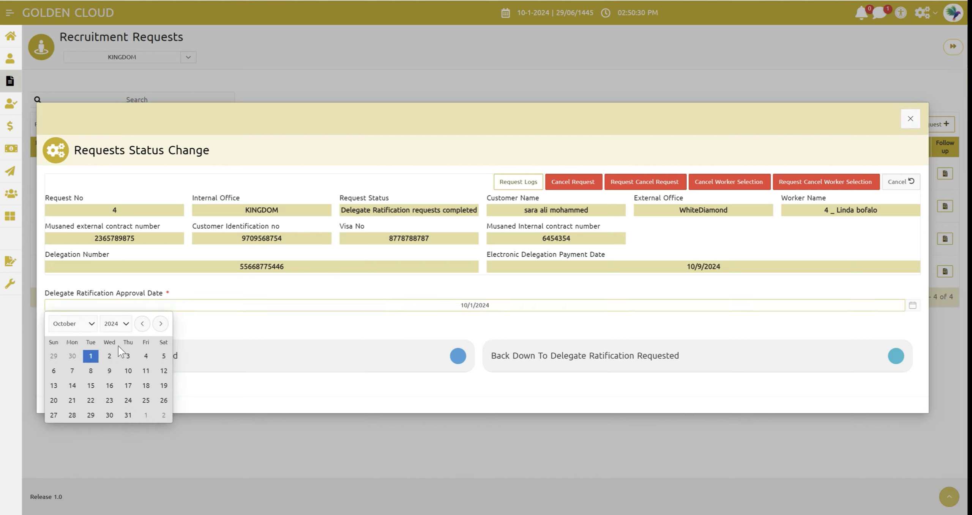
pyautogui.click(109, 371)
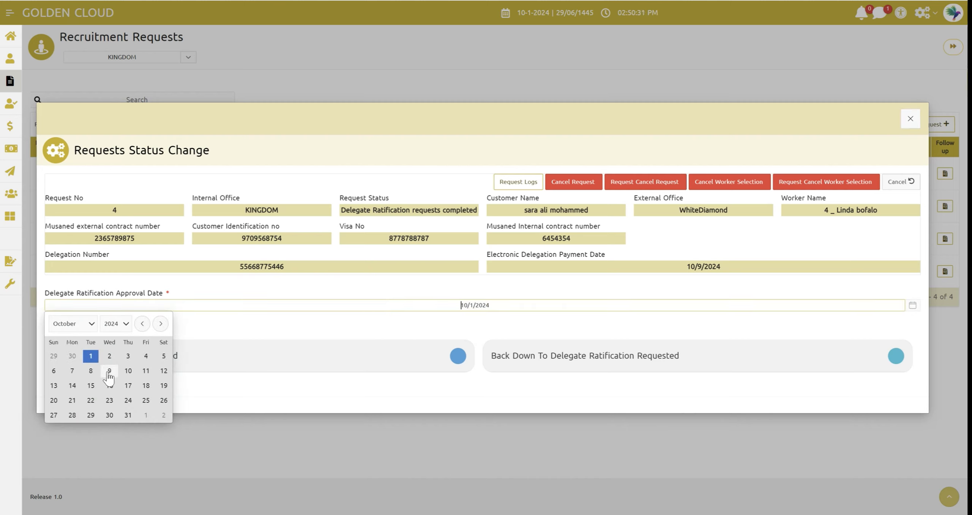
pyautogui.click(292, 336)
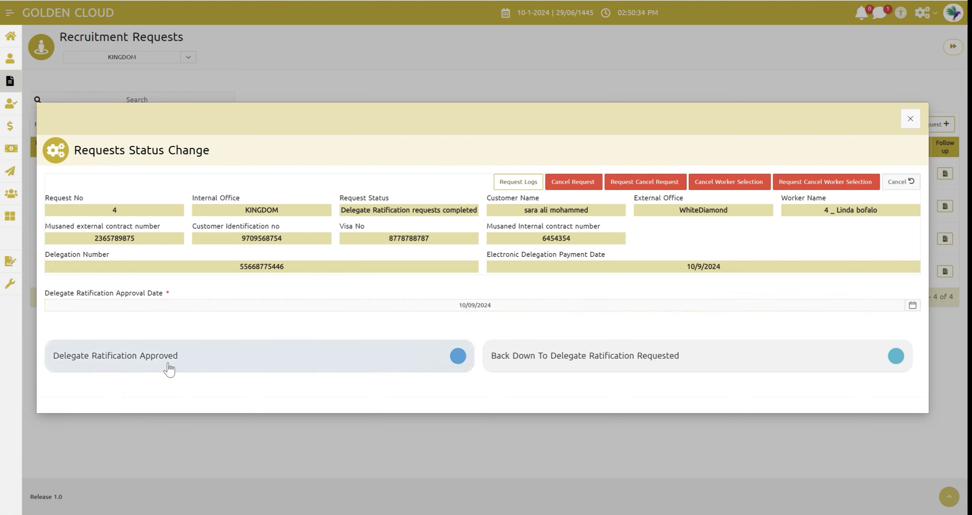
pyautogui.click(181, 363)
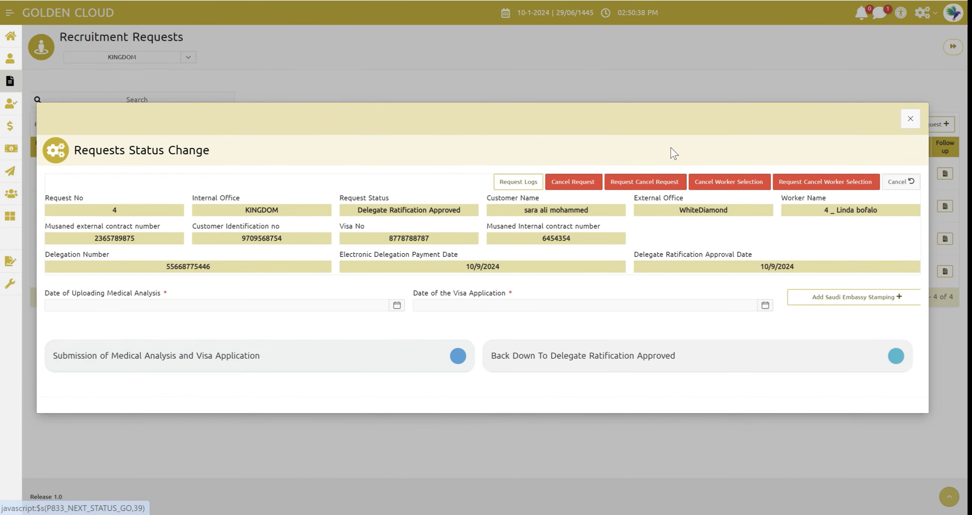
pyautogui.click(908, 120)
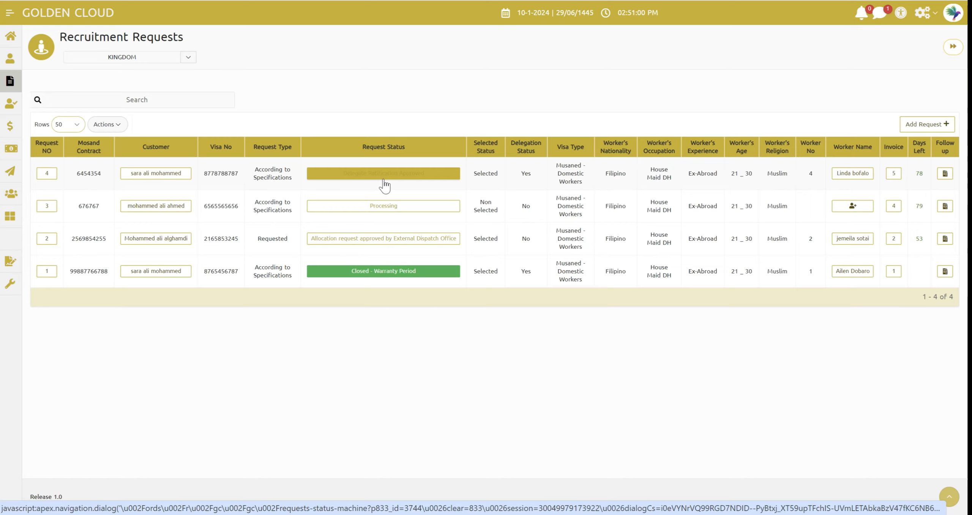
# In request 4's status change form, set the medical analysis upload date and the visa application date to 1/09/2024
pyautogui.click(372, 181)
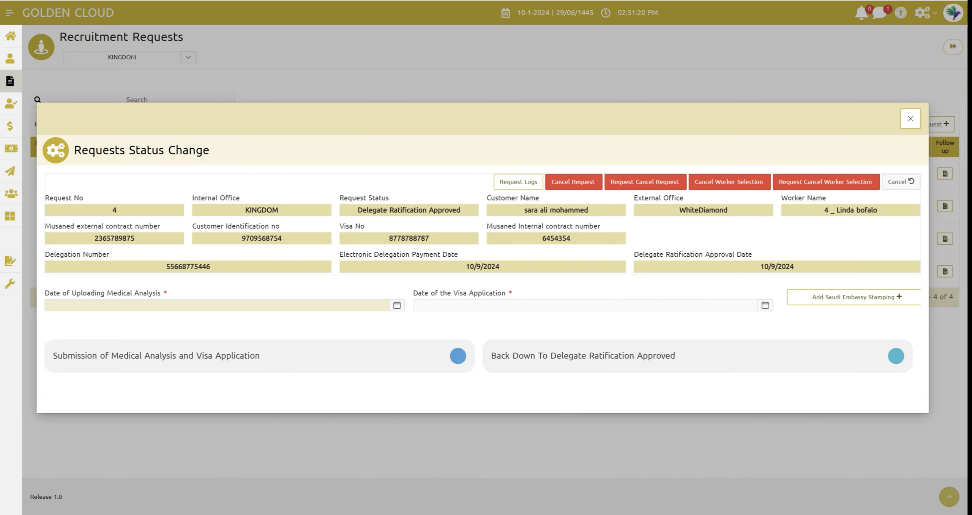
pyautogui.click(152, 306)
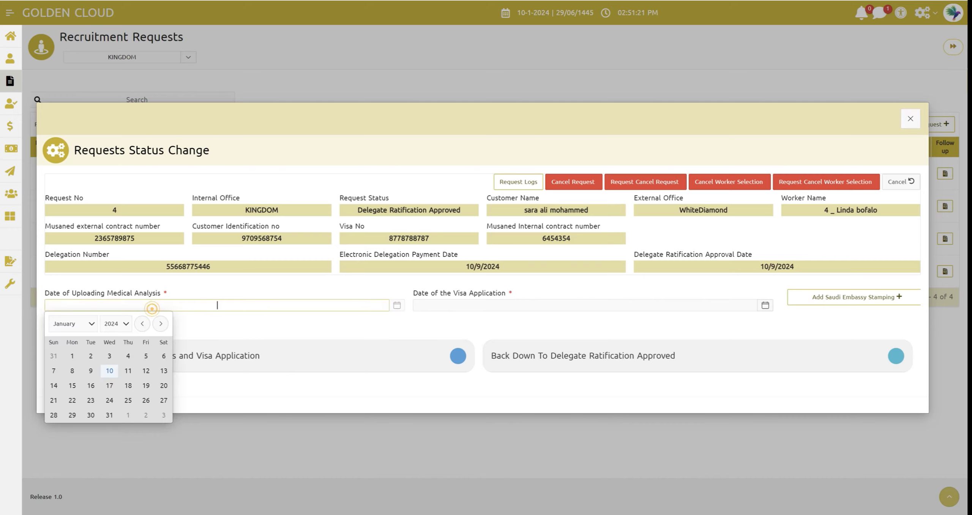
pyautogui.click(91, 371)
pyautogui.click(225, 329)
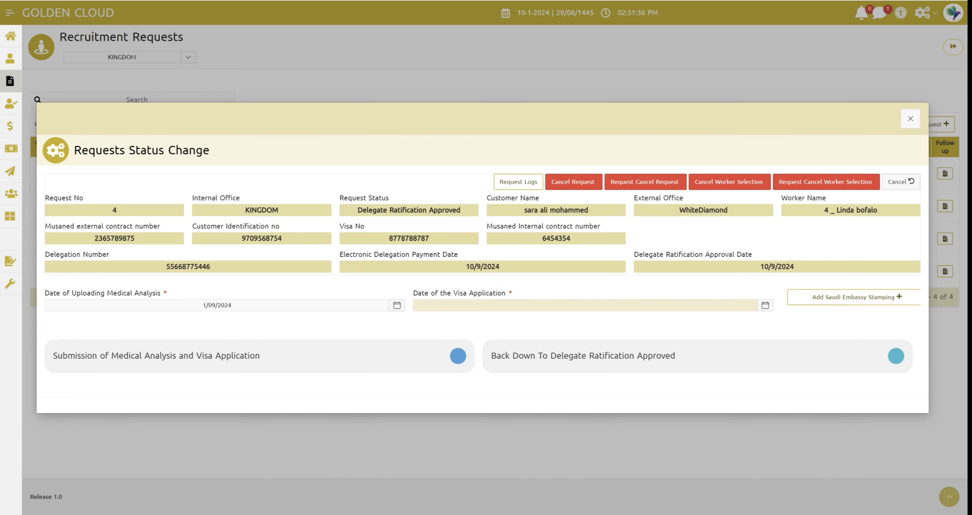
pyautogui.click(469, 308)
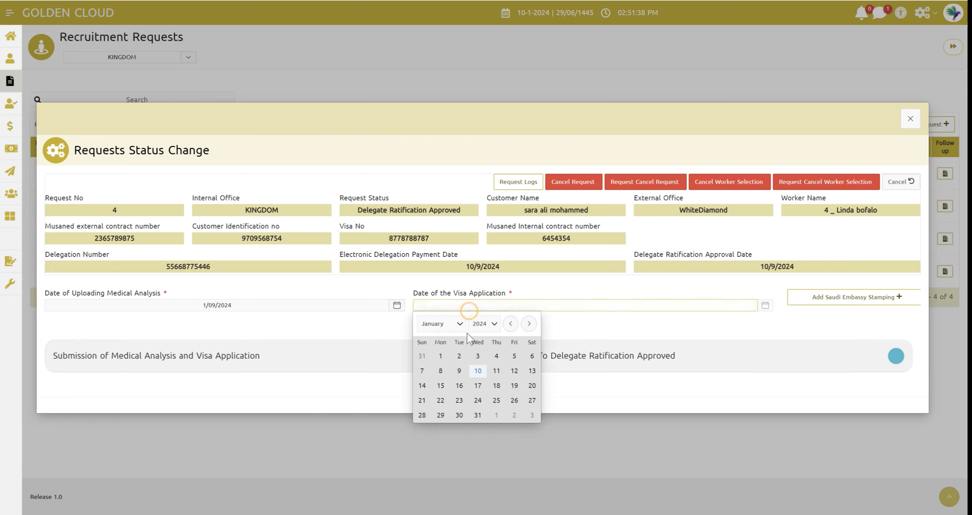
pyautogui.click(460, 360)
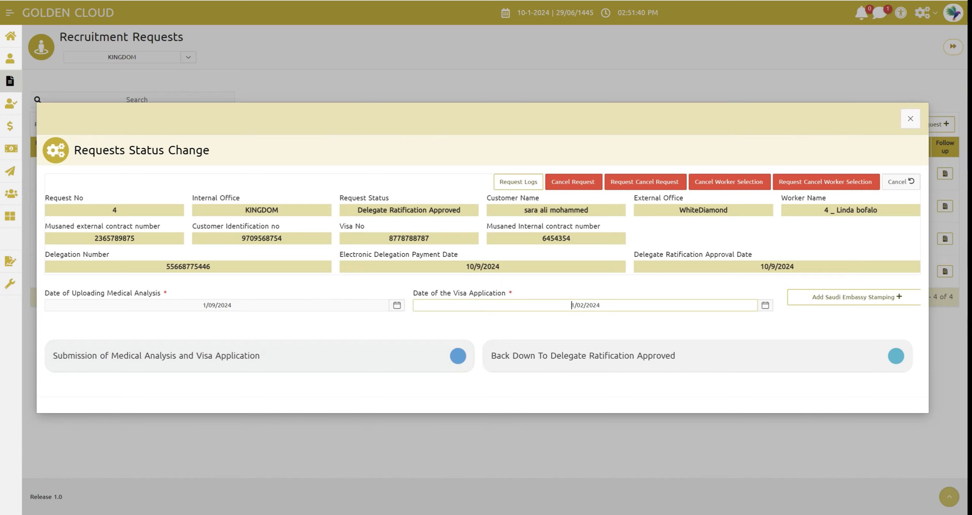
pyautogui.click(484, 308)
pyautogui.click(765, 306)
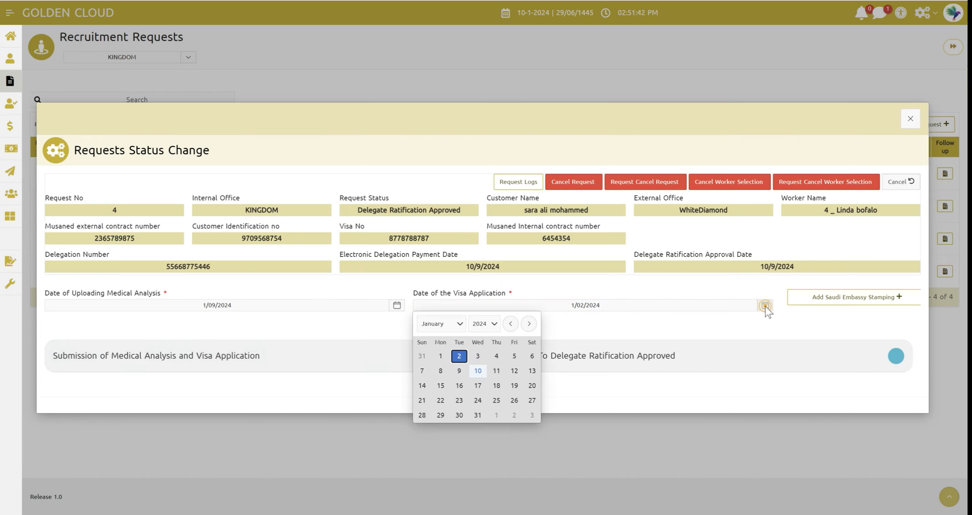
pyautogui.click(459, 371)
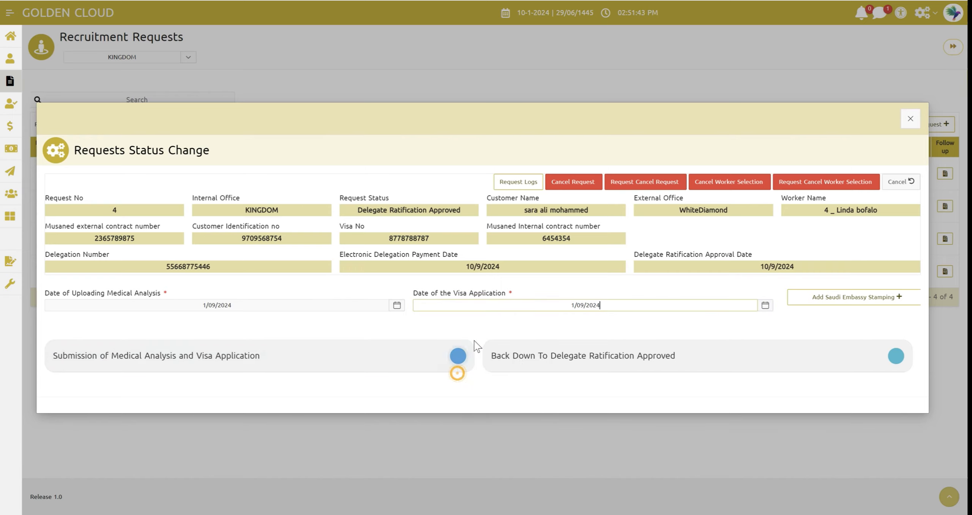
pyautogui.click(501, 321)
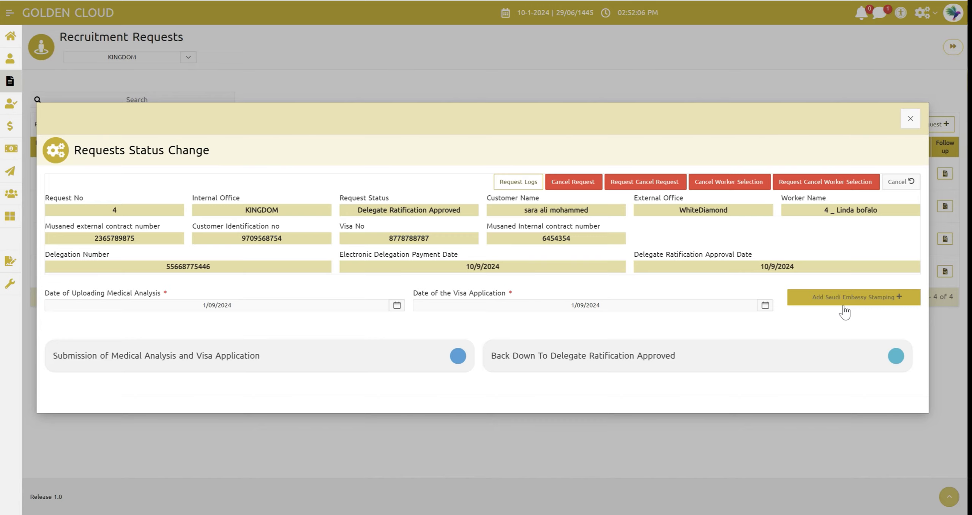
# Start a Saudi embassy stamping record for request 4 with medical encoding date 09/01/2024, medical encoding cost 400 and currency Dollar - $
pyautogui.click(864, 306)
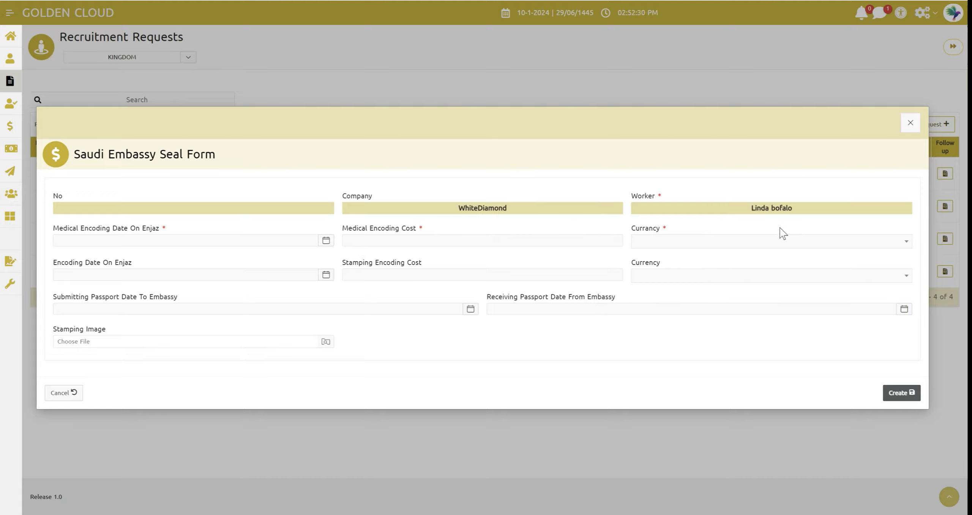
pyautogui.click(141, 240)
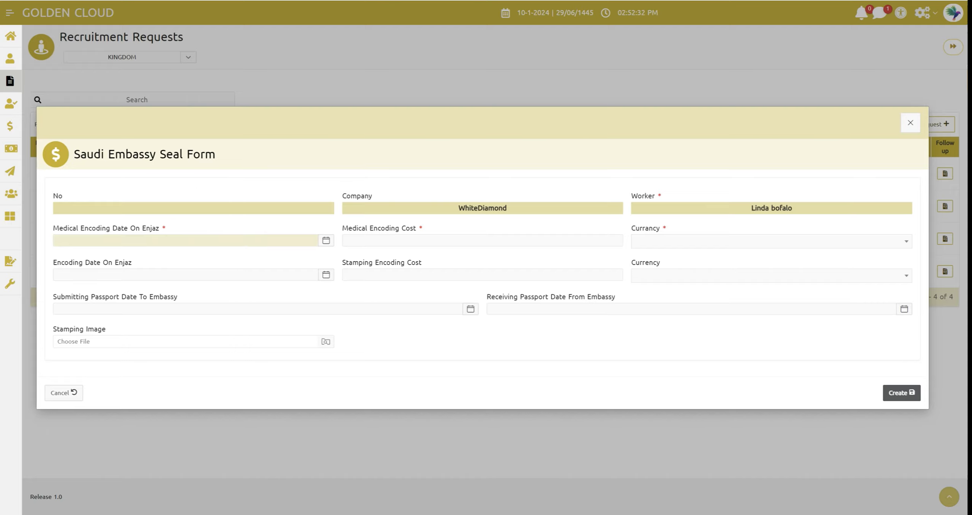
pyautogui.click(133, 239)
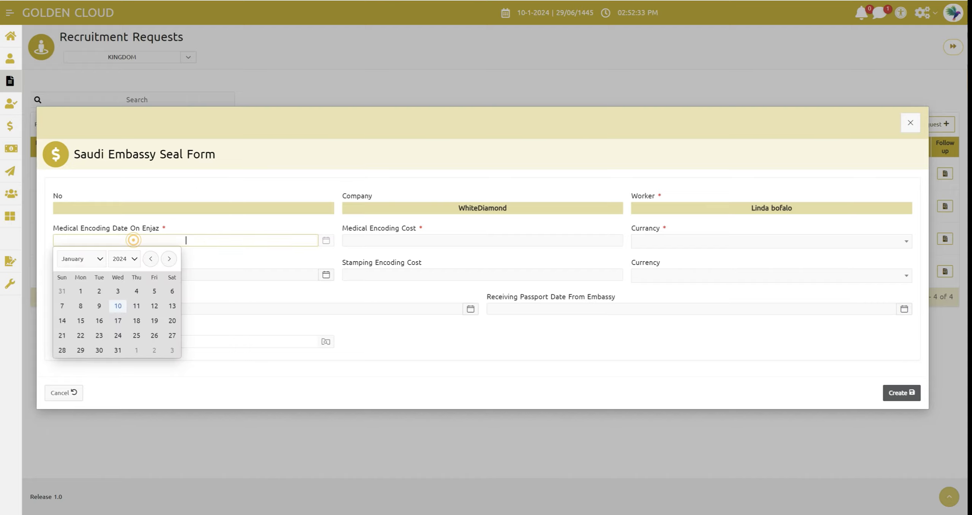
pyautogui.click(99, 306)
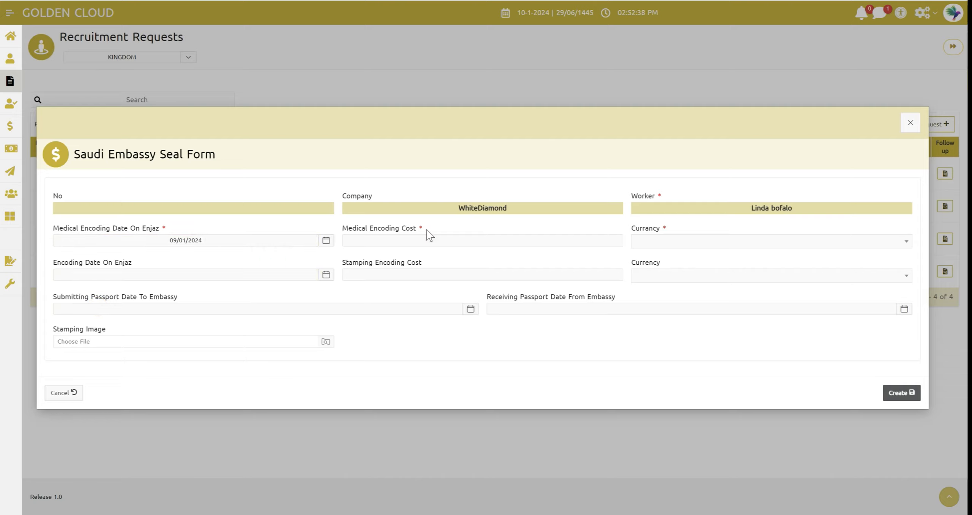
pyautogui.click(431, 243)
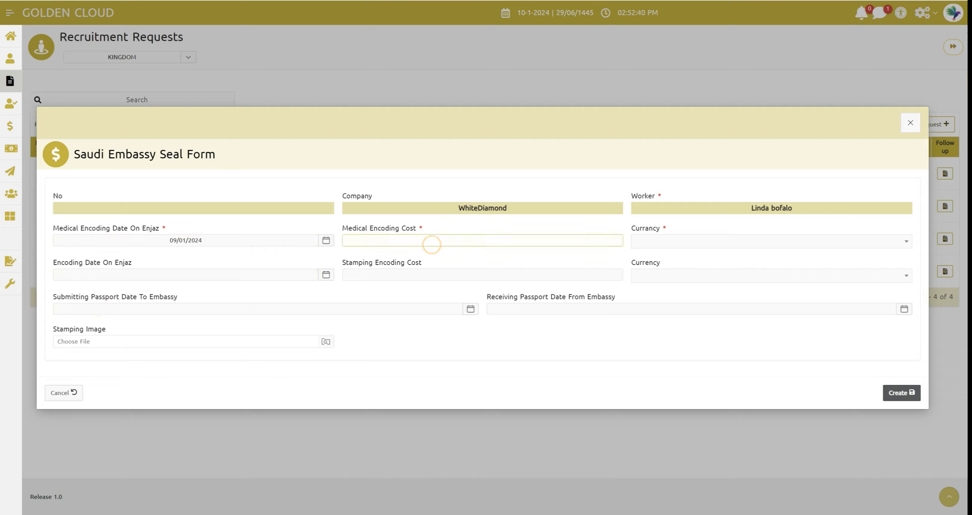
pyautogui.write('400')
pyautogui.click(662, 242)
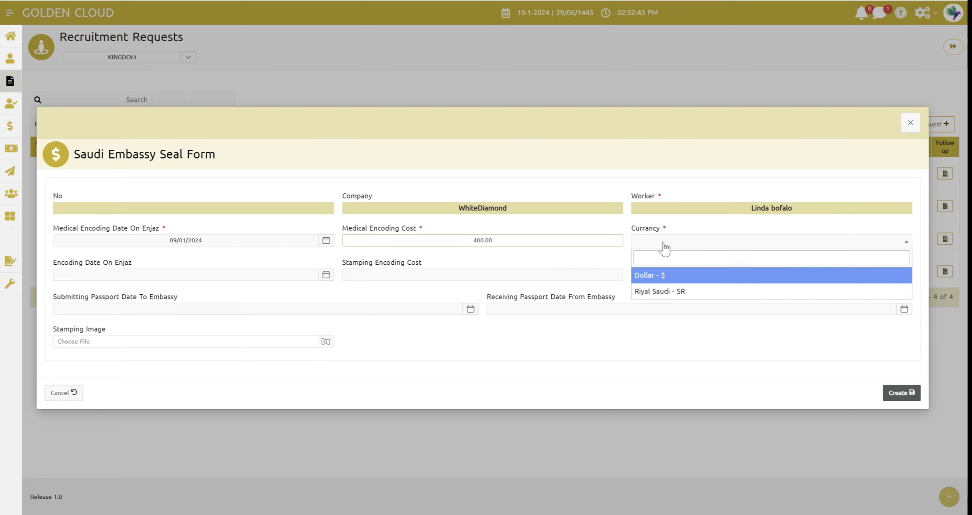
pyautogui.click(652, 275)
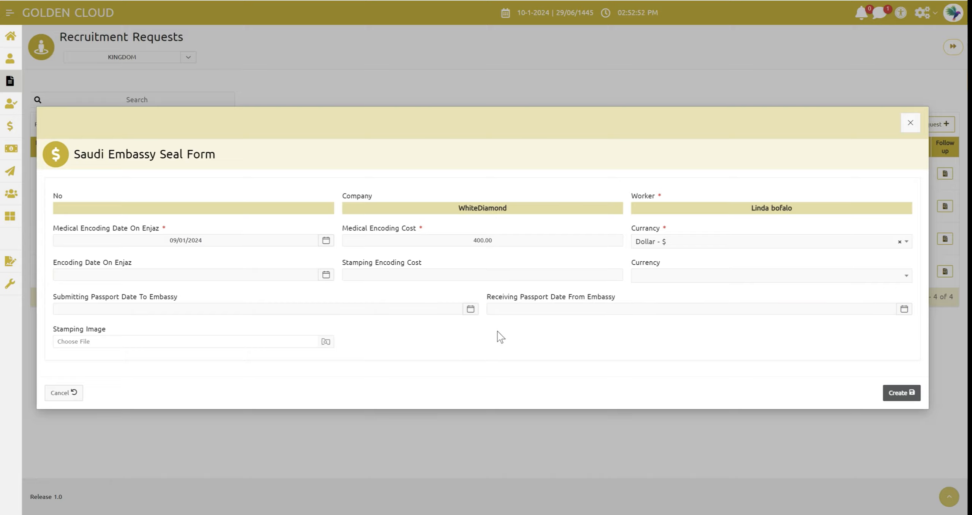
# Set the encoding date on Enjaz to 09/01/2024, the stamping encoding cost to 250 and its currency to Dollar - $
pyautogui.click(207, 273)
pyautogui.click(99, 342)
pyautogui.click(285, 294)
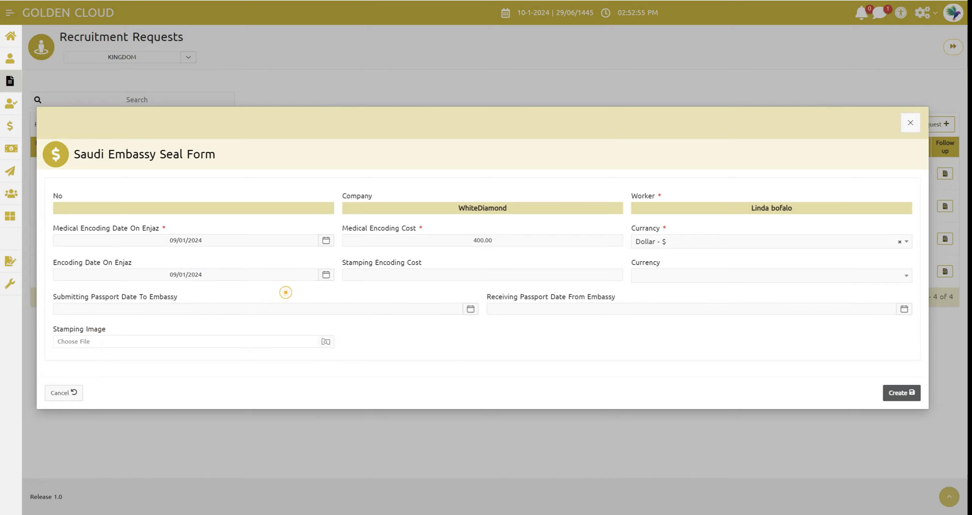
pyautogui.click(455, 274)
pyautogui.write('2')
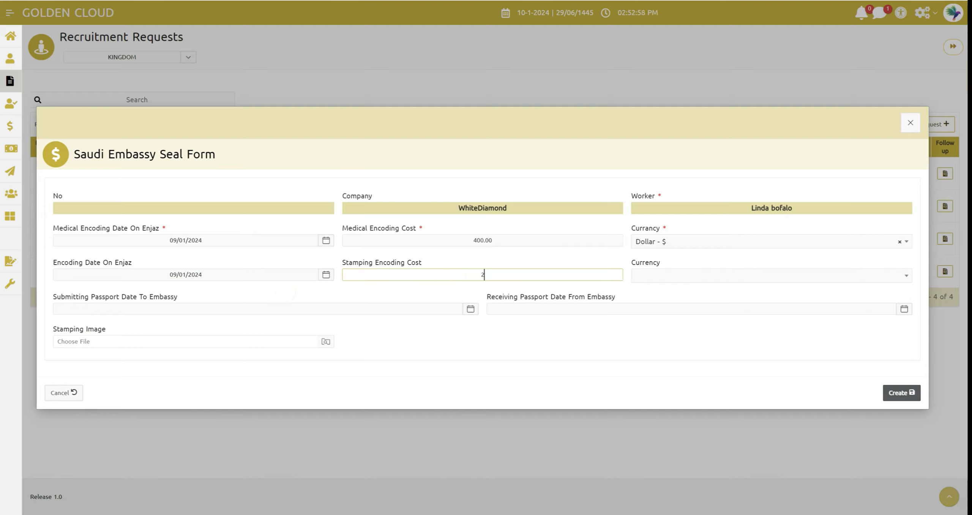
pyautogui.write('50')
pyautogui.click(448, 293)
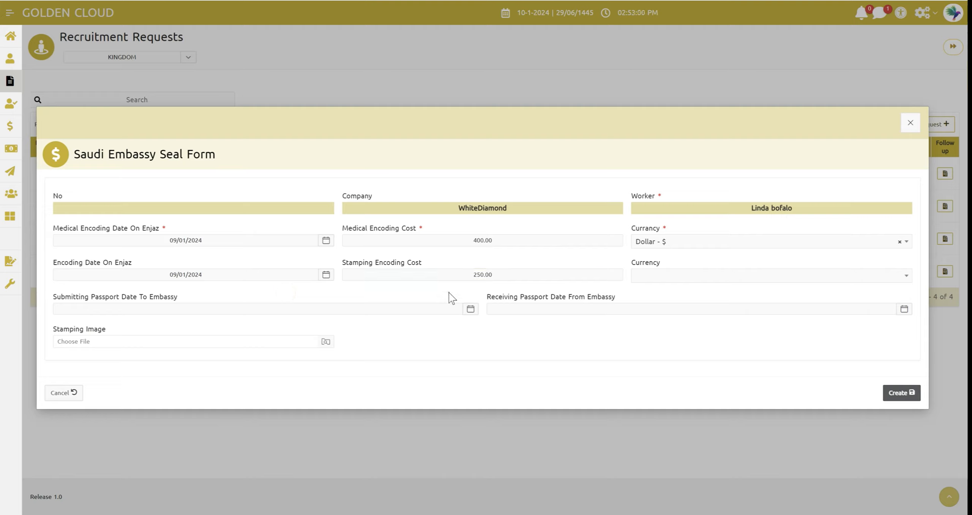
pyautogui.click(668, 279)
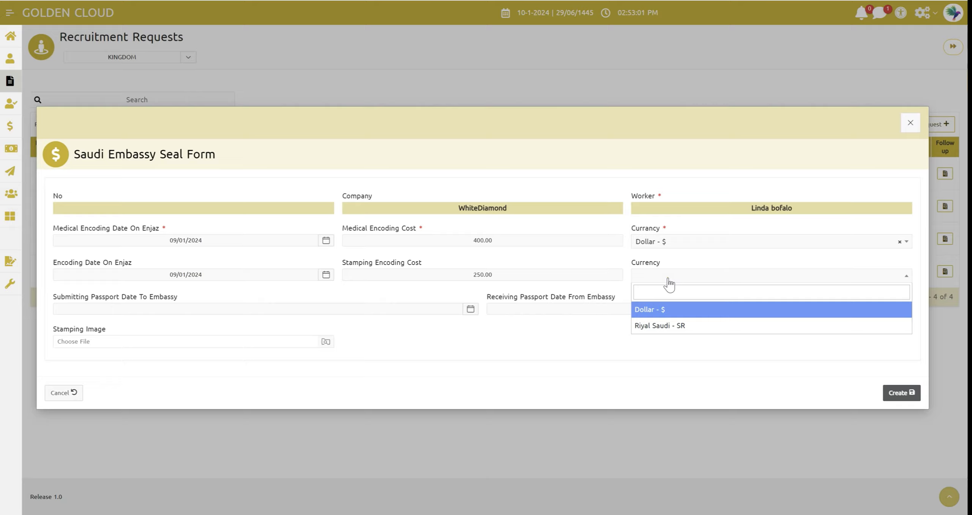
pyautogui.click(664, 309)
# Set the passport submission and receiving dates at the embassy to 09/01/2024 and create the Saudi embassy seal record
pyautogui.click(138, 308)
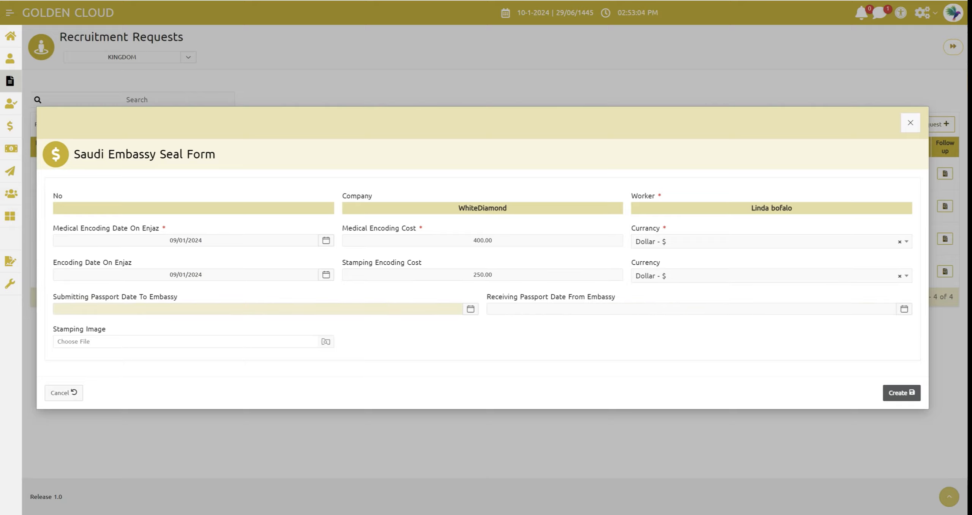
pyautogui.click(176, 309)
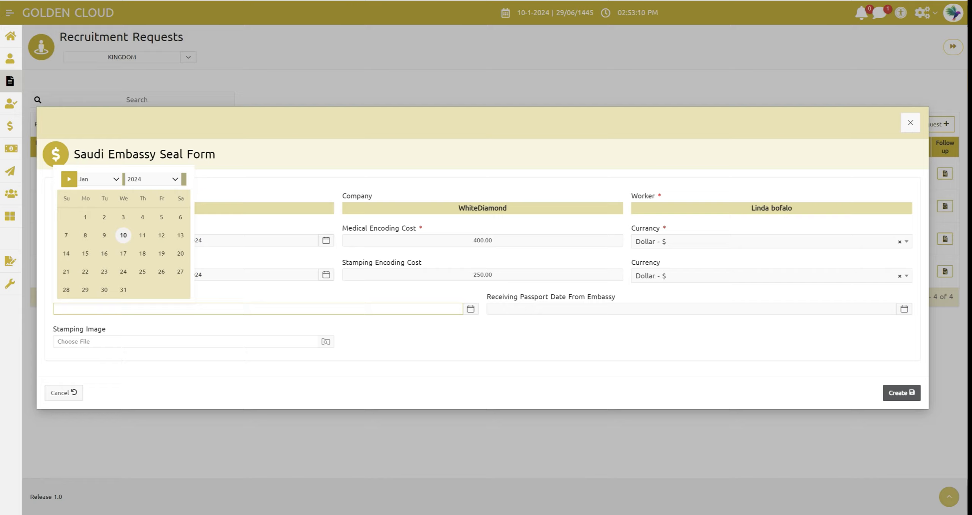
pyautogui.click(104, 236)
pyautogui.click(531, 309)
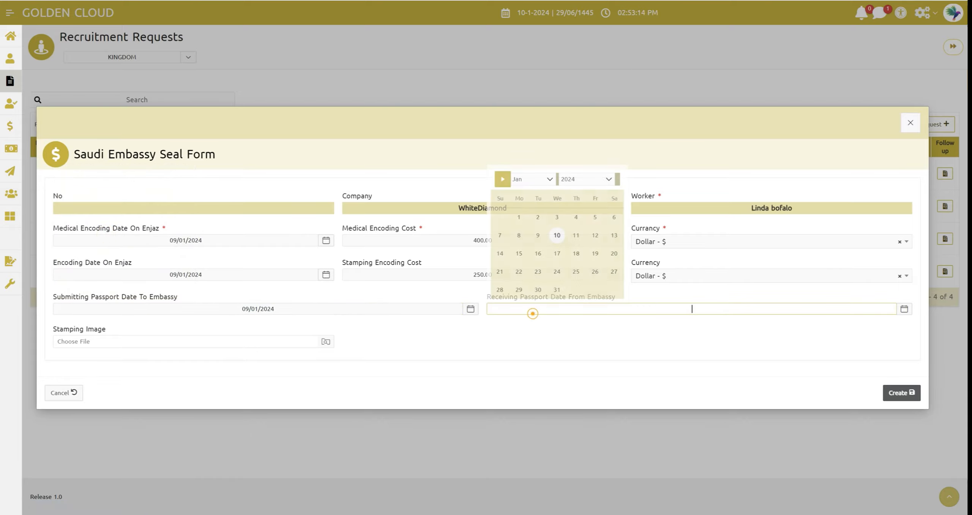
pyautogui.click(538, 236)
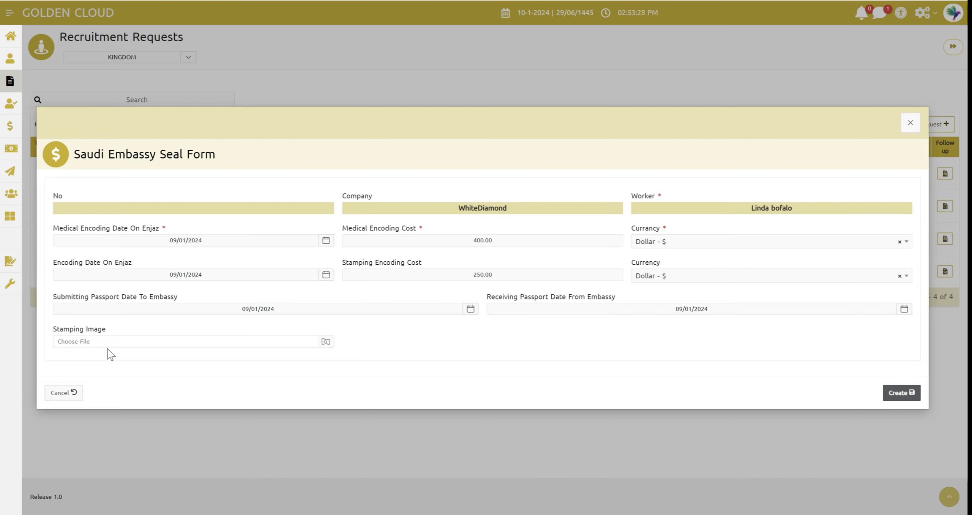
pyautogui.click(905, 391)
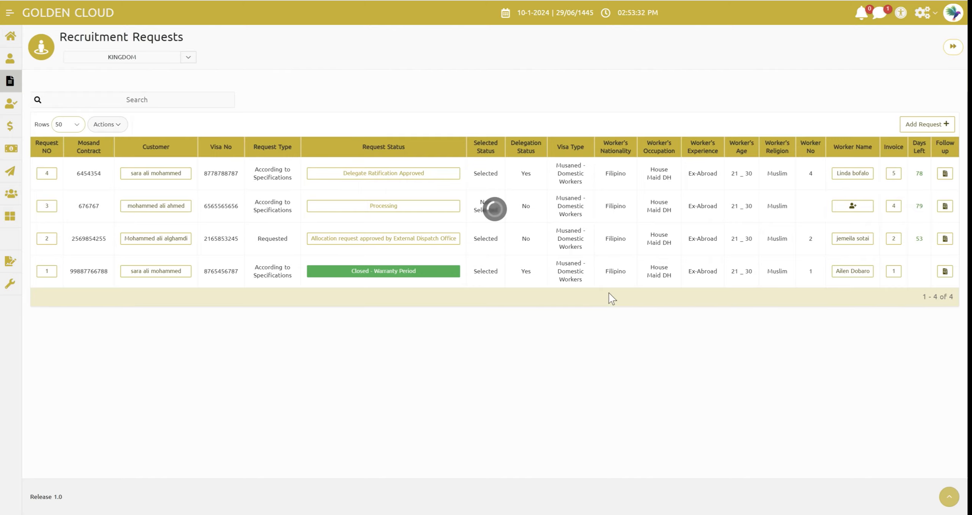
# Advance request 4 with Submission of Medical Analysis and Visa Application and close its status change form
pyautogui.click(438, 175)
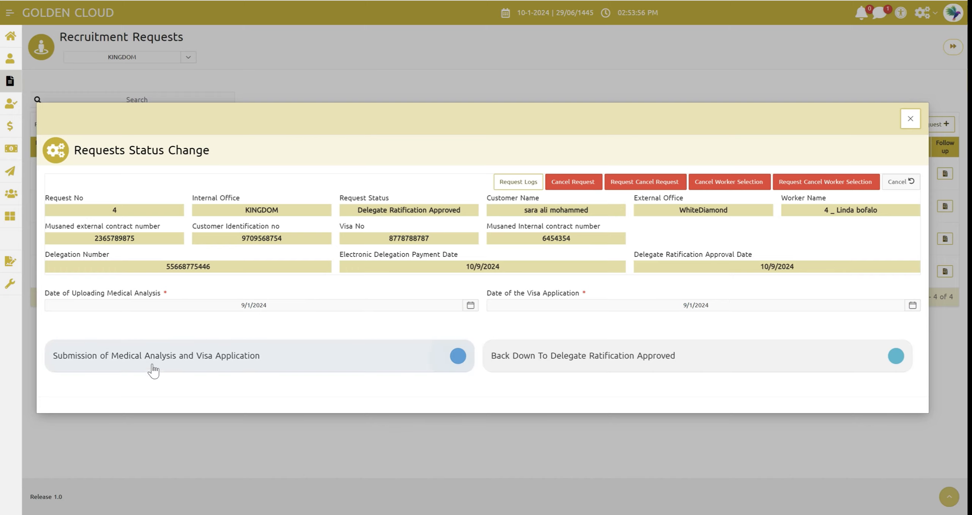
pyautogui.click(164, 367)
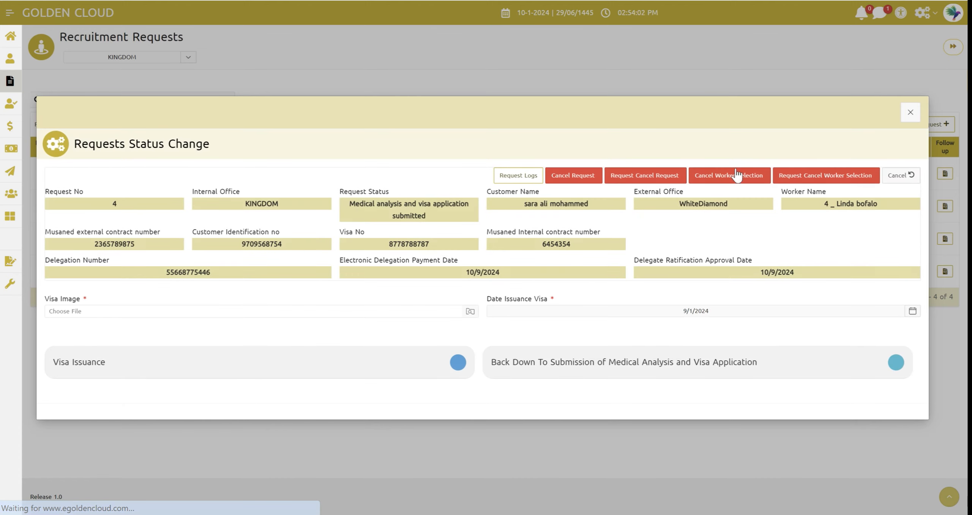
pyautogui.click(906, 108)
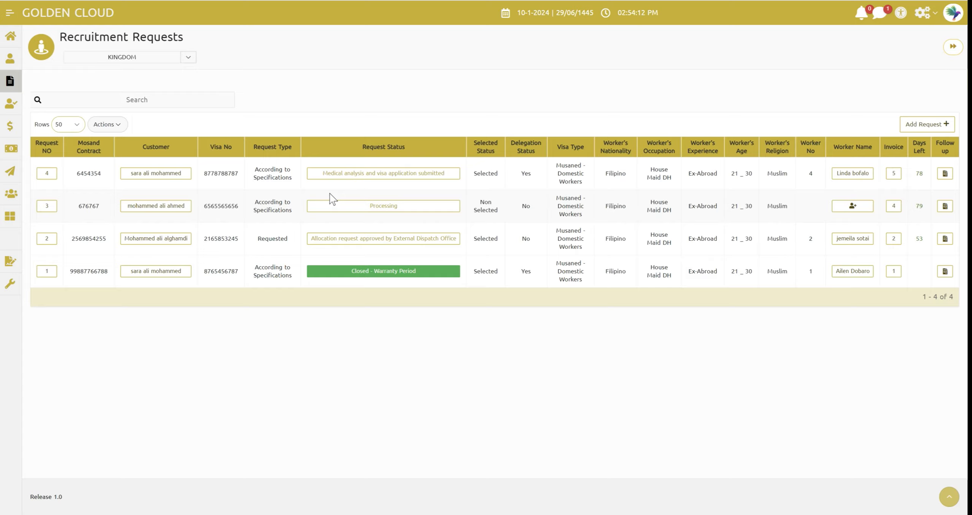
# Attach fwvjkkte2do31.webp as the visa image in the status change form of request 4
pyautogui.click(340, 178)
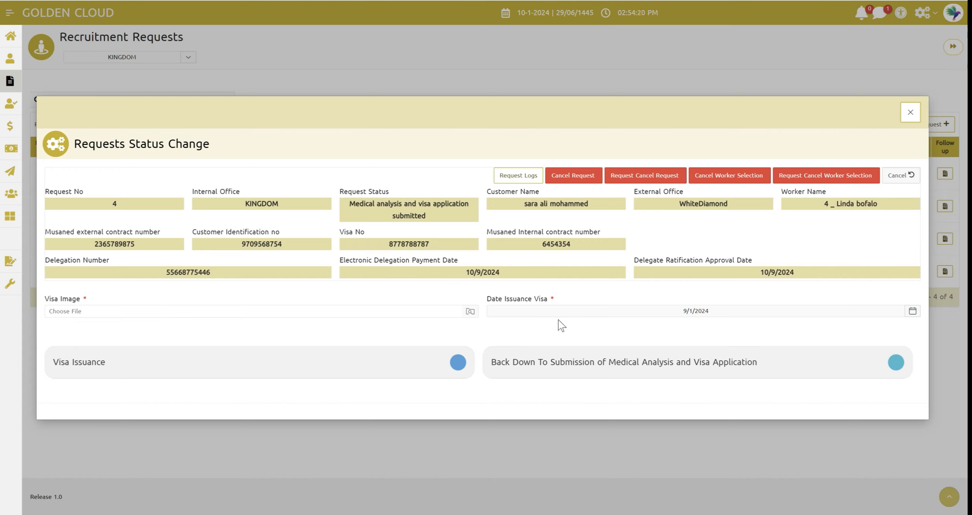
pyautogui.click(196, 312)
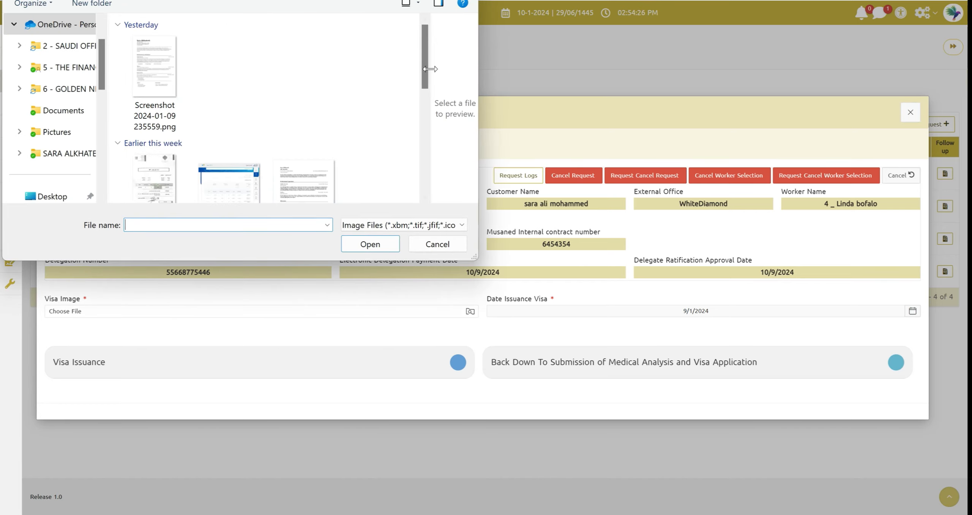
pyautogui.scroll(-5, 429, 69)
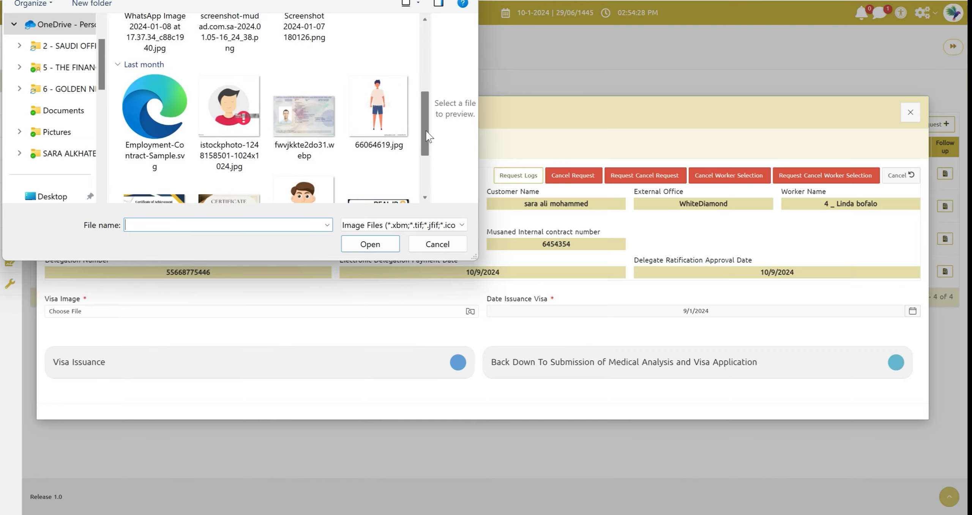
pyautogui.click(311, 135)
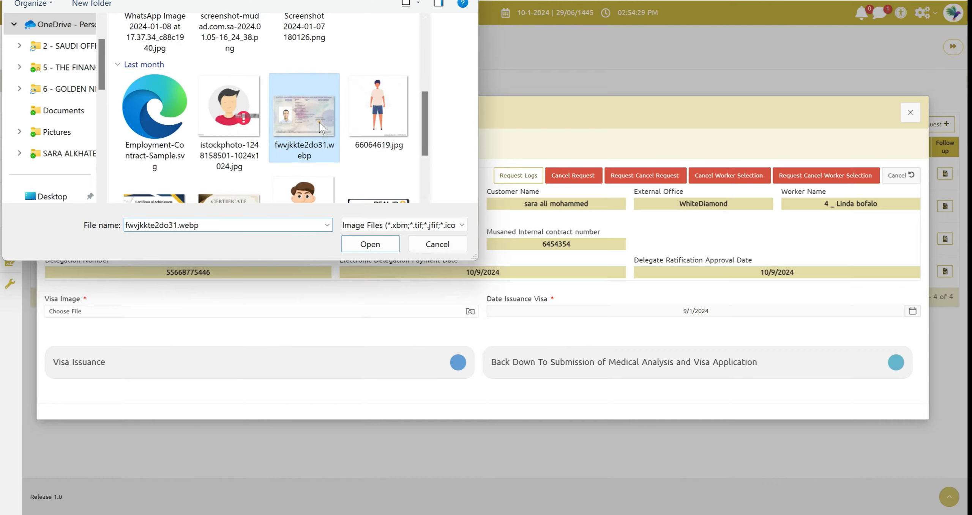
pyautogui.click(383, 245)
# Set the visa issuance date to 1/09/2024 and advance request 4 with Visa Issuance, closing its status change form
pyautogui.click(563, 312)
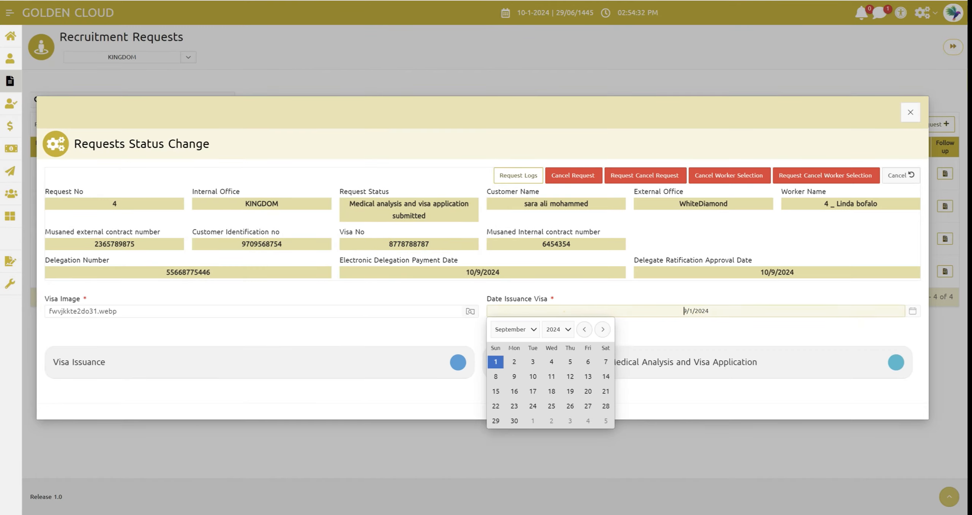
pyautogui.click(514, 377)
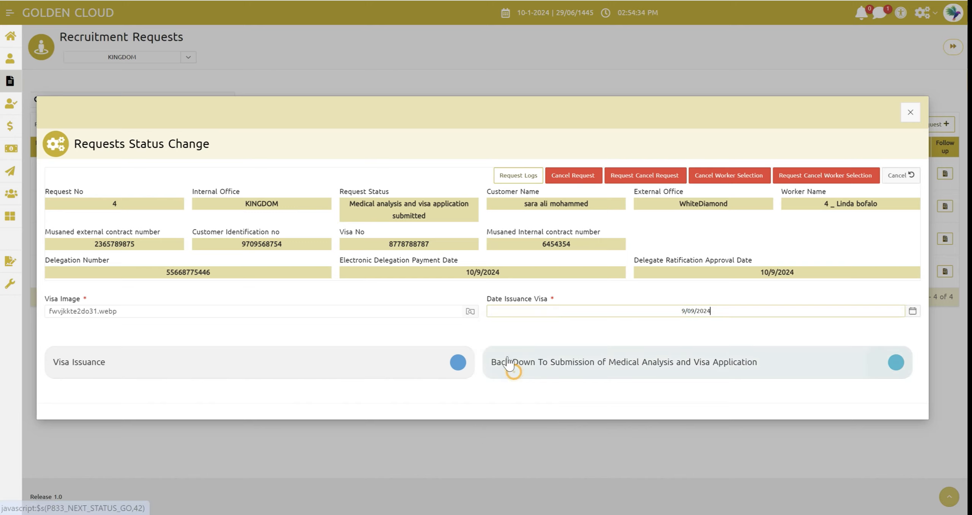
pyautogui.click(639, 311)
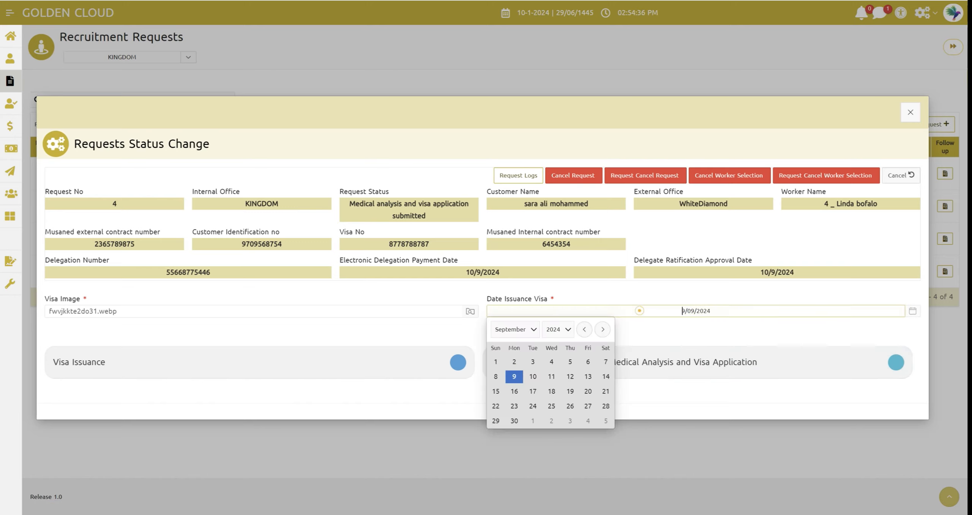
pyautogui.click(534, 330)
pyautogui.click(512, 342)
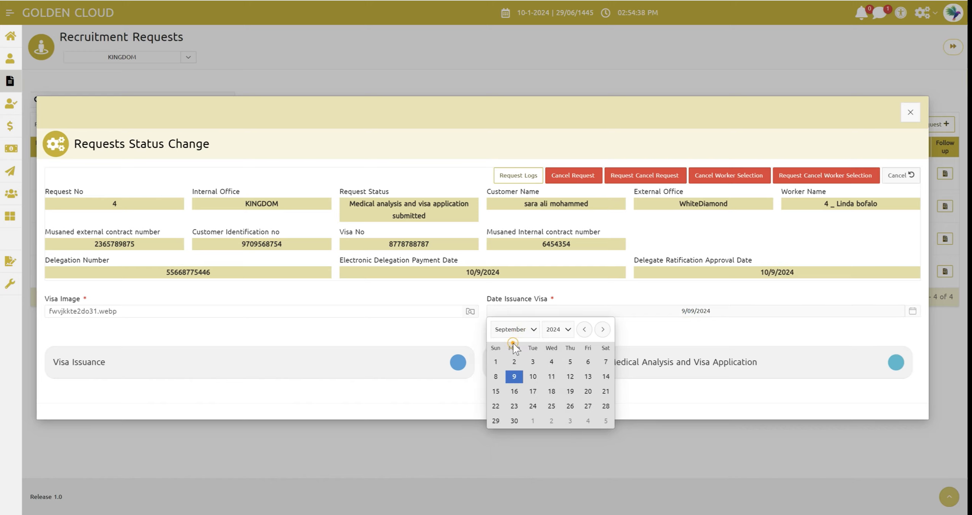
pyautogui.click(531, 376)
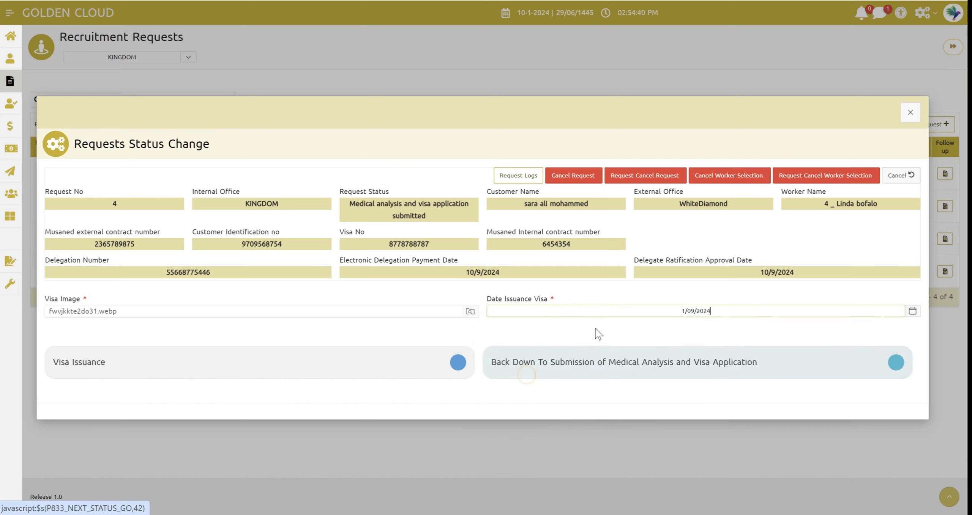
pyautogui.click(131, 363)
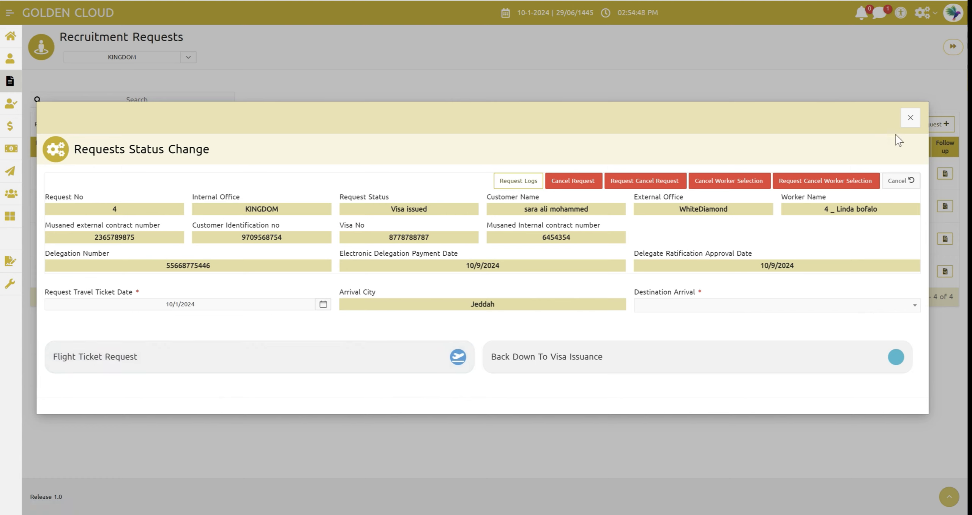
pyautogui.click(911, 117)
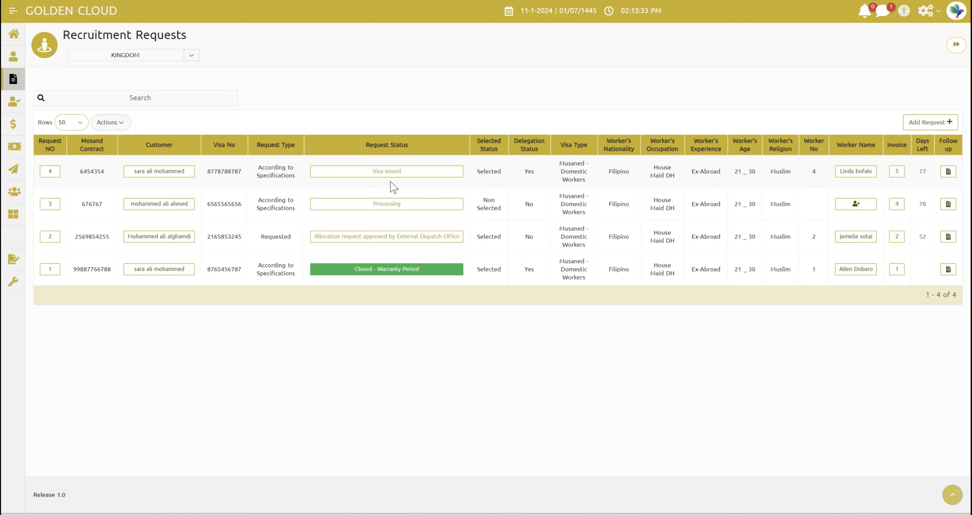
# Set the travel ticket request date to 1/03/2024 in the status change form of request 4
pyautogui.click(384, 172)
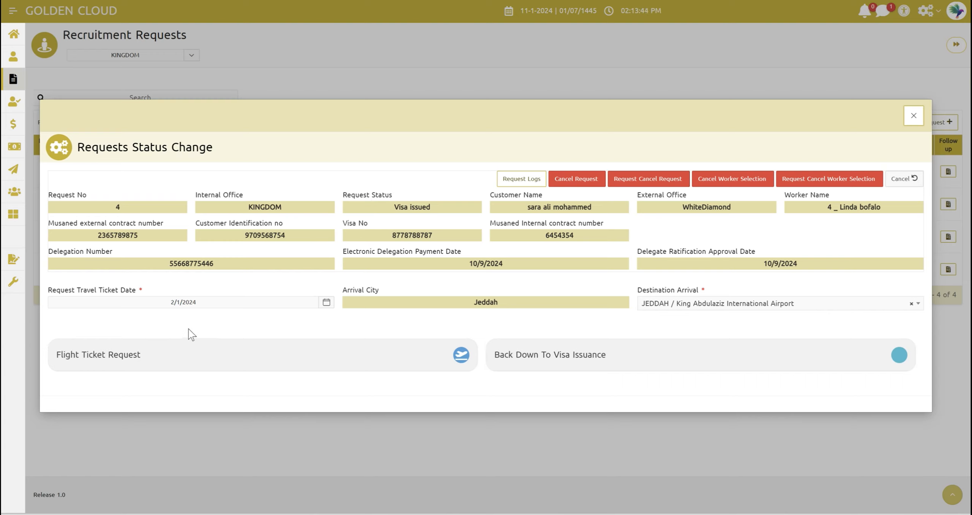
pyautogui.click(207, 308)
pyautogui.click(82, 321)
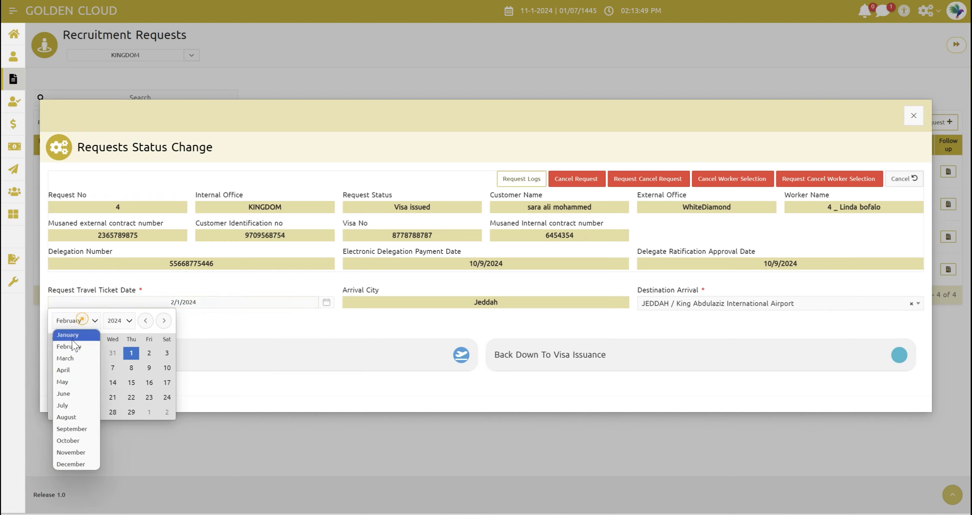
pyautogui.click(68, 335)
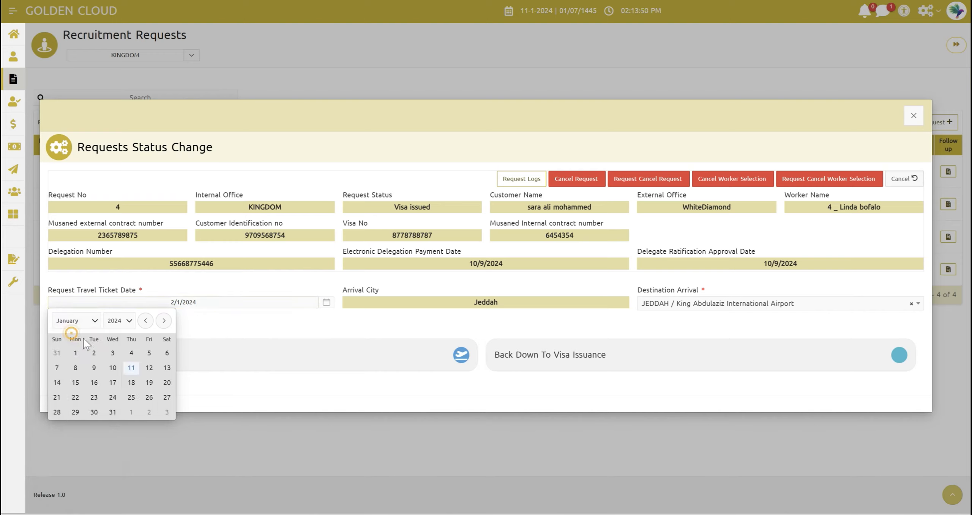
pyautogui.click(112, 353)
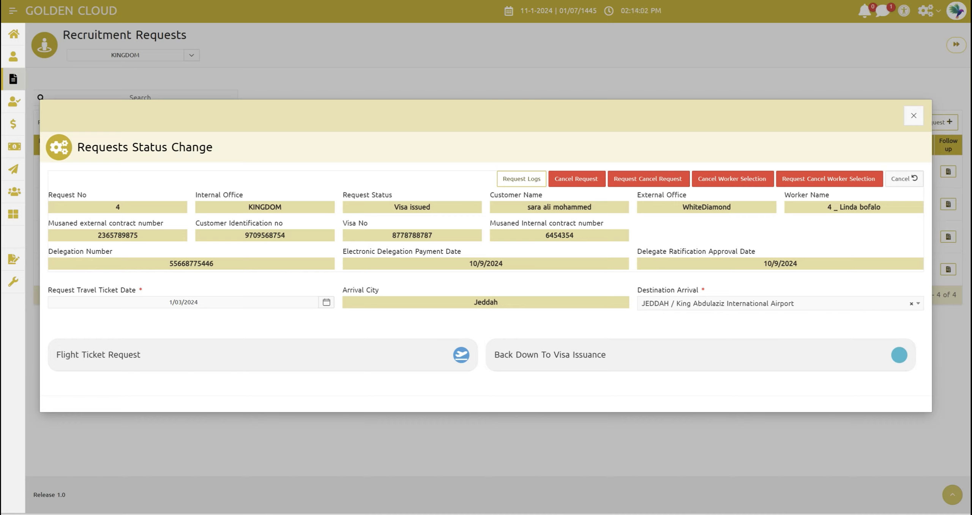
# Advance request 4 with Flight Ticket Request and close its status change form
pyautogui.doubleClick(489, 303)
pyautogui.doubleClick(490, 303)
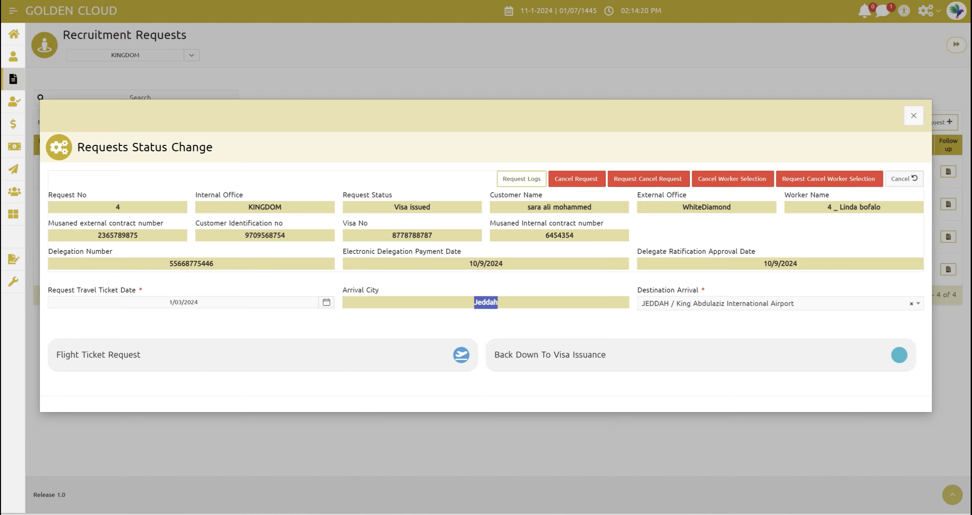
pyautogui.click(546, 325)
pyautogui.click(253, 364)
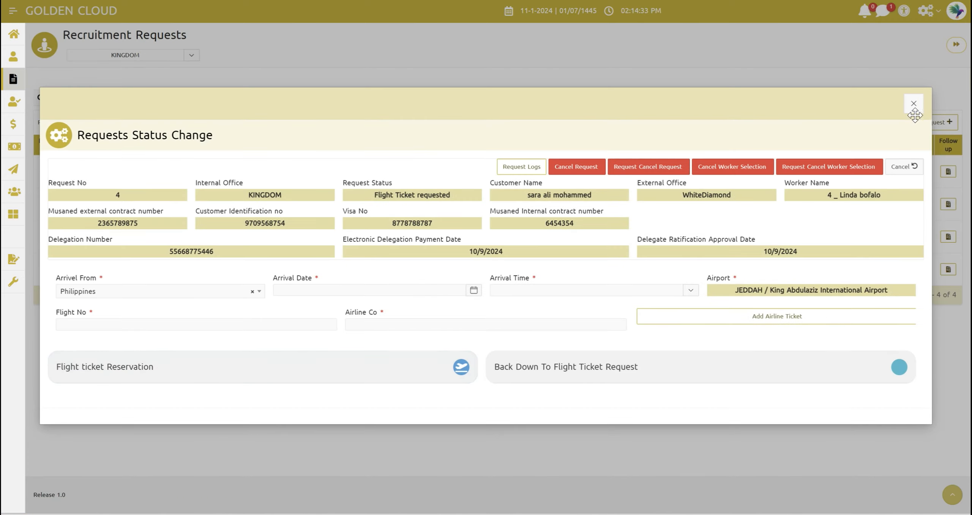
pyautogui.click(913, 103)
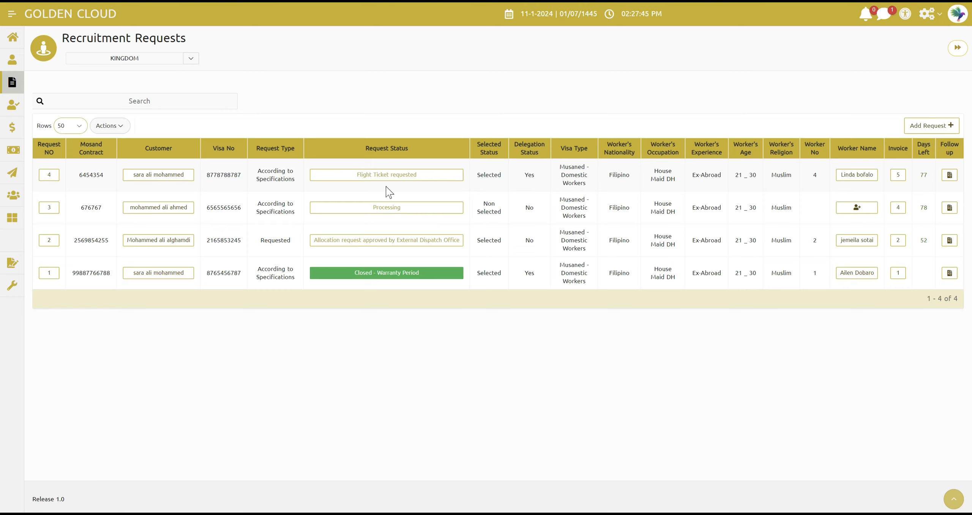
# Start an airline ticket for request 4 with Manila Ticketing Agency as booking office and a cost of 500
pyautogui.click(389, 176)
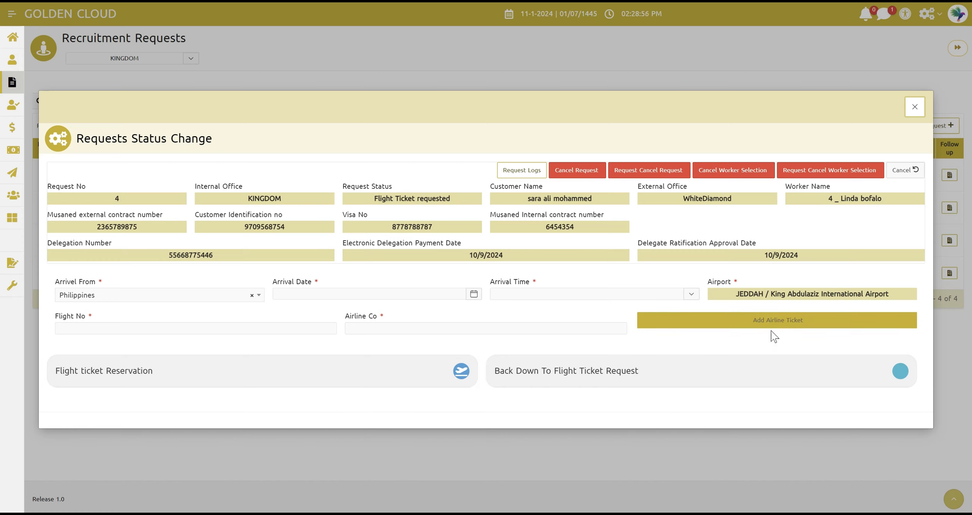
pyautogui.click(757, 323)
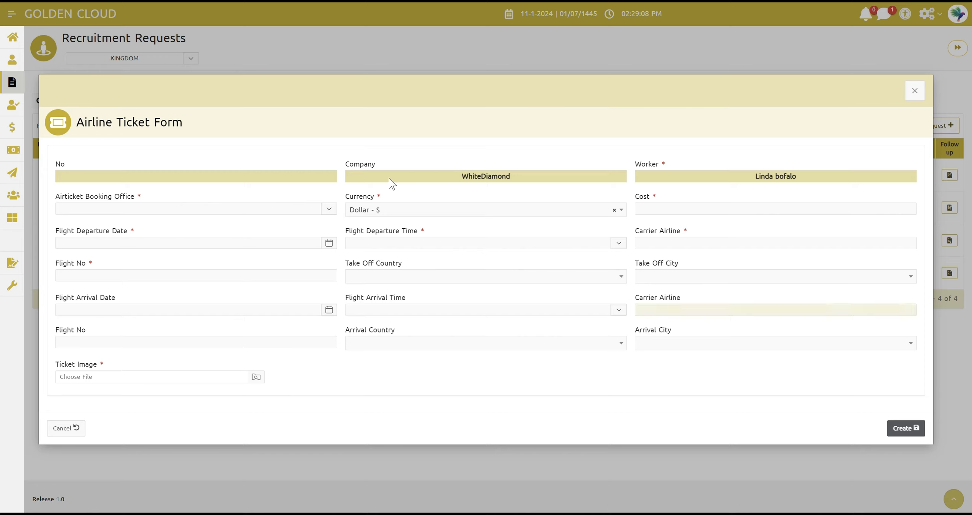
pyautogui.click(176, 209)
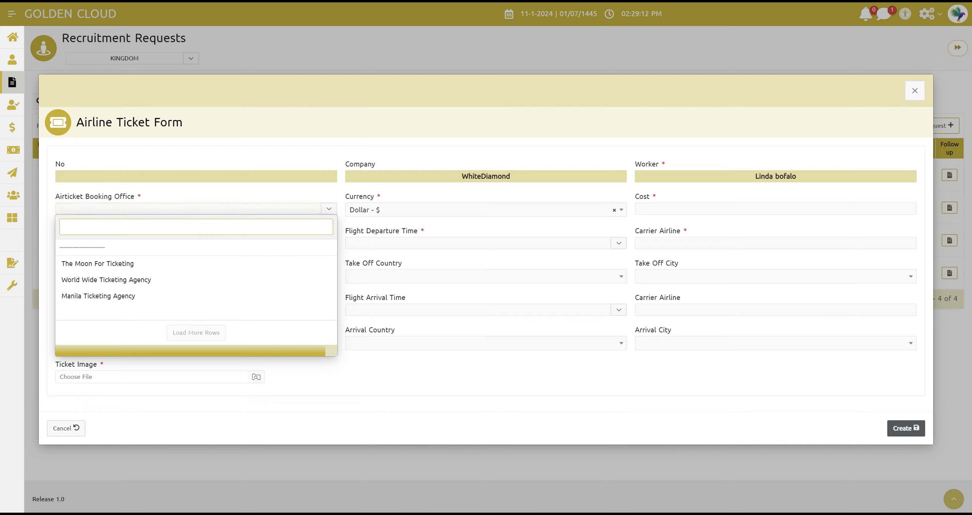
pyautogui.click(146, 296)
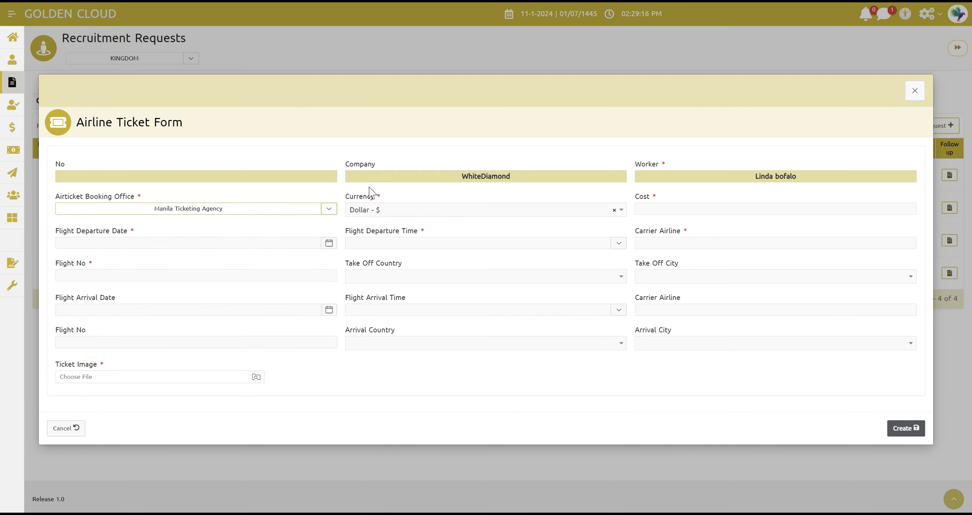
pyautogui.doubleClick(486, 176)
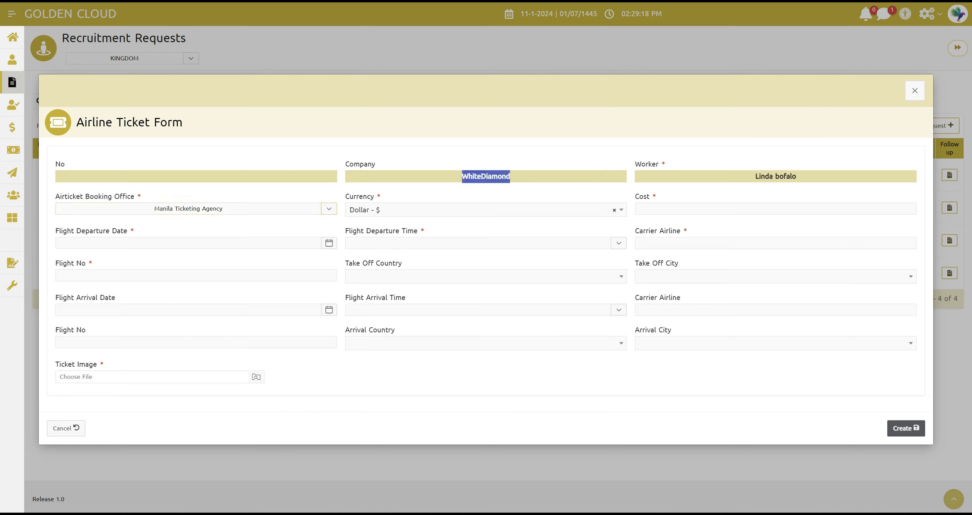
pyautogui.click(442, 140)
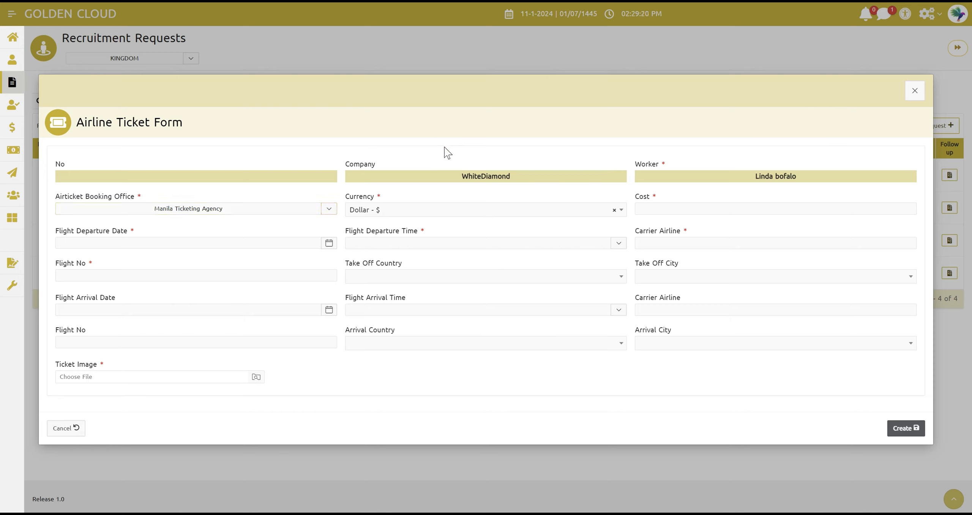
pyautogui.click(669, 215)
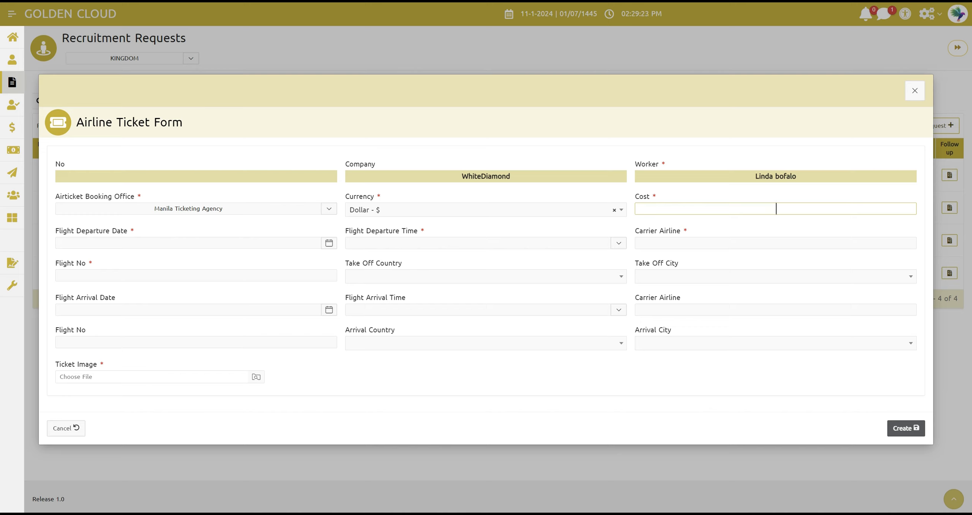
pyautogui.write('500')
pyautogui.click(601, 227)
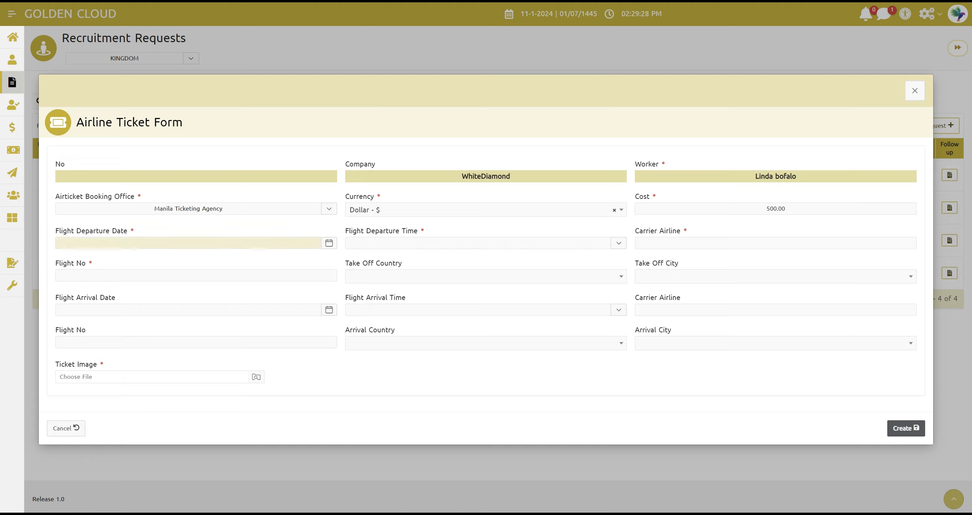
# Set the ticket's flight departure date to 11/01/2024 and the departure time to 01:25
pyautogui.click(190, 243)
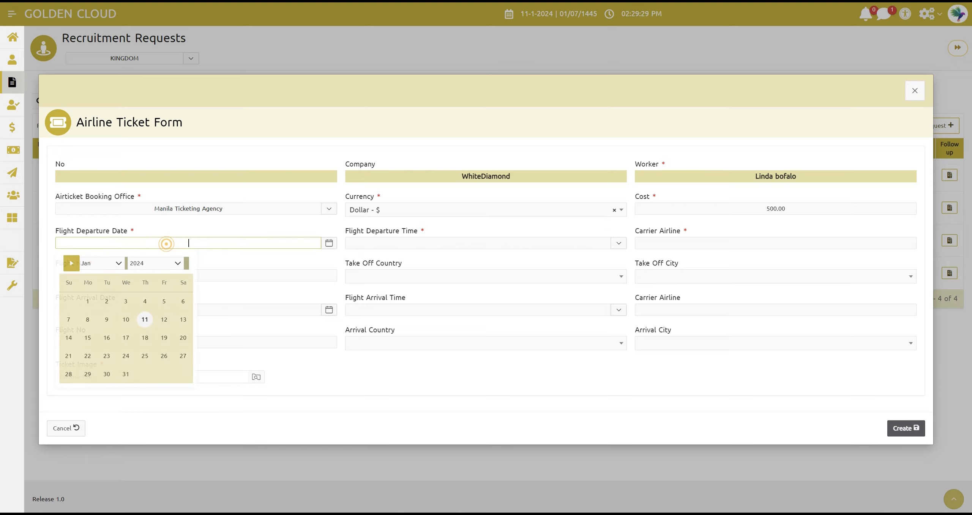
pyautogui.click(107, 263)
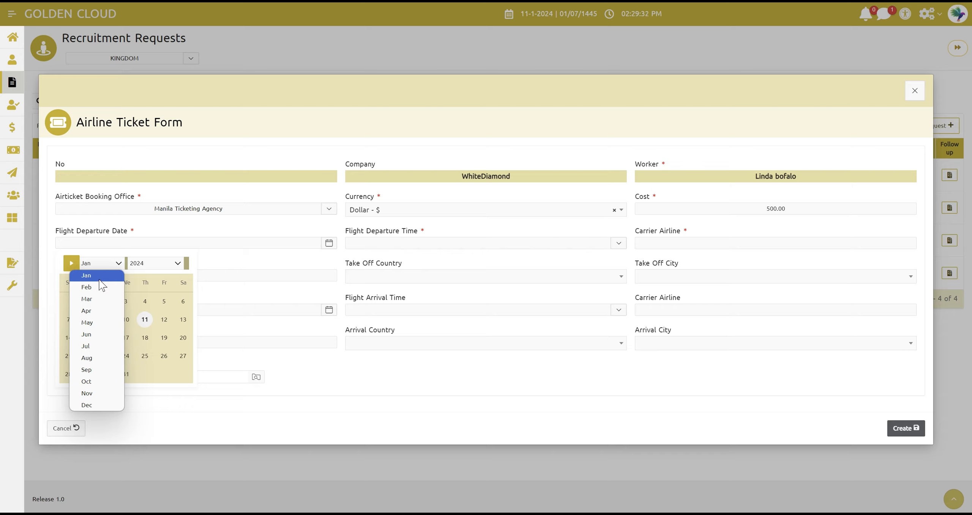
pyautogui.click(226, 296)
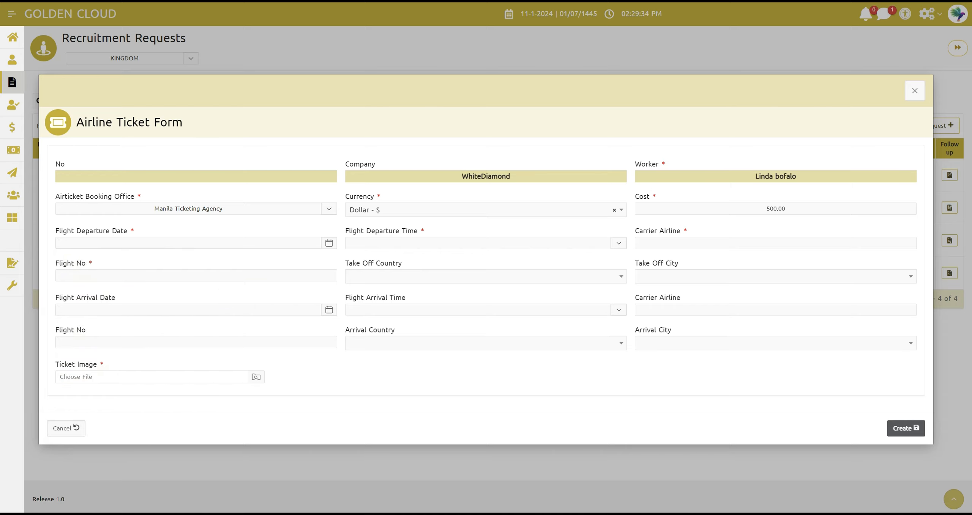
pyautogui.click(146, 243)
pyautogui.click(145, 323)
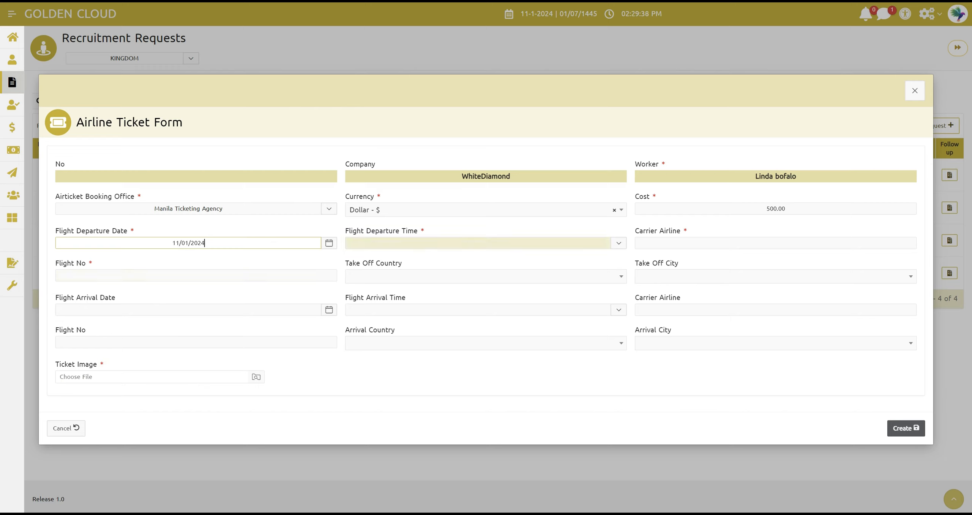
pyautogui.click(473, 243)
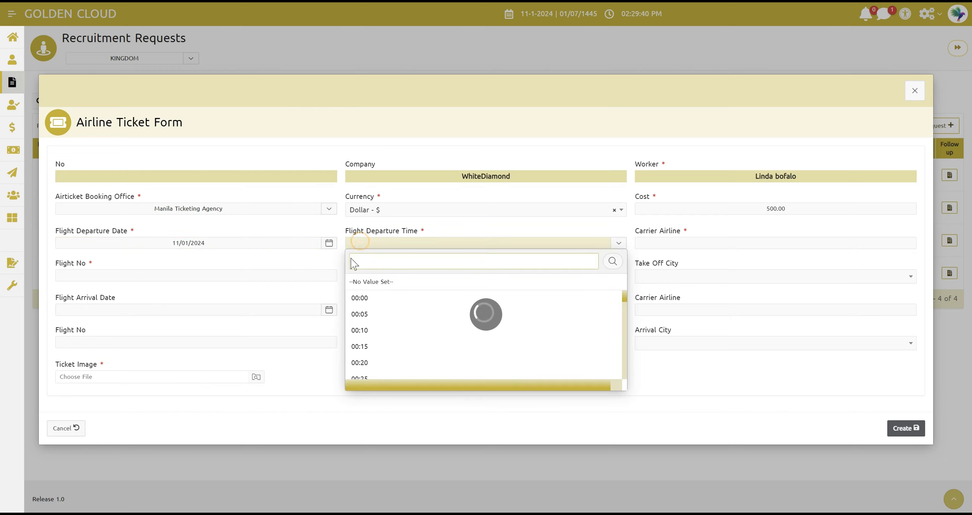
pyautogui.moveTo(624, 302); pyautogui.dragTo(627, 322)
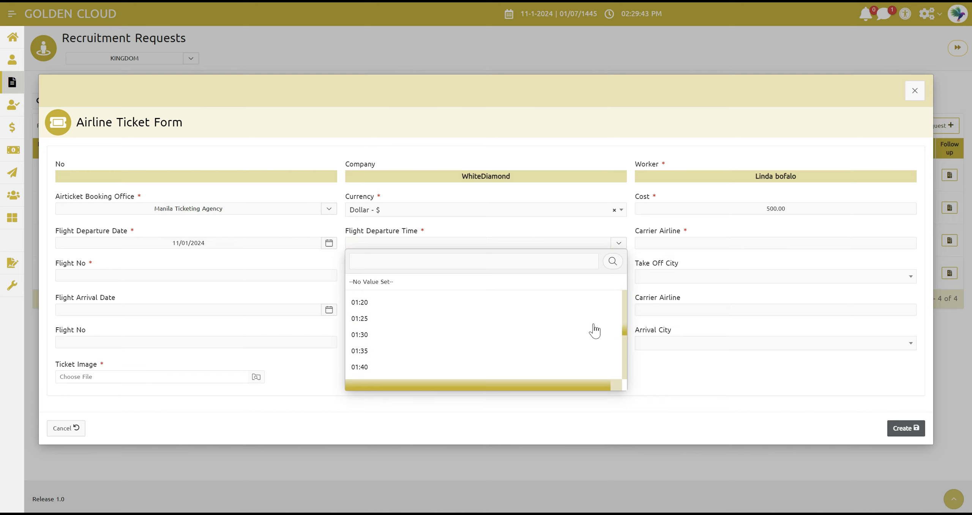
pyautogui.click(388, 320)
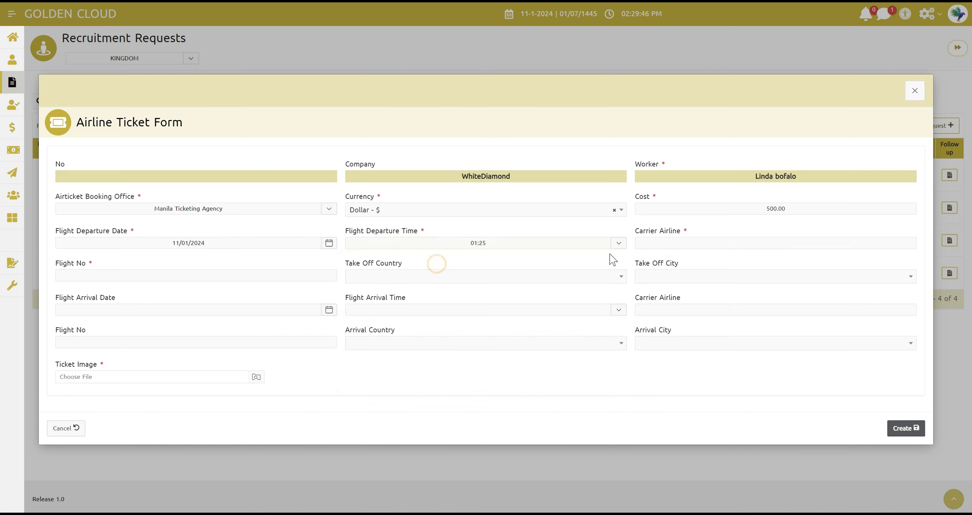
# Enter saudi airline as the departure flight's carrier and SV7789 as its flight number
pyautogui.click(695, 243)
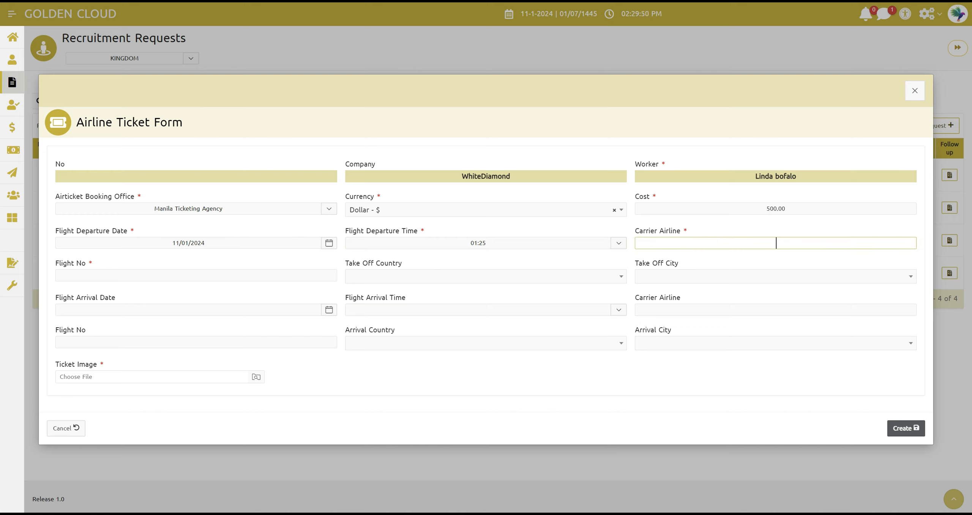
pyautogui.write('saudi airline')
pyautogui.click(241, 277)
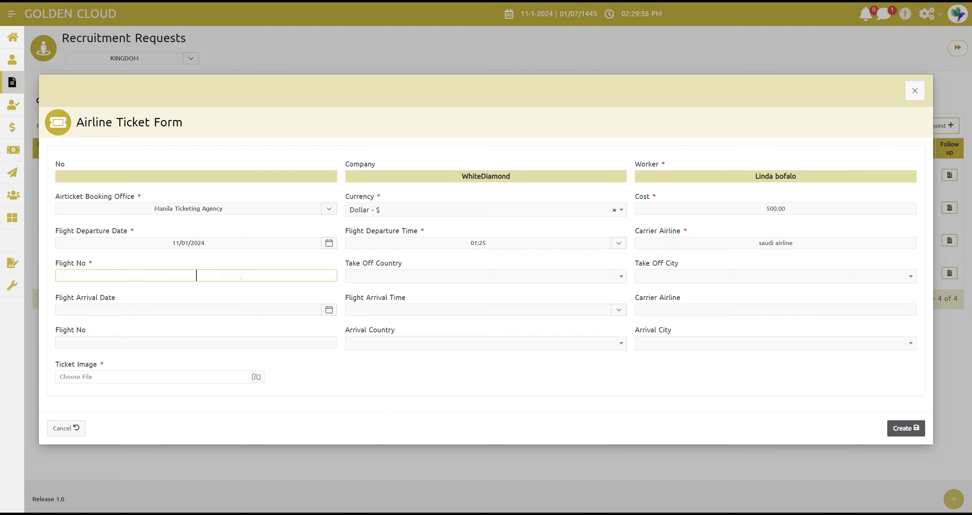
pyautogui.write('SV7789')
pyautogui.click(245, 292)
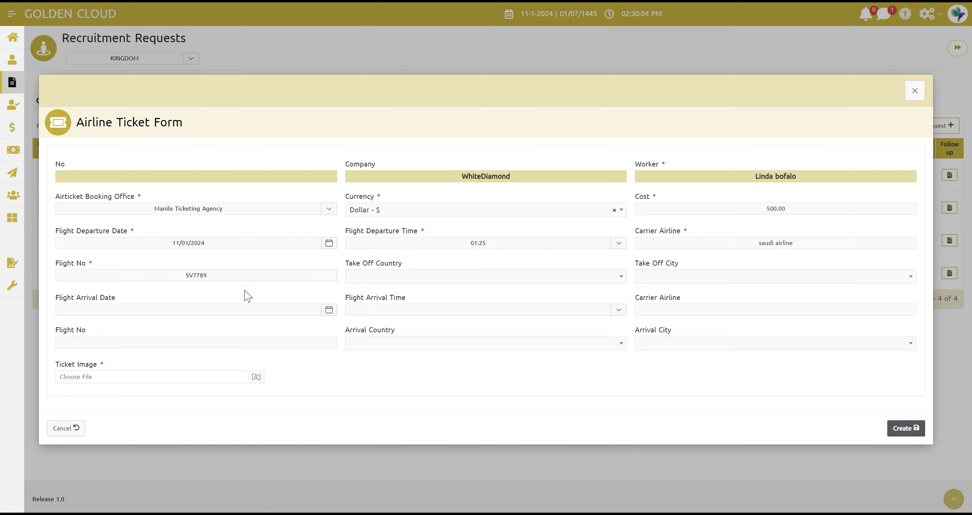
# Set the ticket's take off country to Philippines and the take off city to Manila
pyautogui.click(386, 279)
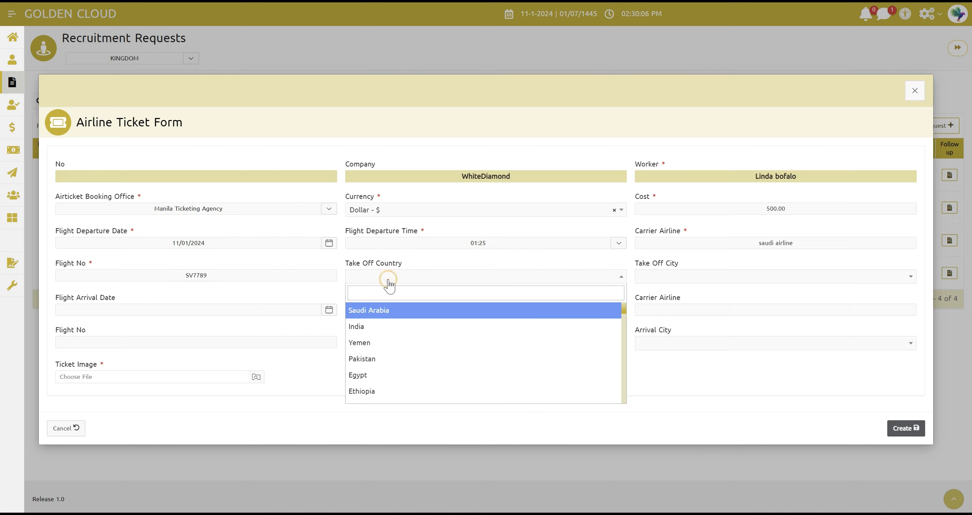
pyautogui.write('ph')
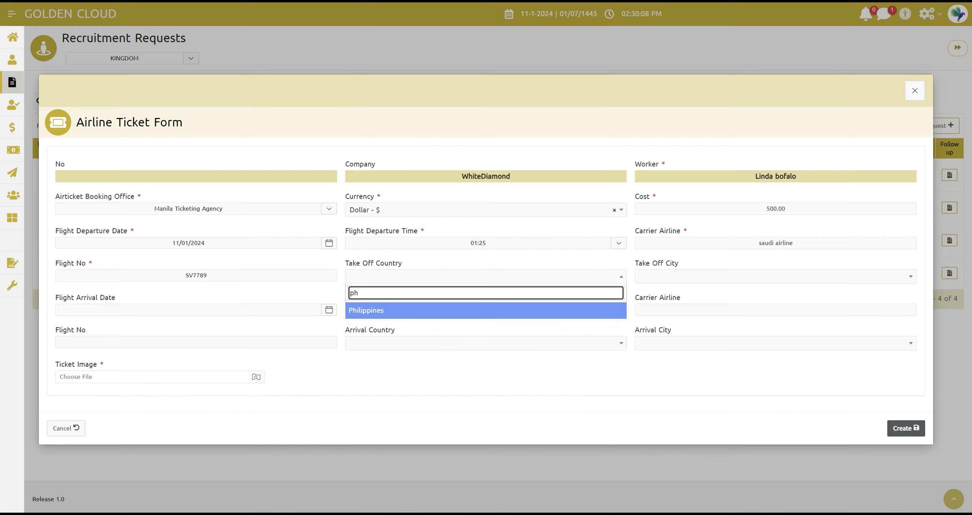
pyautogui.click(396, 312)
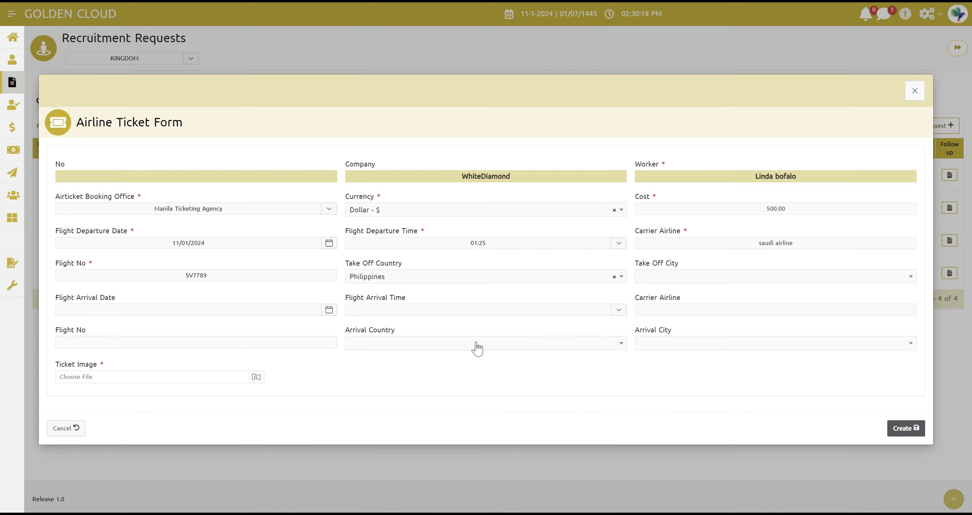
pyautogui.click(704, 281)
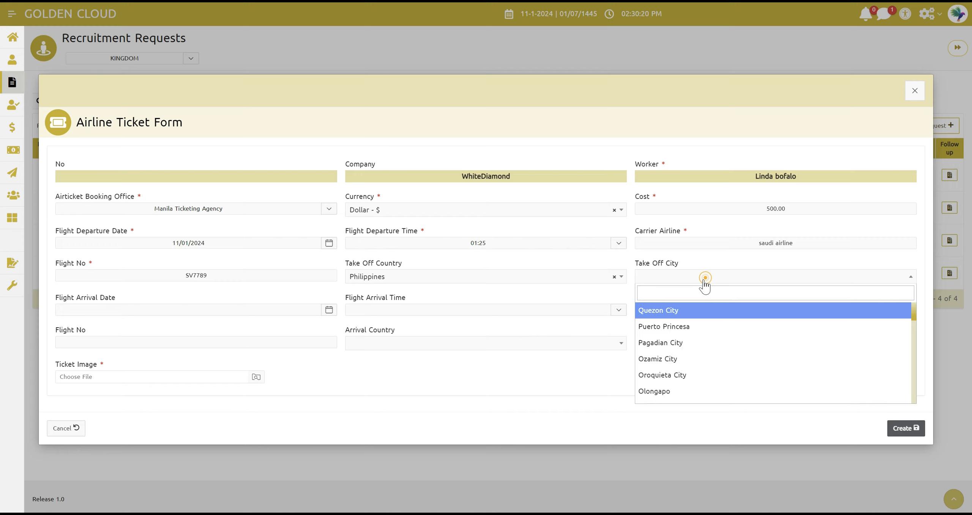
pyautogui.write('ma')
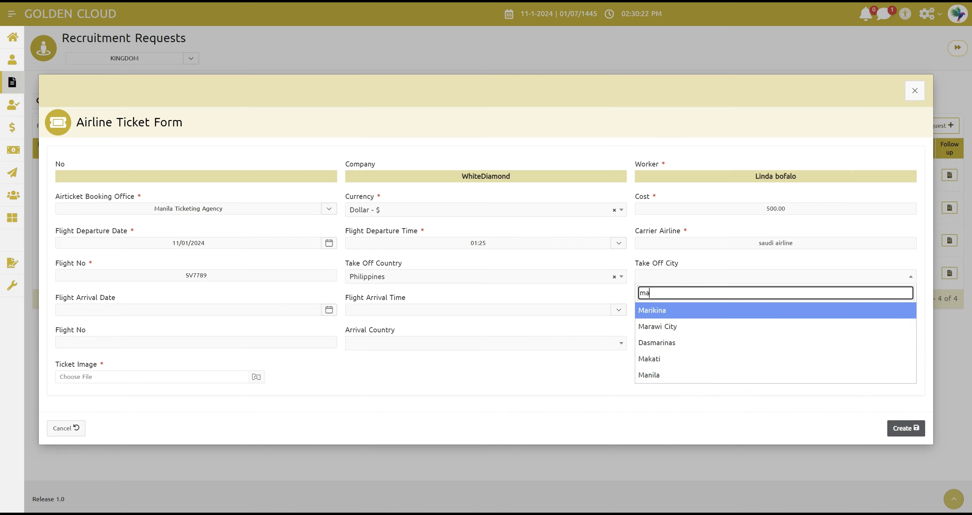
pyautogui.write('n')
pyautogui.click(668, 313)
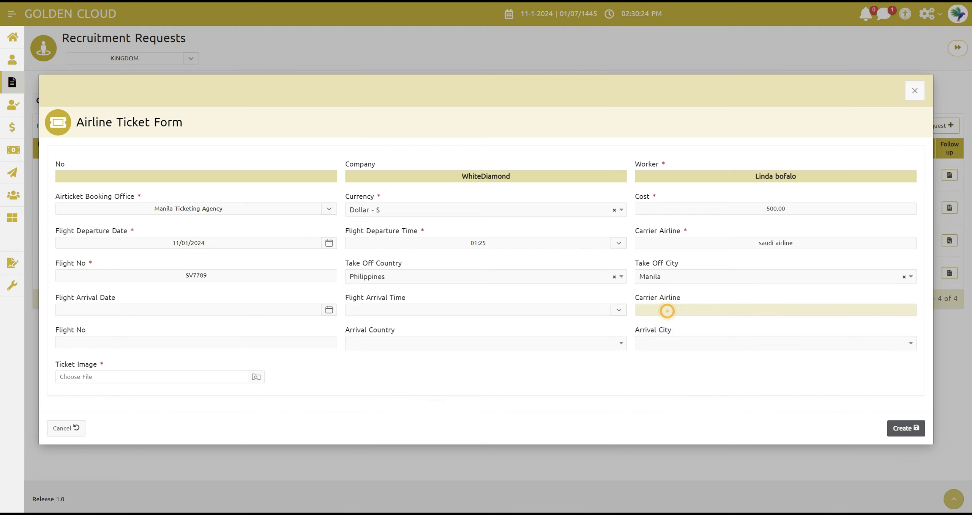
# Set the ticket's flight arrival date to 12/01/2024 and the arrival time to 01:55
pyautogui.click(145, 310)
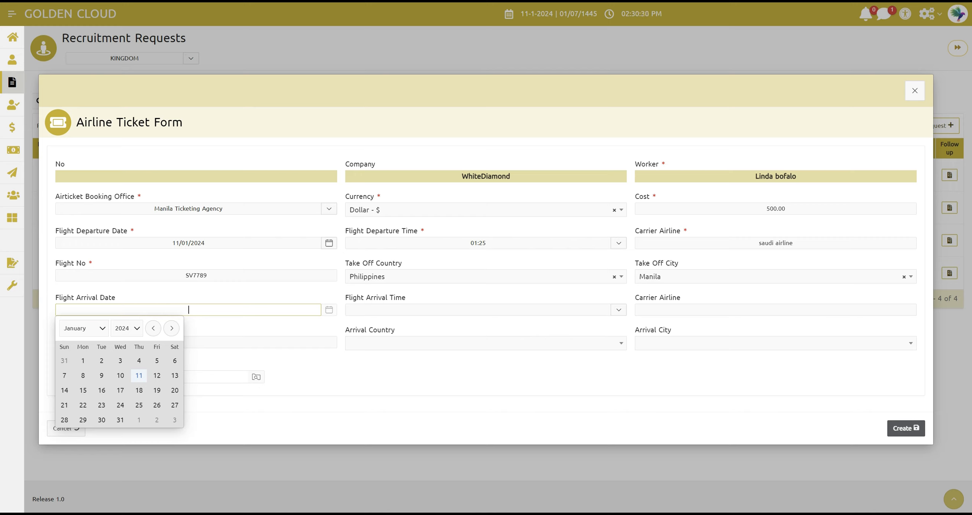
pyautogui.click(156, 376)
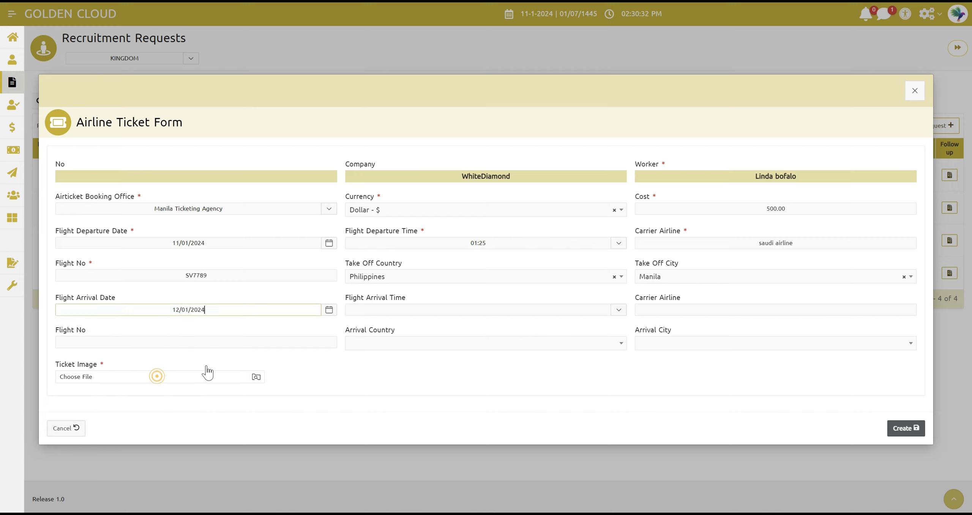
pyautogui.click(393, 311)
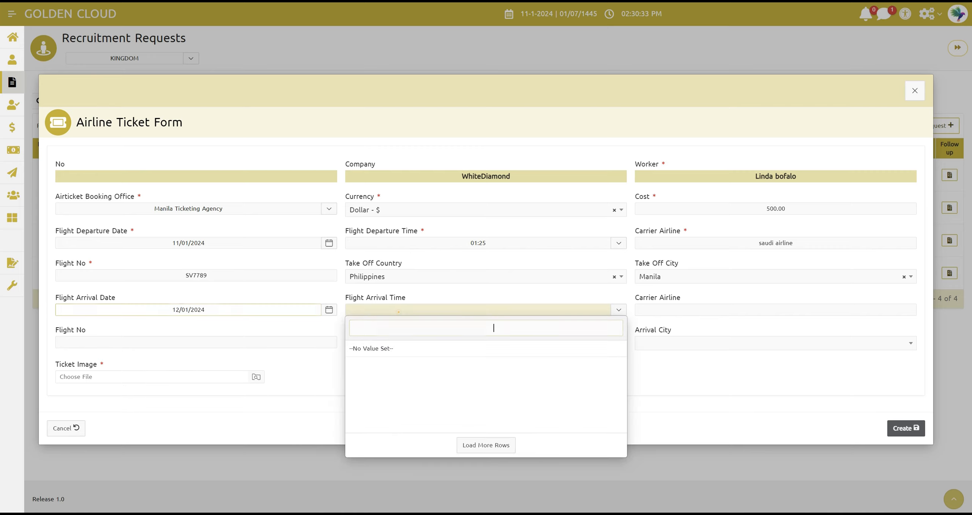
pyautogui.click(630, 369)
pyautogui.click(616, 311)
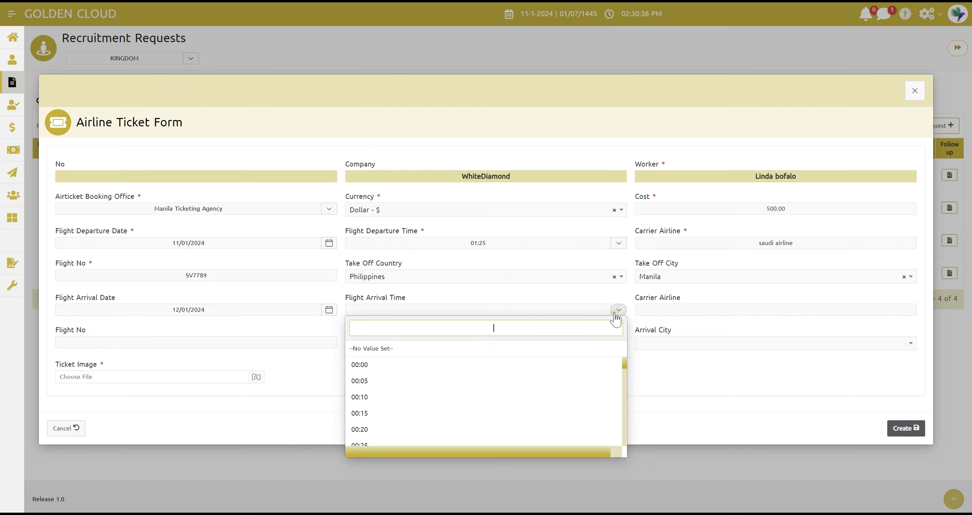
pyautogui.moveTo(625, 365); pyautogui.dragTo(625, 409)
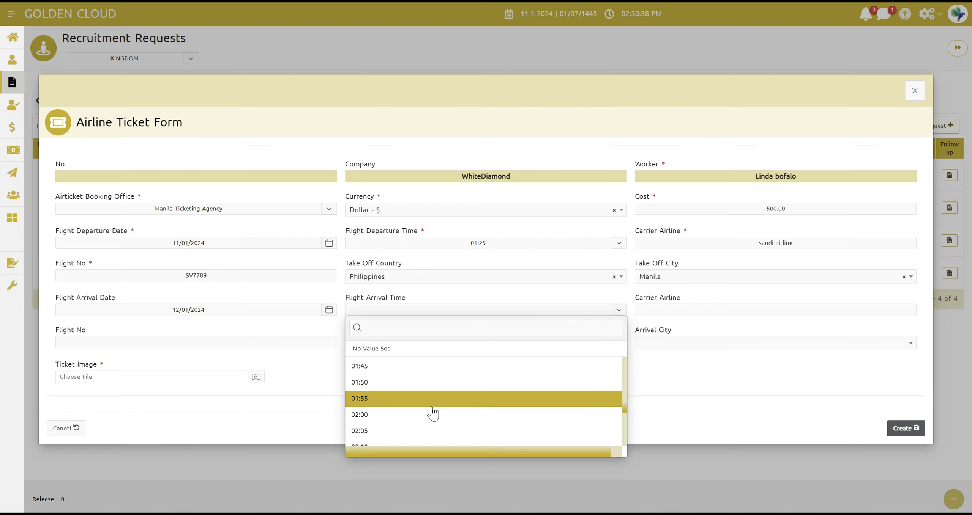
pyautogui.click(434, 400)
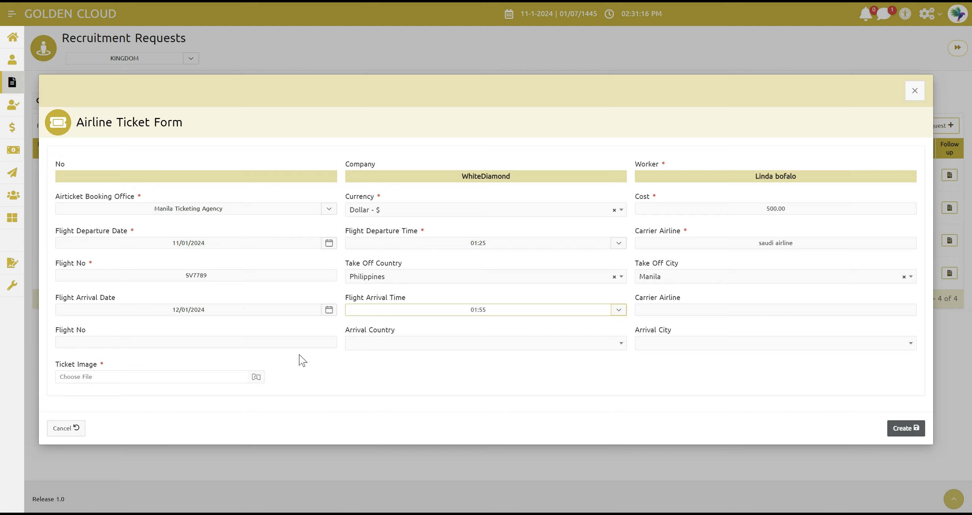
# Attach fwvjkkte2do31.webp as the ticket image and create the airline ticket
pyautogui.click(172, 373)
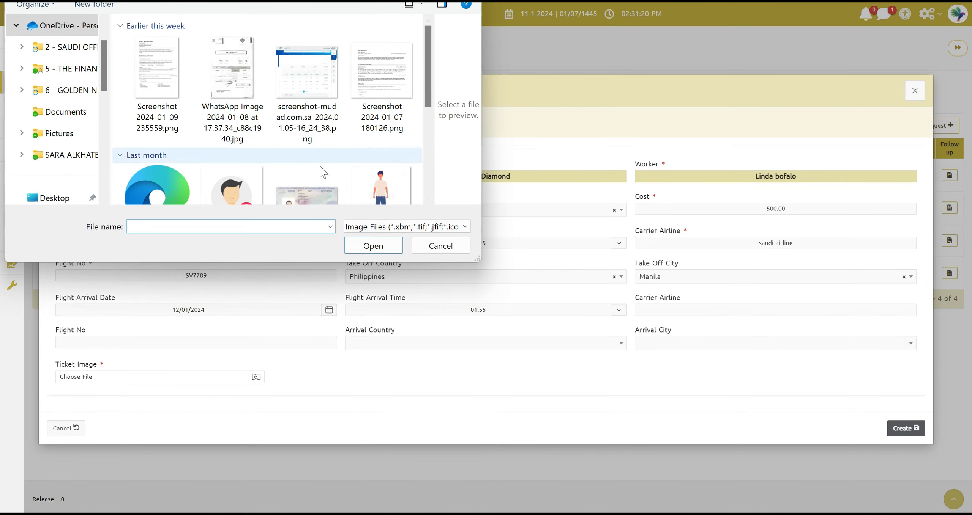
pyautogui.click(315, 188)
pyautogui.click(362, 248)
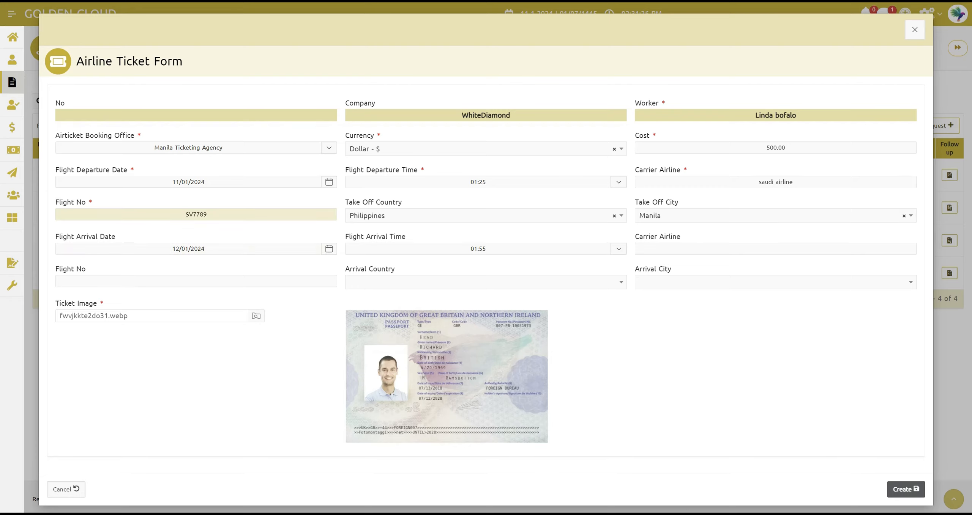
pyautogui.click(907, 491)
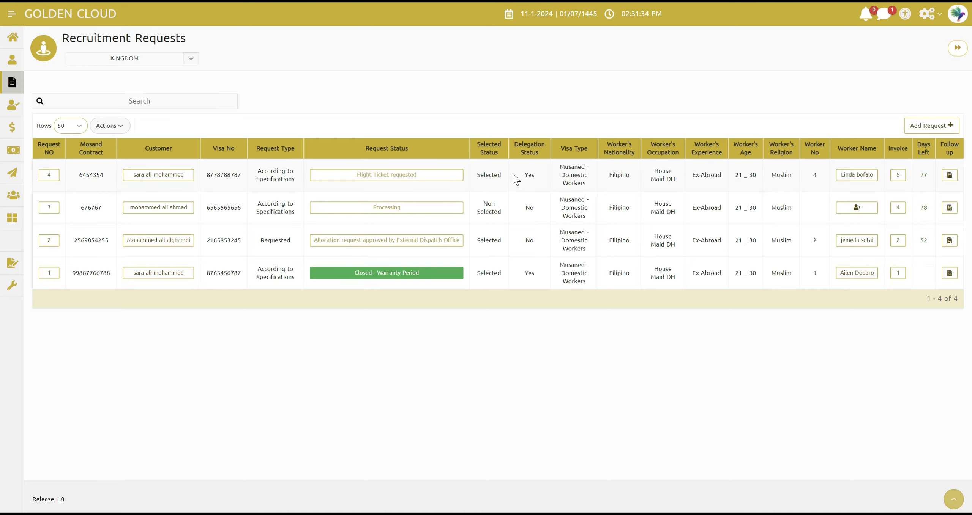
# Advance request 4 with Flight ticket Reservation and close its status change form
pyautogui.click(445, 176)
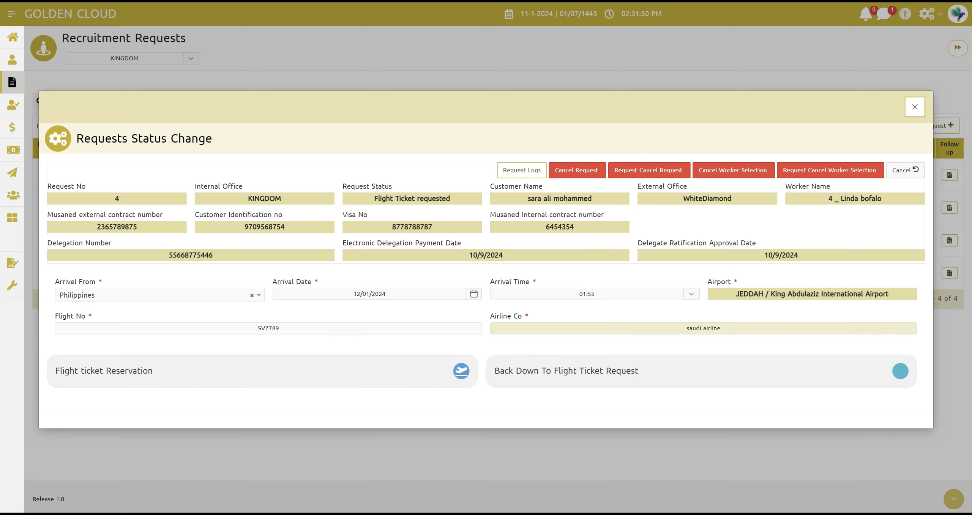
pyautogui.click(184, 385)
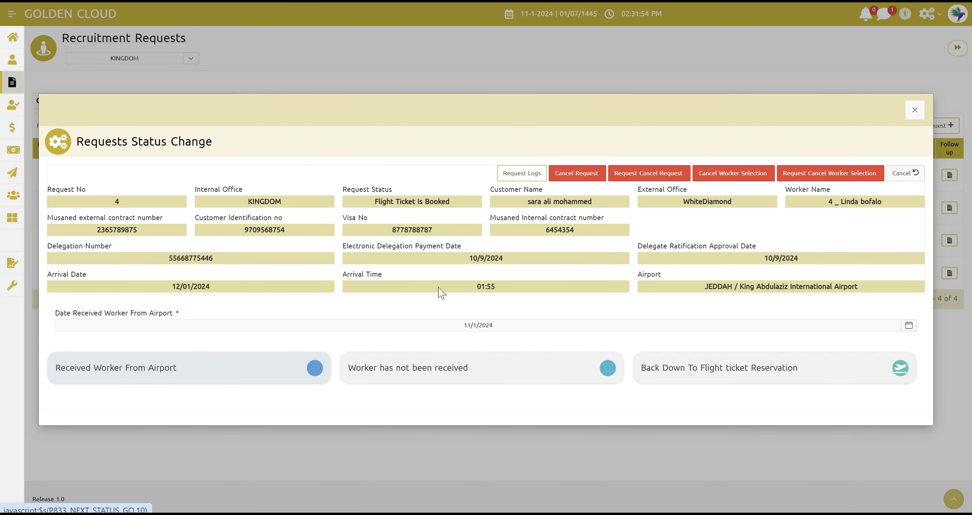
pyautogui.click(915, 110)
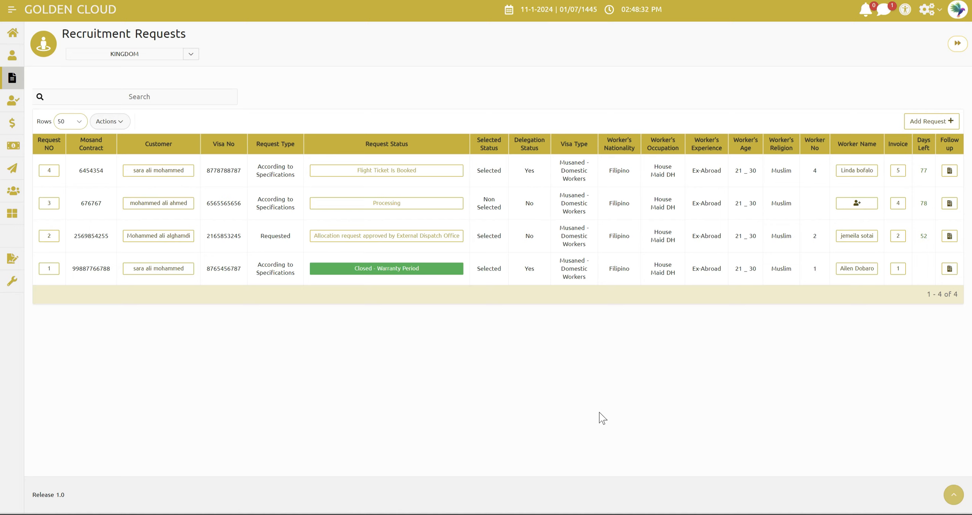
# Set request 4's airport reception date to 11/01/2024, advance it with Received Worker From Airport and close the form
pyautogui.click(410, 172)
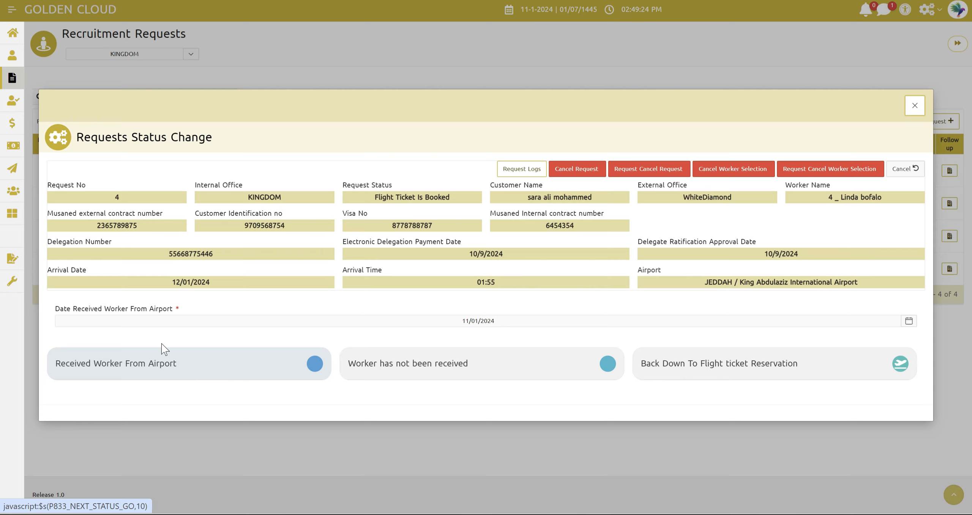
pyautogui.click(344, 320)
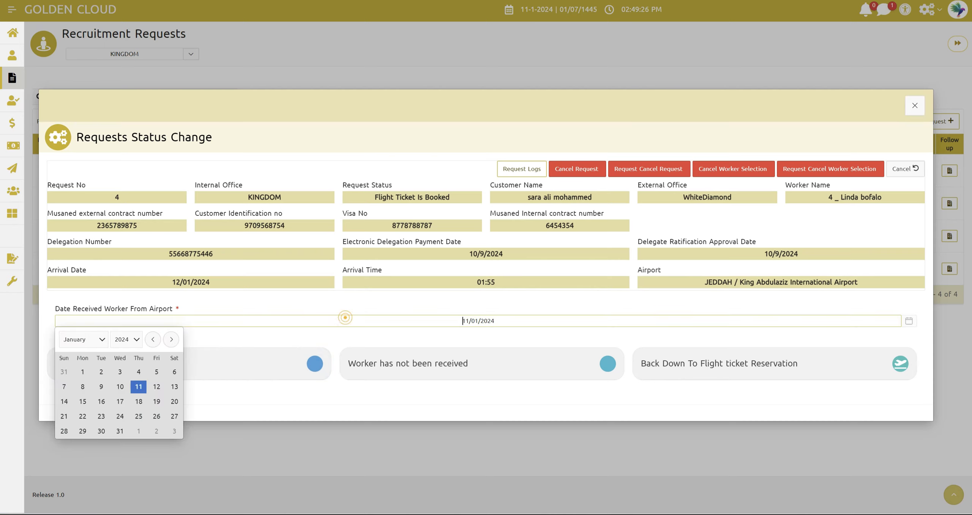
pyautogui.click(137, 386)
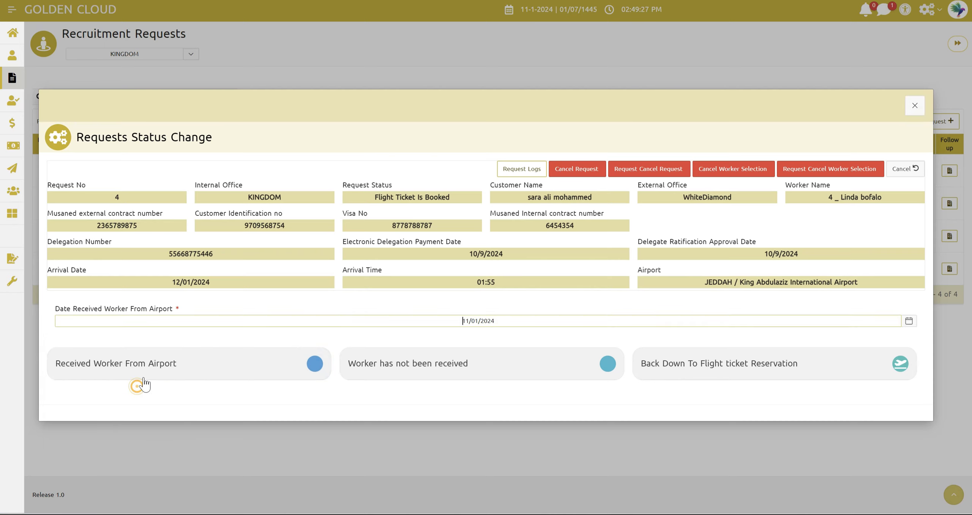
pyautogui.click(219, 366)
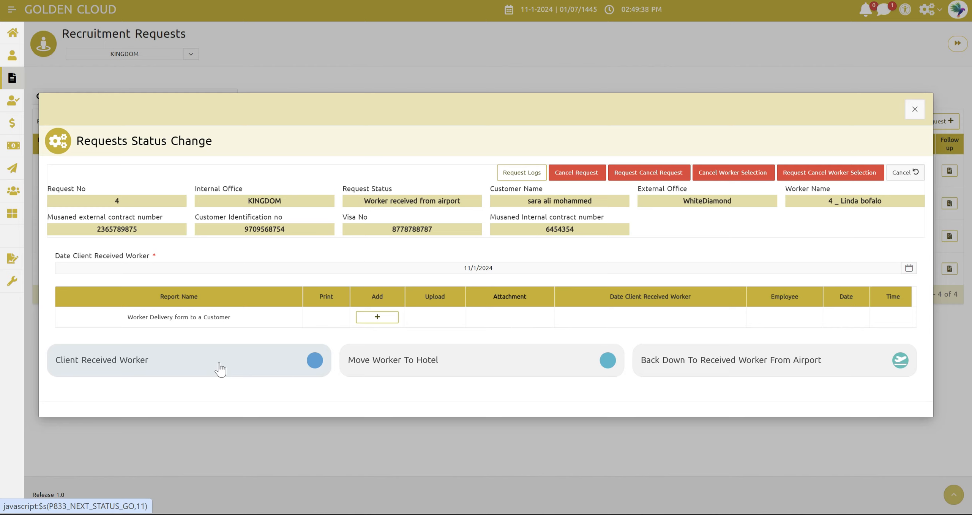
pyautogui.click(915, 111)
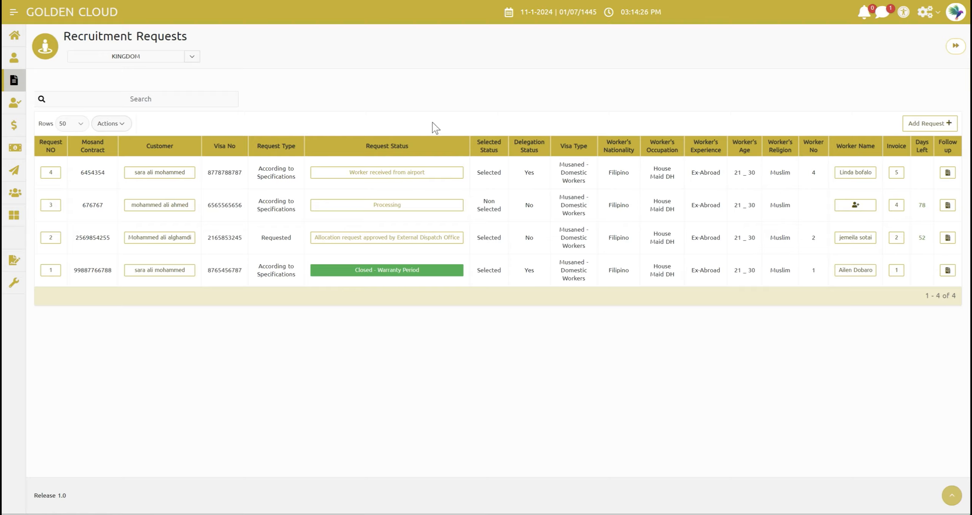
# Add a Worker Delivery form to a Customer for request 4 and enter the worker's Saudi mobile number
pyautogui.click(395, 170)
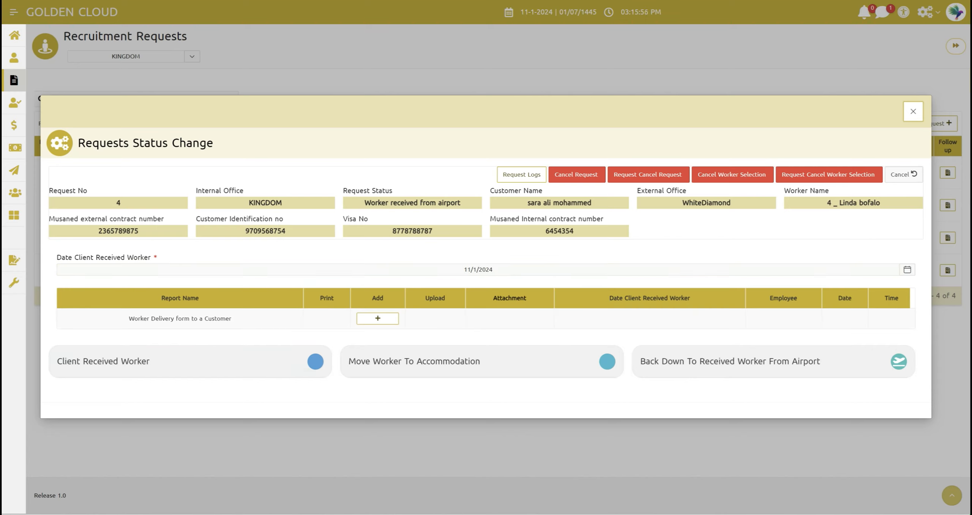
pyautogui.click(395, 318)
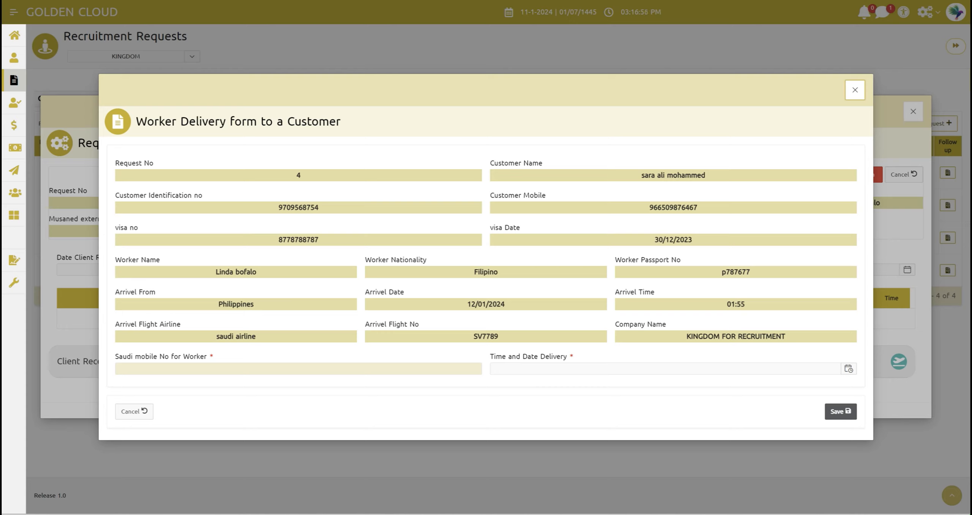
pyautogui.click(210, 368)
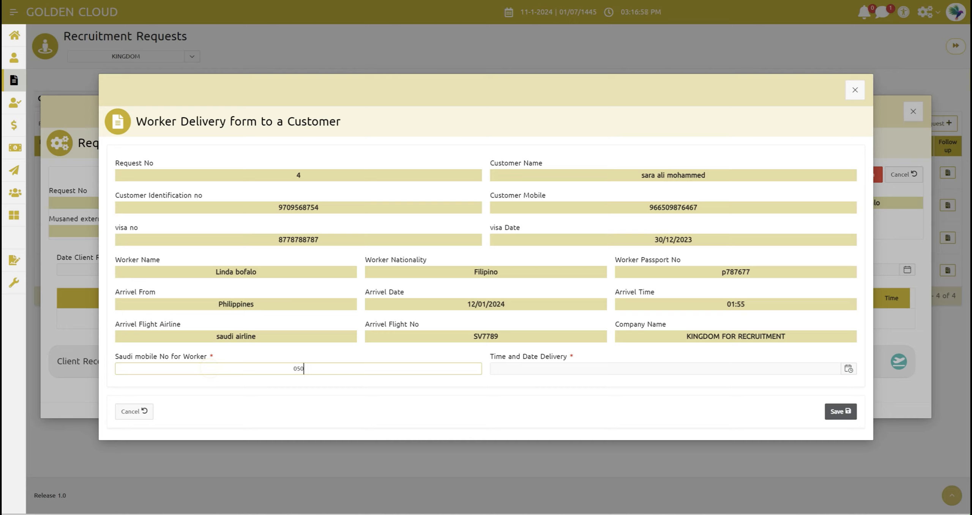
# Set the delivery time and date to 11/01/2024 15:16 and save the worker delivery form
pyautogui.click(528, 370)
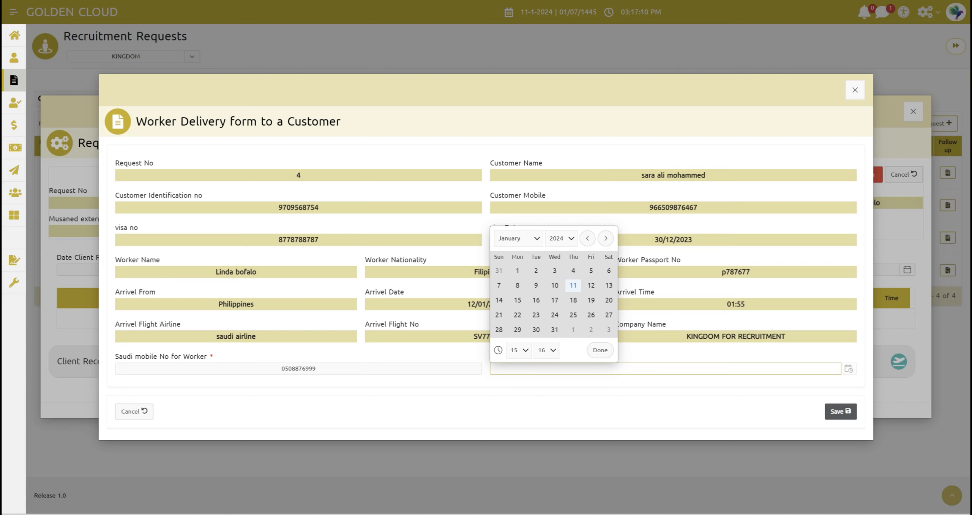
pyautogui.click(573, 287)
pyautogui.click(521, 351)
pyautogui.click(520, 353)
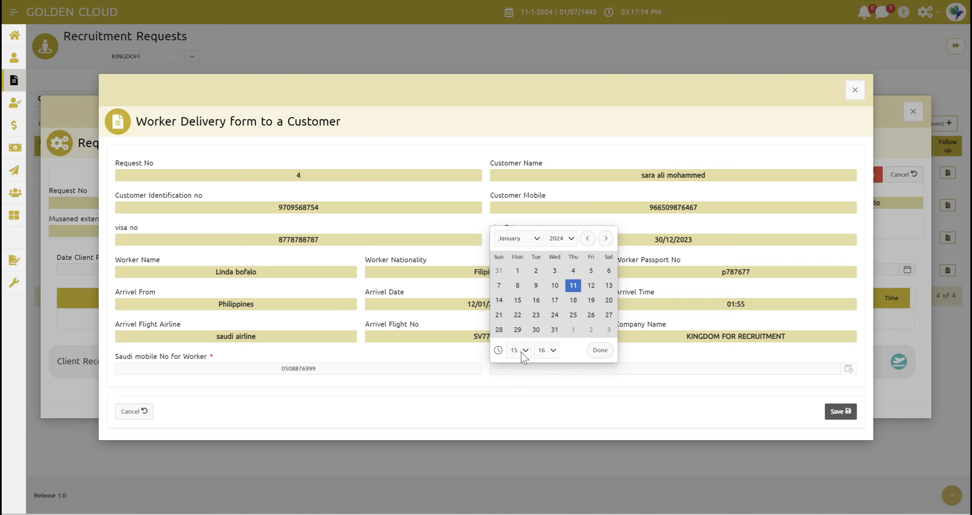
pyautogui.click(544, 352)
pyautogui.click(545, 352)
pyautogui.click(597, 350)
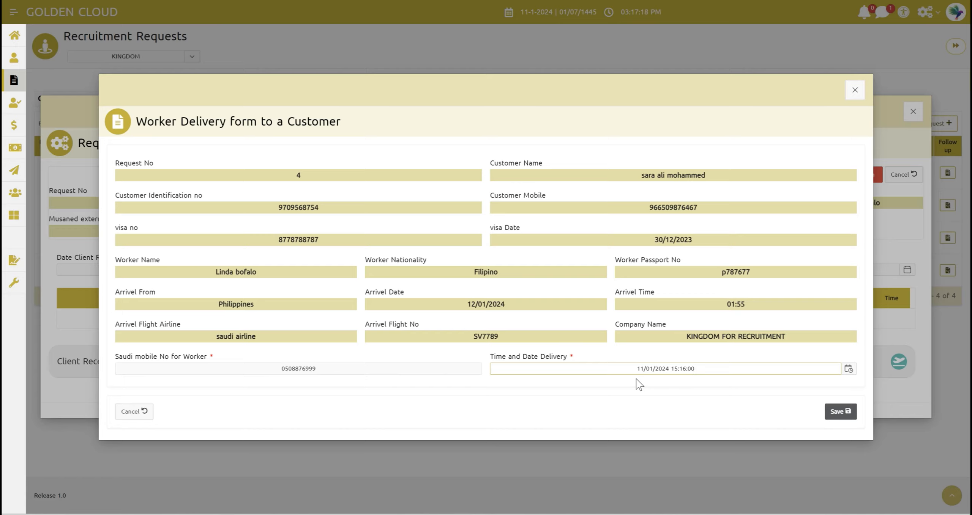
pyautogui.click(848, 414)
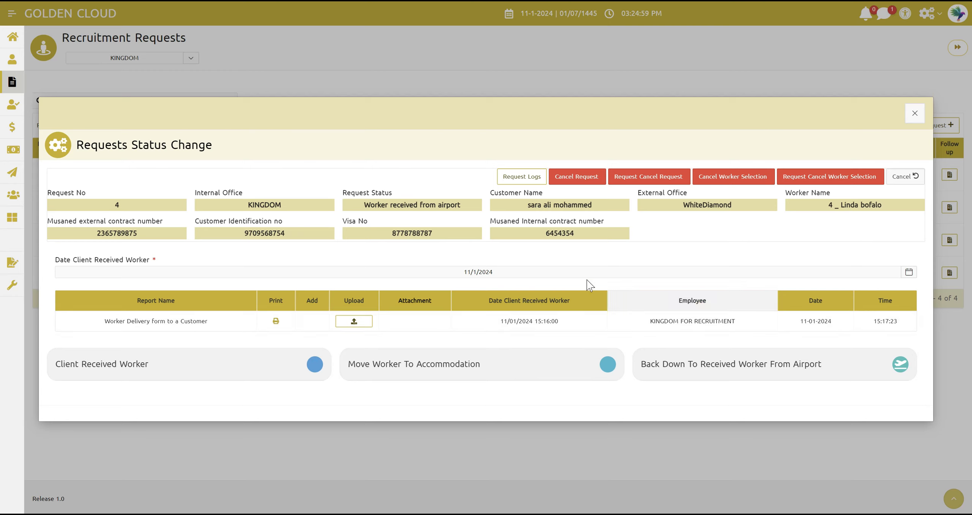
# Check the delivery form's client reception date and employee, and print the form
pyautogui.tripleClick(542, 322)
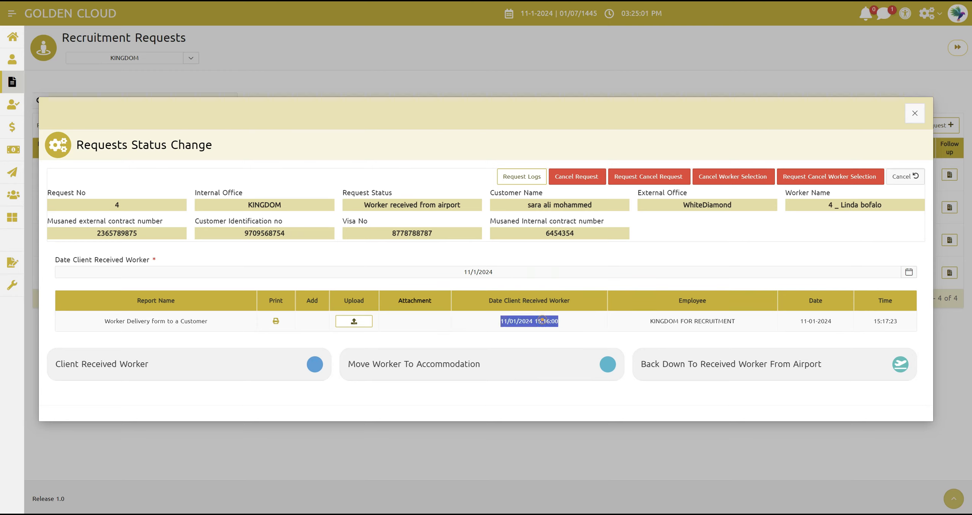
pyautogui.click(574, 327)
pyautogui.tripleClick(674, 326)
pyautogui.click(630, 327)
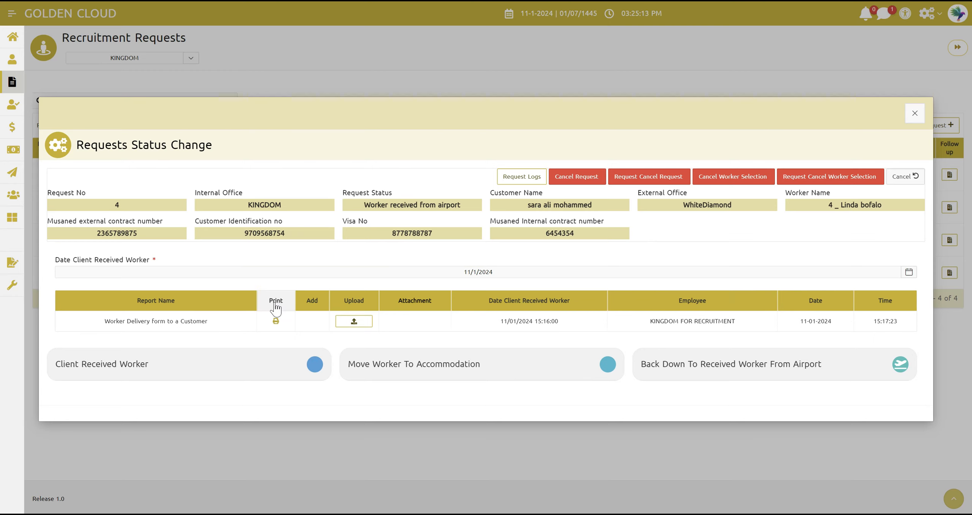
pyautogui.click(276, 321)
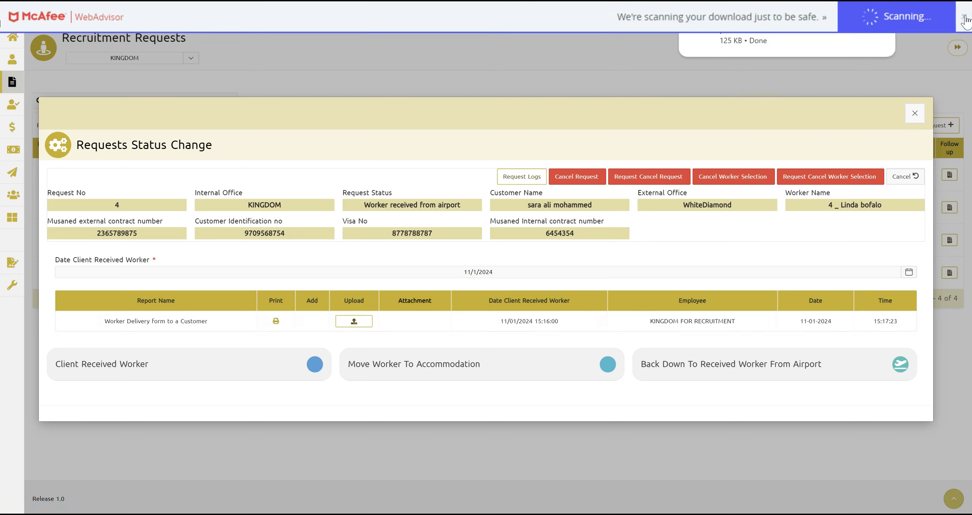
# Attach the (1) copy of the downloaded delivery form PDF to the worker delivery record and apply the changes
pyautogui.click(354, 322)
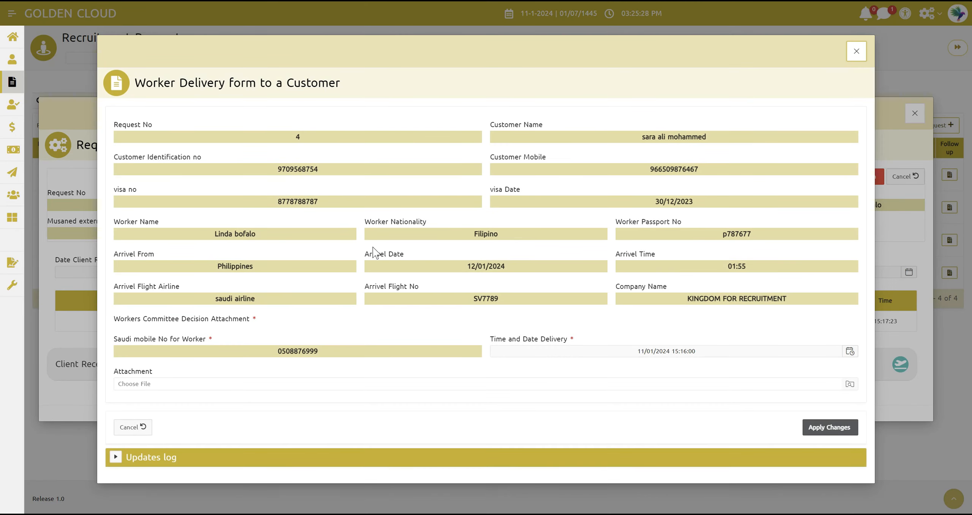
pyautogui.click(245, 384)
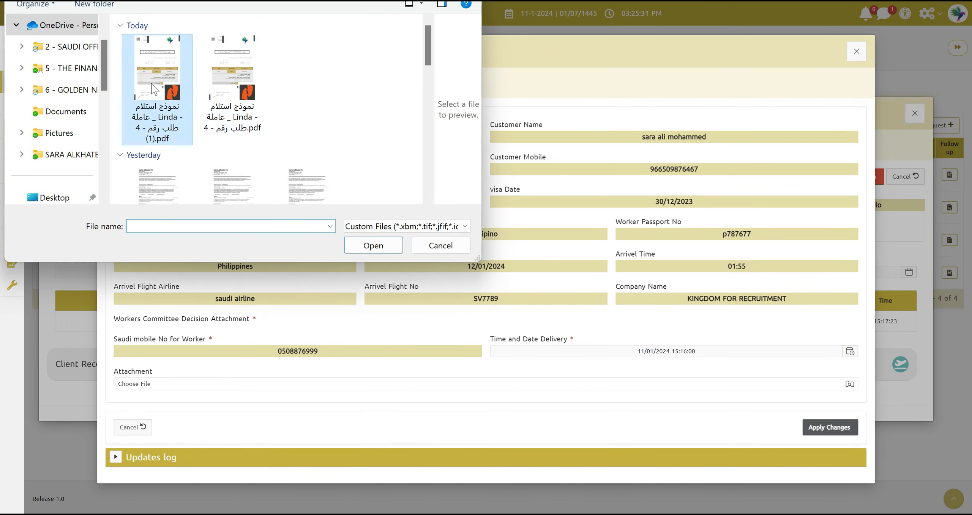
pyautogui.click(157, 87)
pyautogui.click(373, 245)
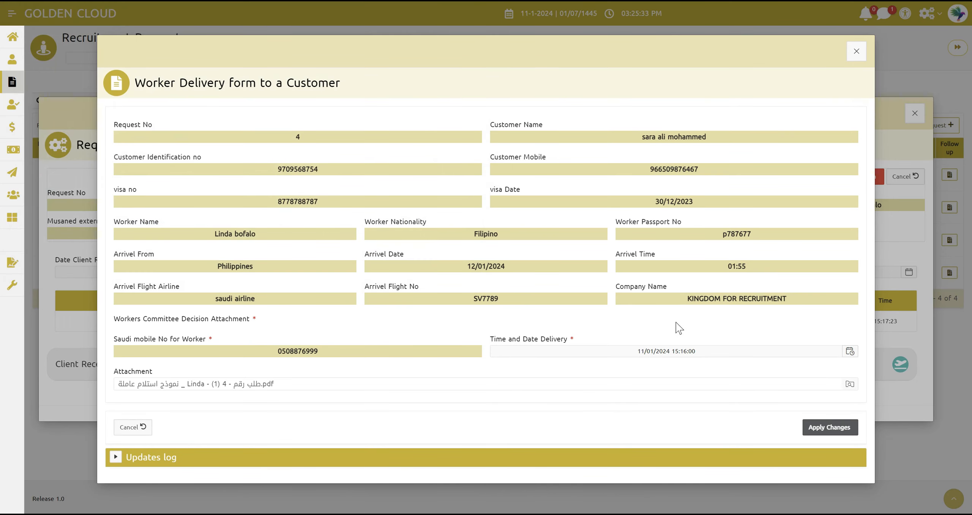
pyautogui.click(824, 429)
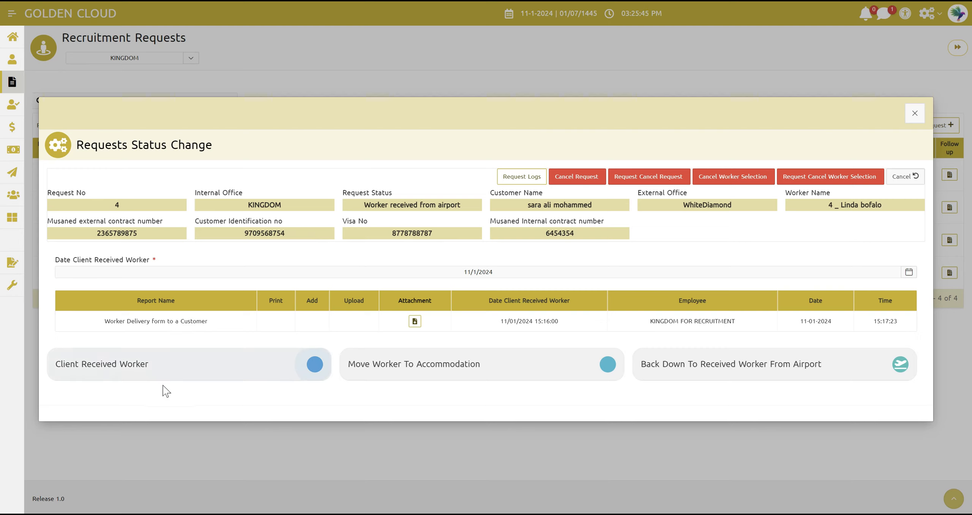
# Move request 4 to the Client Received Worker stage and close its status change dialog
pyautogui.click(147, 376)
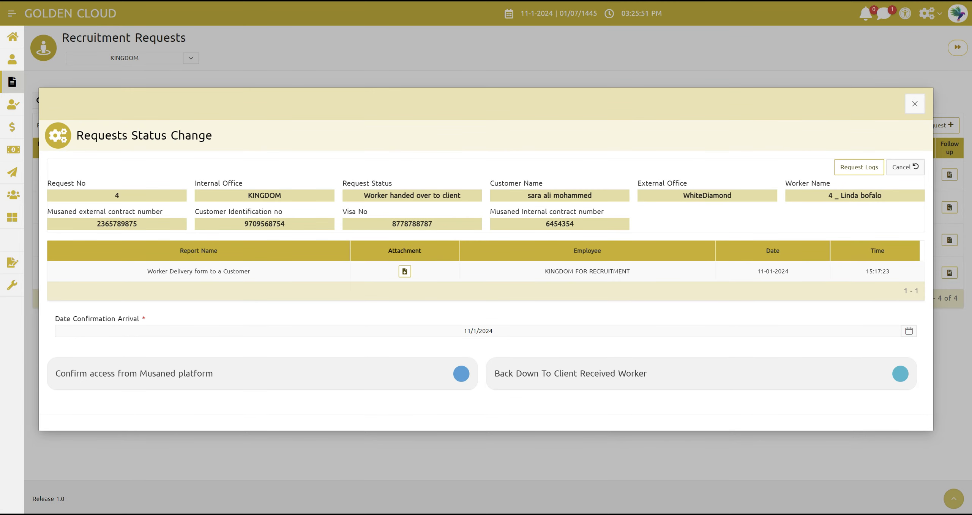
pyautogui.click(915, 105)
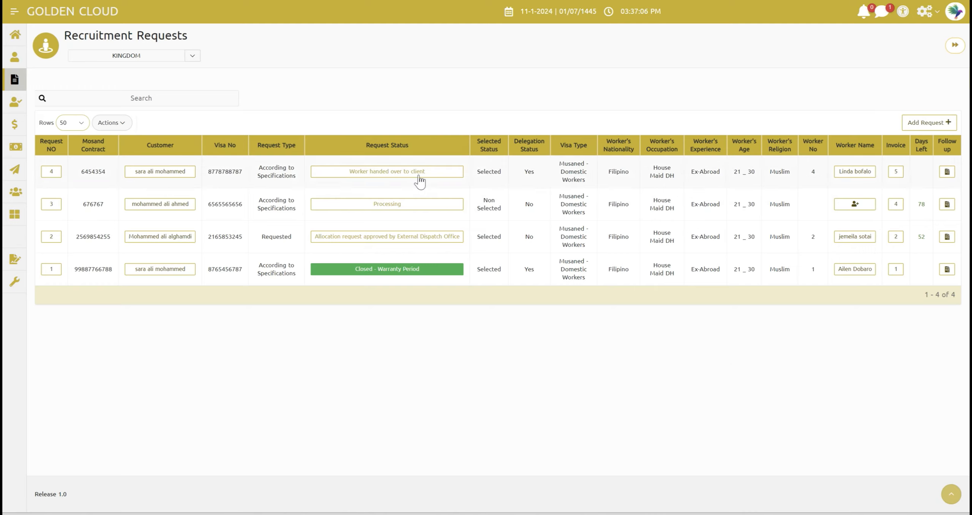
# Set request 4's arrival confirmation date to 1/11/2024 and confirm access from the Musaned platform
pyautogui.click(407, 175)
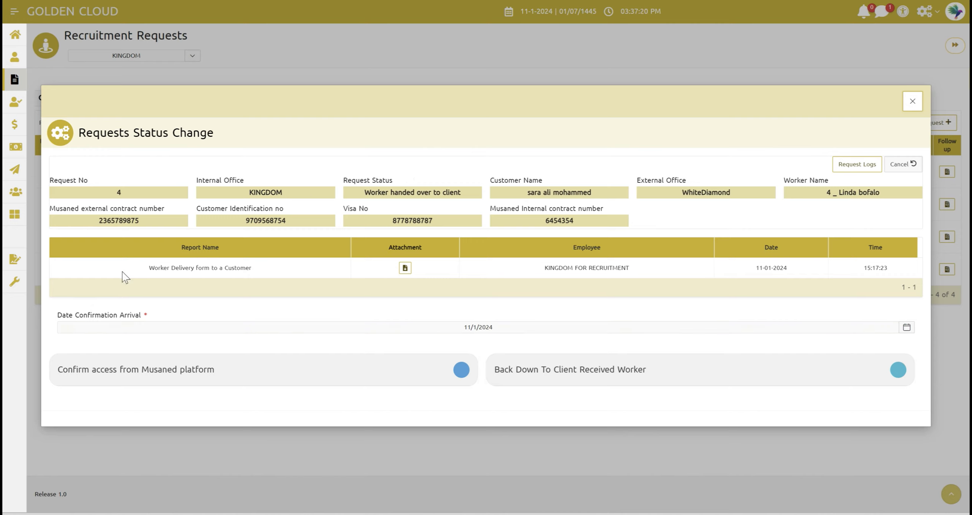
pyautogui.click(348, 328)
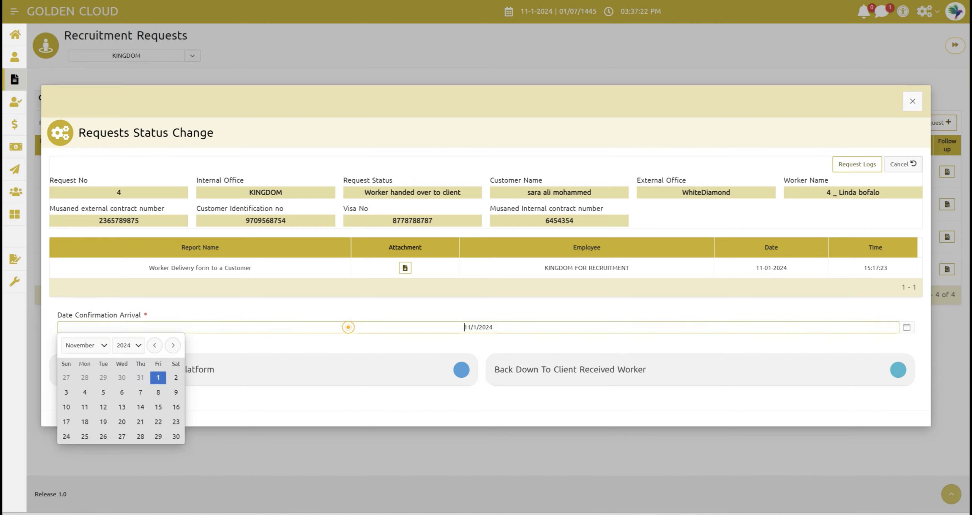
pyautogui.click(91, 346)
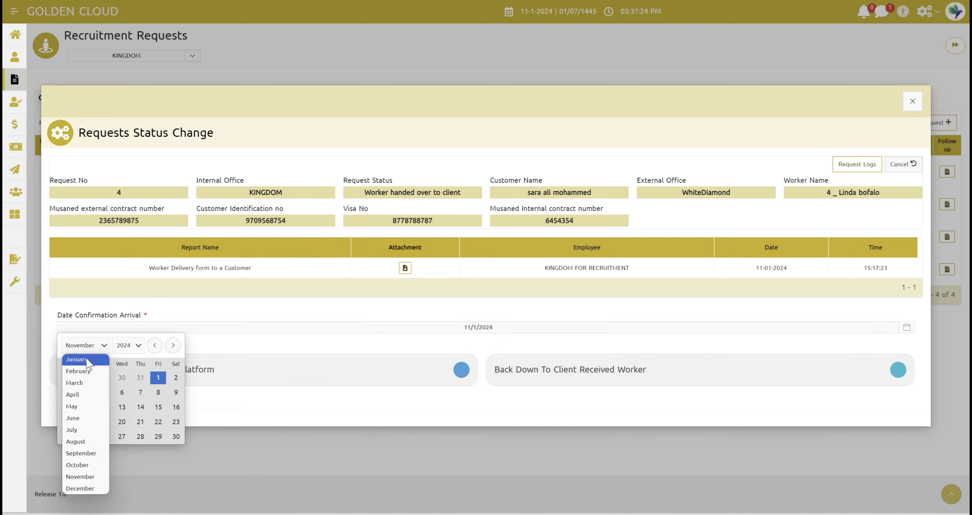
pyautogui.click(87, 360)
pyautogui.click(140, 391)
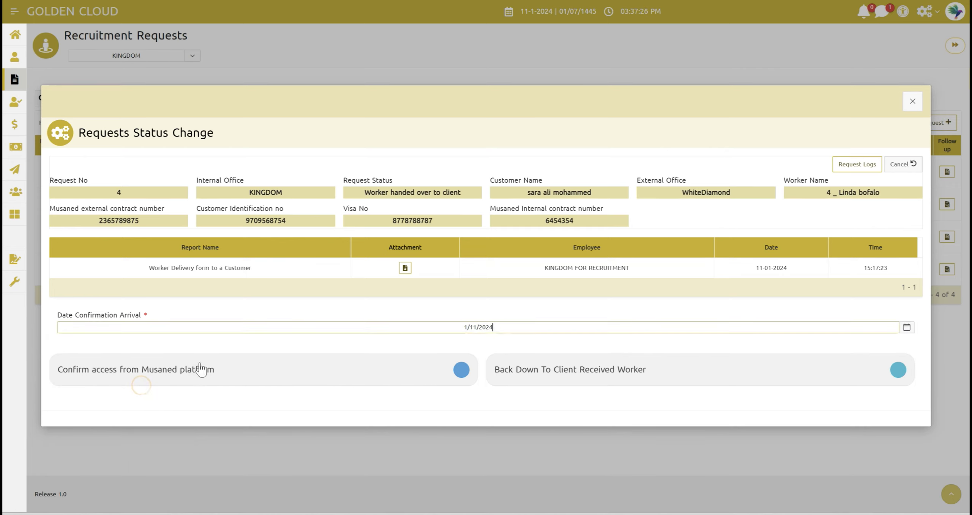
pyautogui.click(227, 347)
pyautogui.click(461, 369)
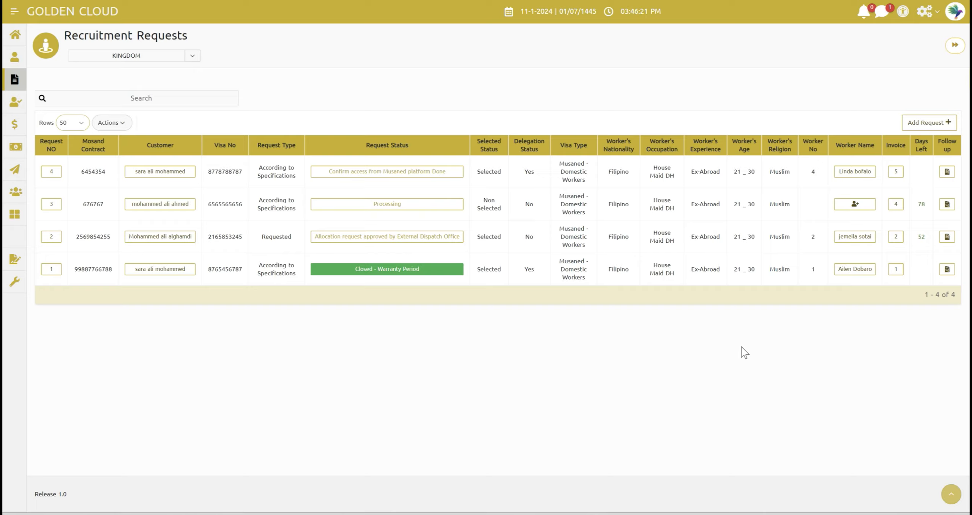
# Close request 4 with the external office invoice's Cost Supplying Worker line set to Dollar - $ and a price of 2000
pyautogui.click(438, 171)
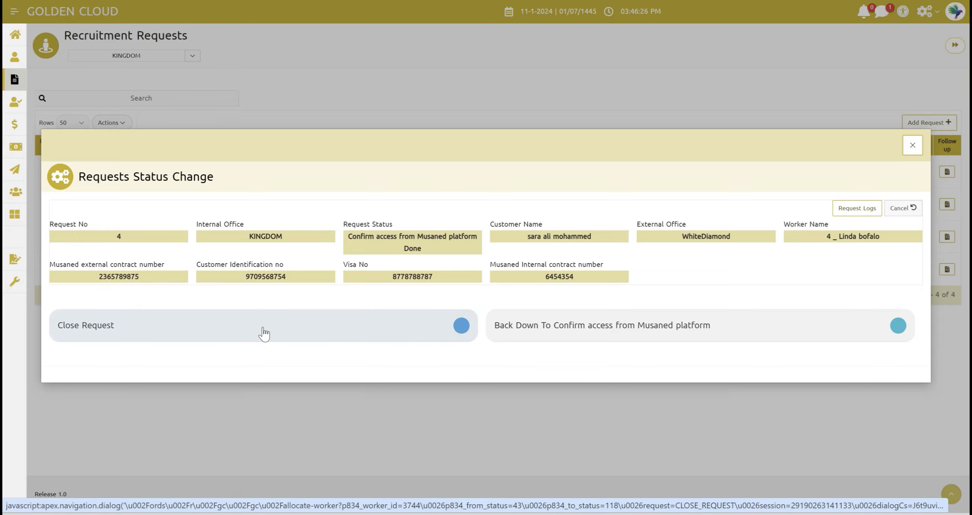
pyautogui.click(263, 328)
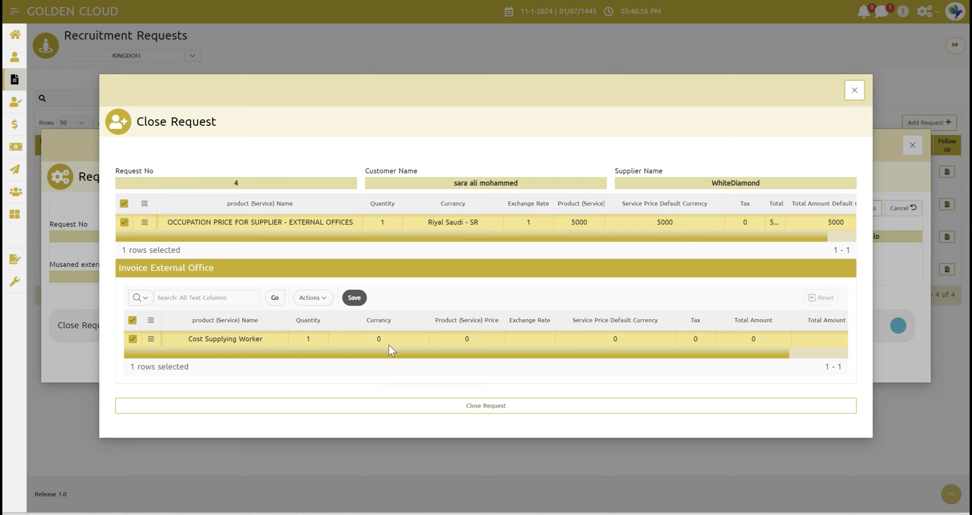
pyautogui.click(379, 340)
pyautogui.click(379, 339)
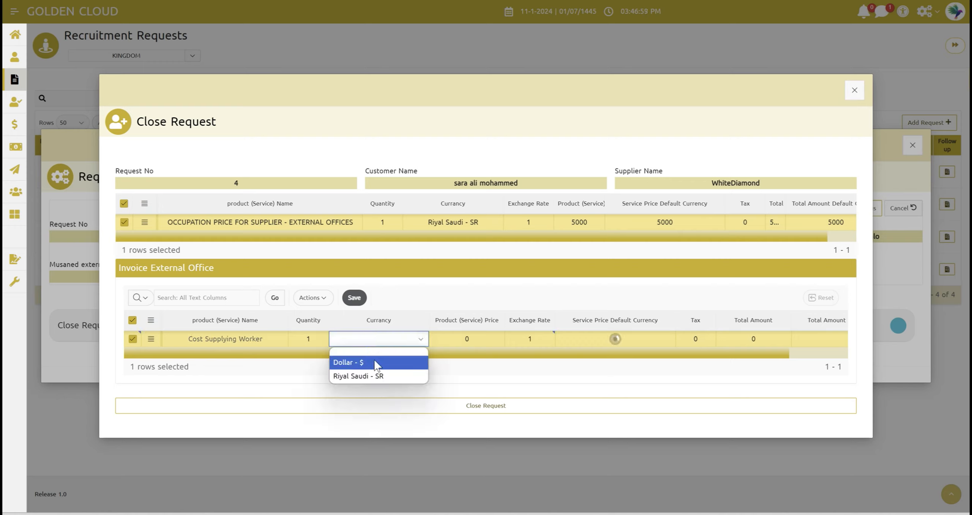
pyautogui.click(374, 363)
pyautogui.click(483, 341)
pyautogui.write('20')
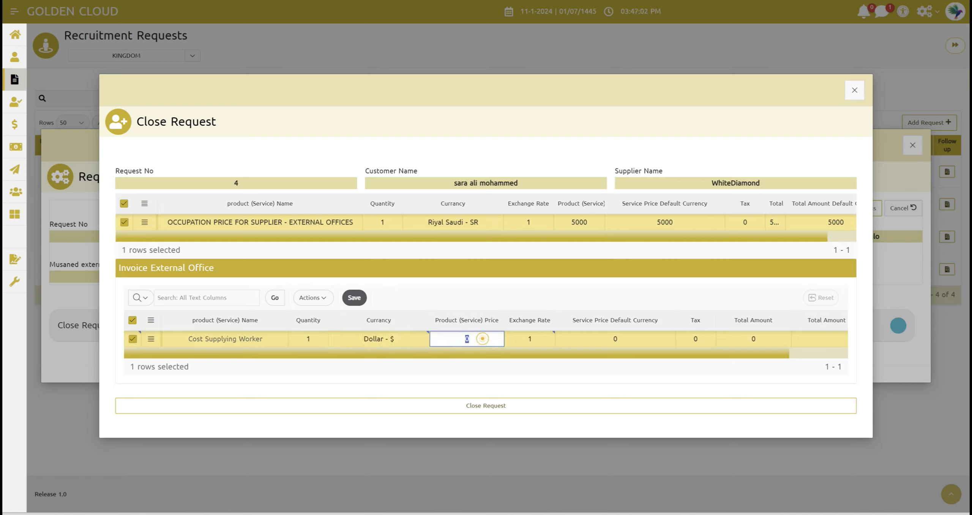
pyautogui.write('00')
pyautogui.click(566, 377)
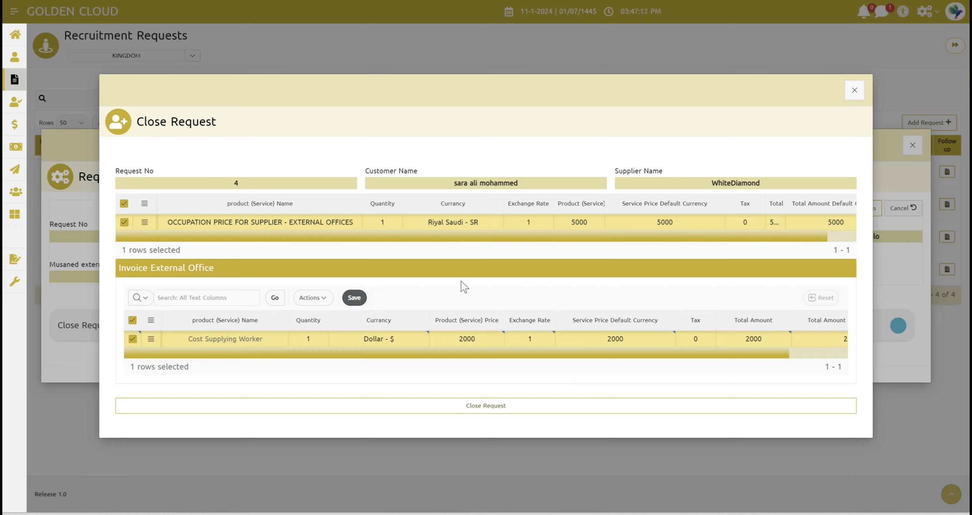
pyautogui.click(480, 409)
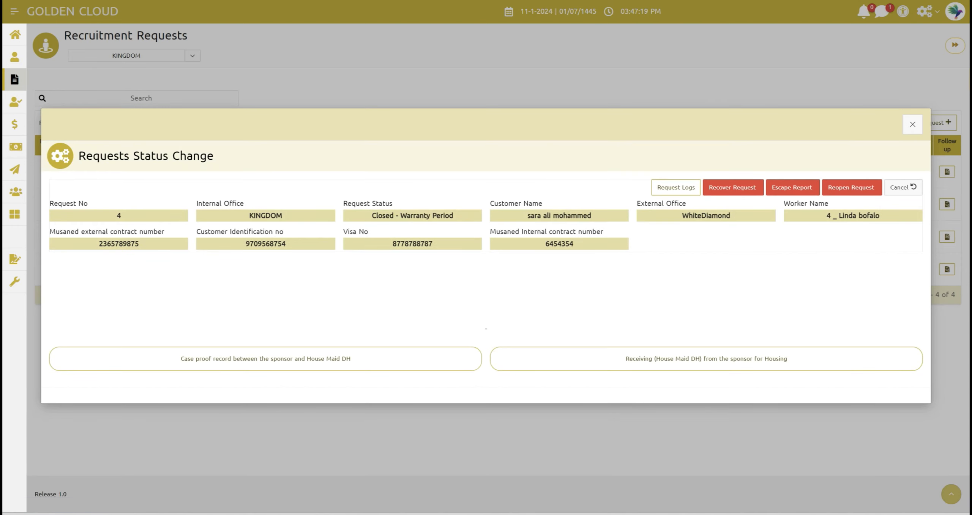
pyautogui.click(910, 126)
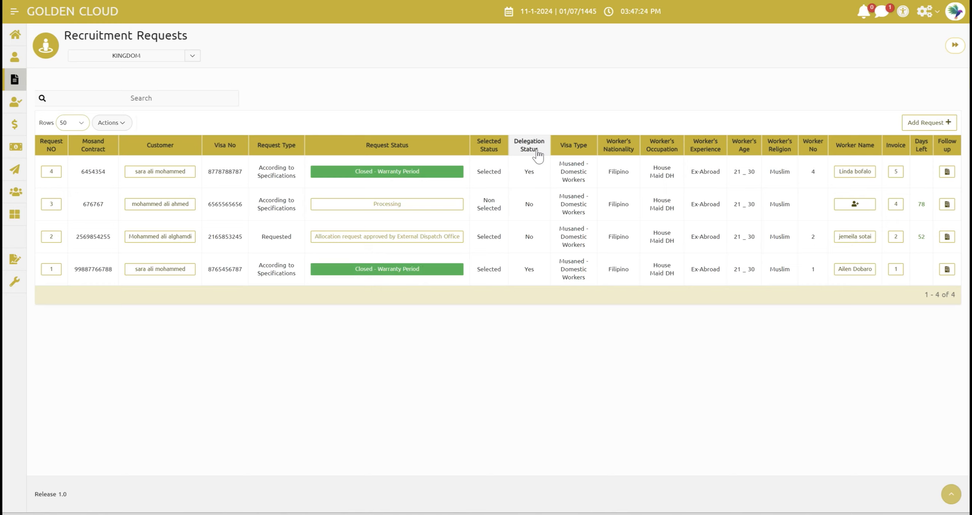